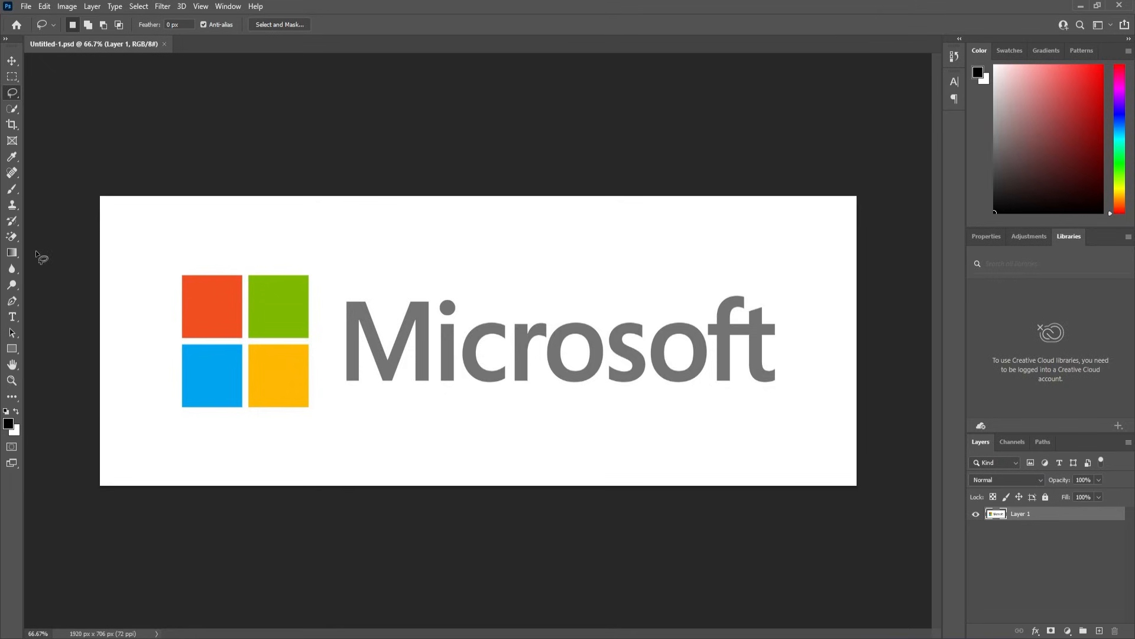
# Erase the white background around the Microsoft logo and inside both letters "o" with the Magic Eraser tool
pyautogui.click(17, 238)
pyautogui.rightClick(16, 238)
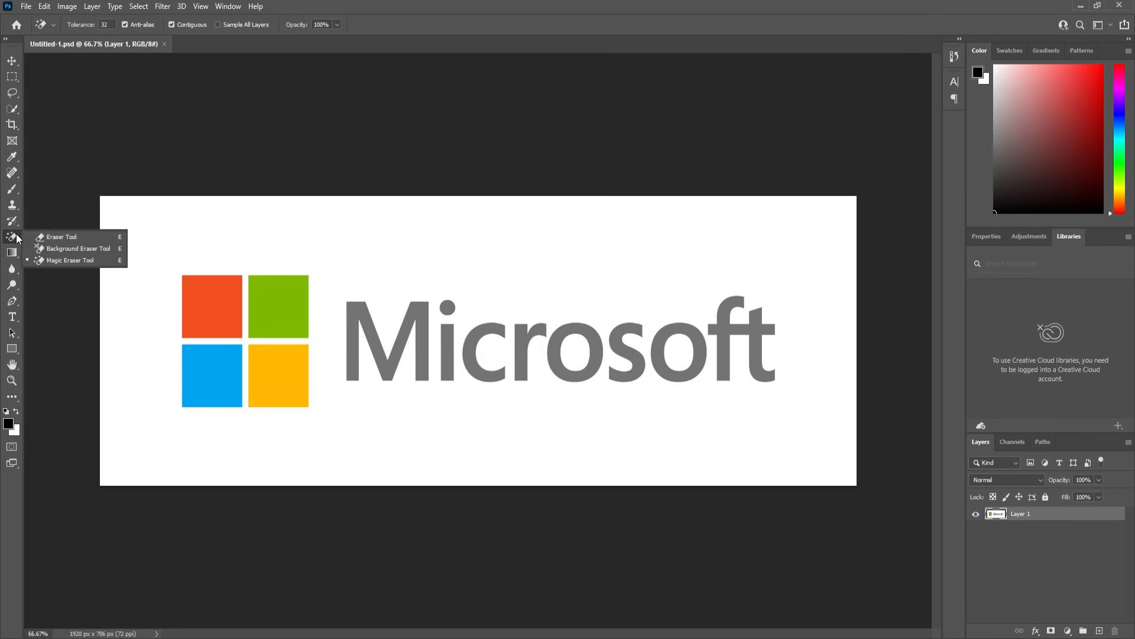
pyautogui.click(79, 263)
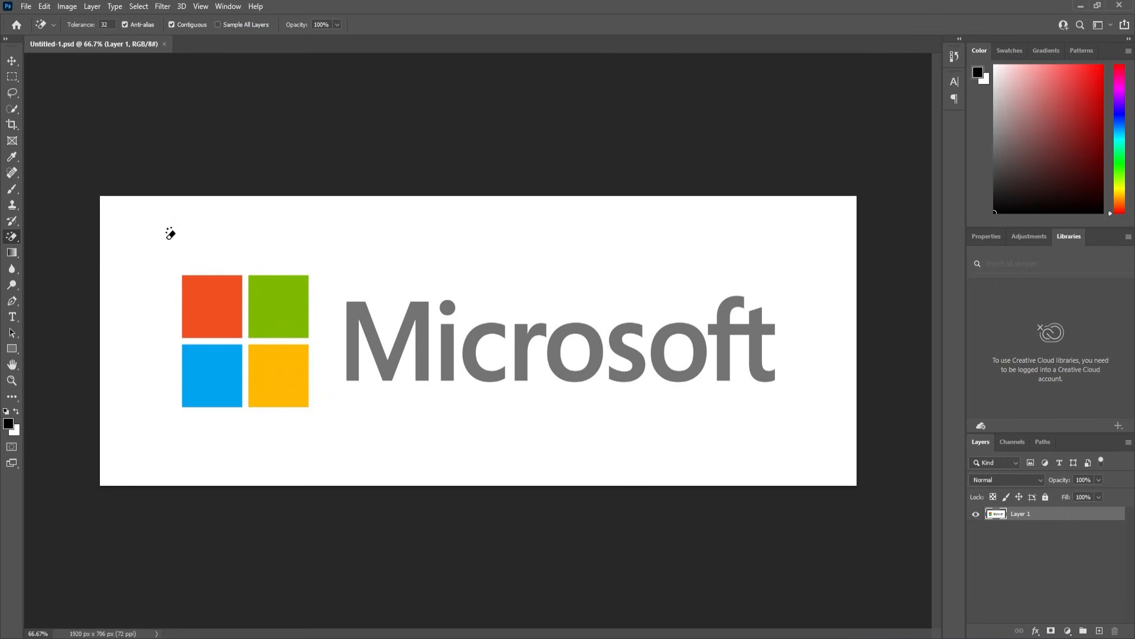
pyautogui.click(169, 233)
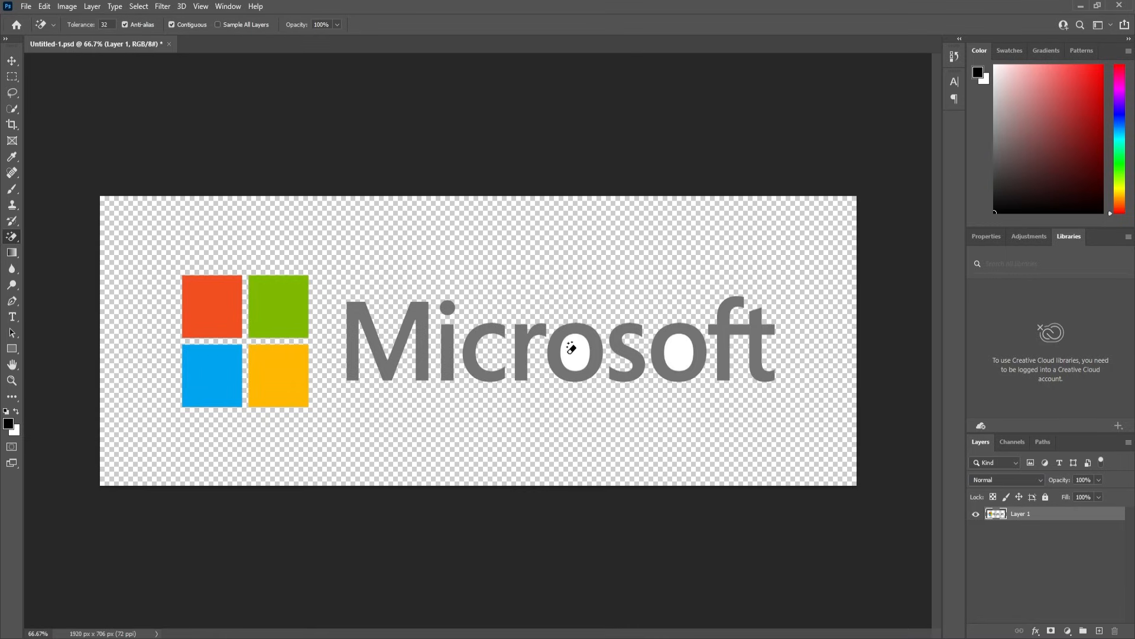
pyautogui.click(572, 353)
pyautogui.click(675, 355)
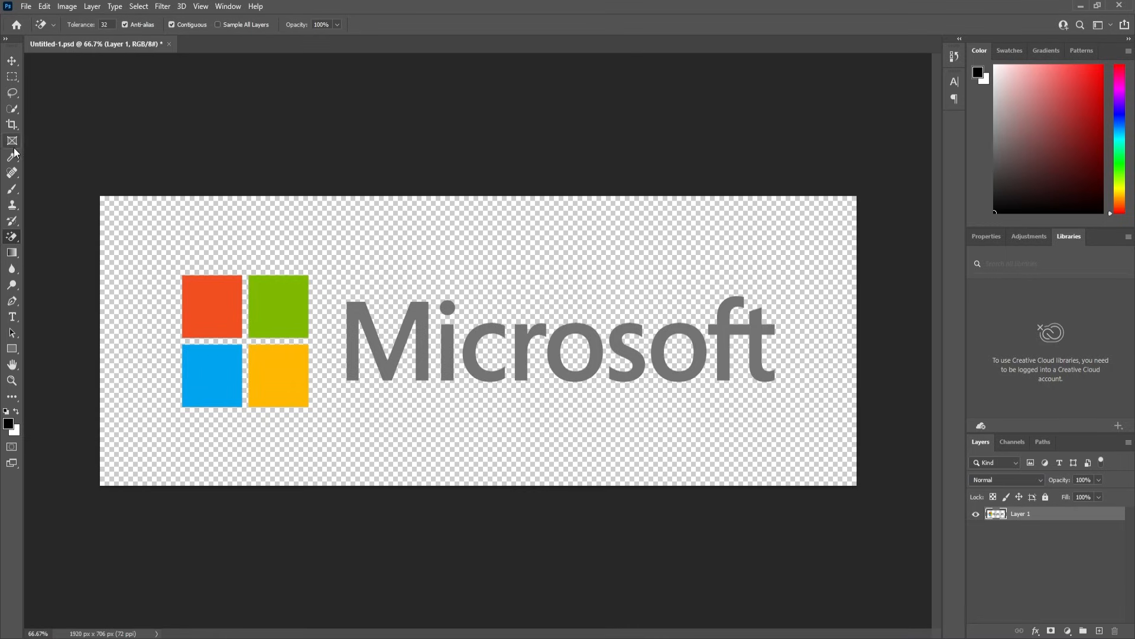
# Cut the Microsoft wordmark out of Layer 1 and paste it in place onto a new layer
pyautogui.click(13, 76)
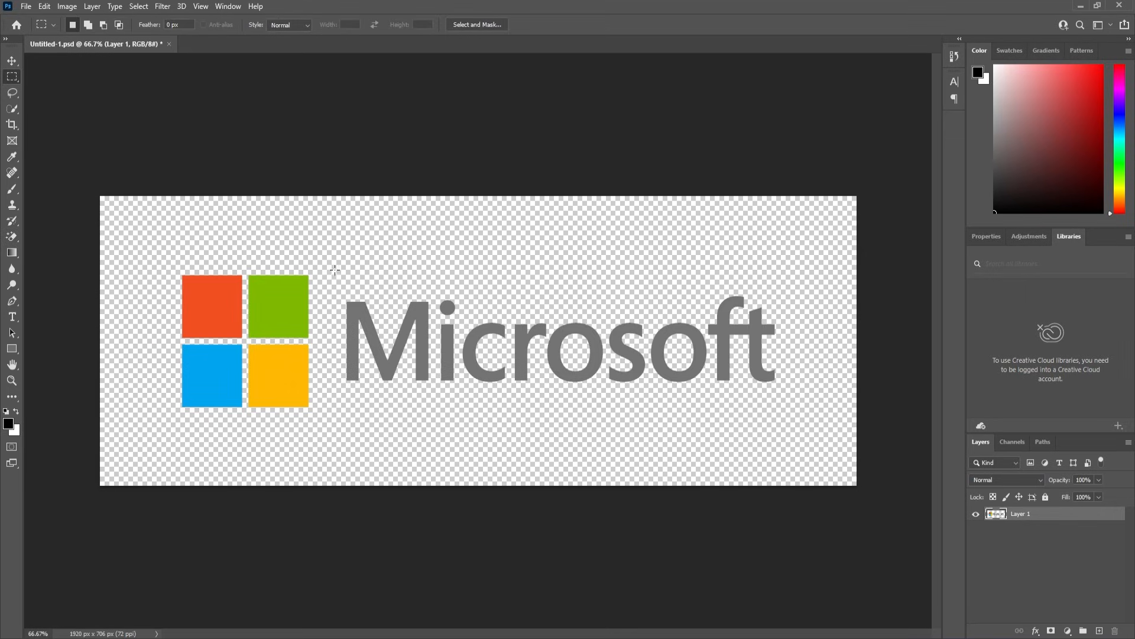
pyautogui.moveTo(335, 269); pyautogui.dragTo(788, 399)
pyautogui.hotkey('ctrl', 'x')
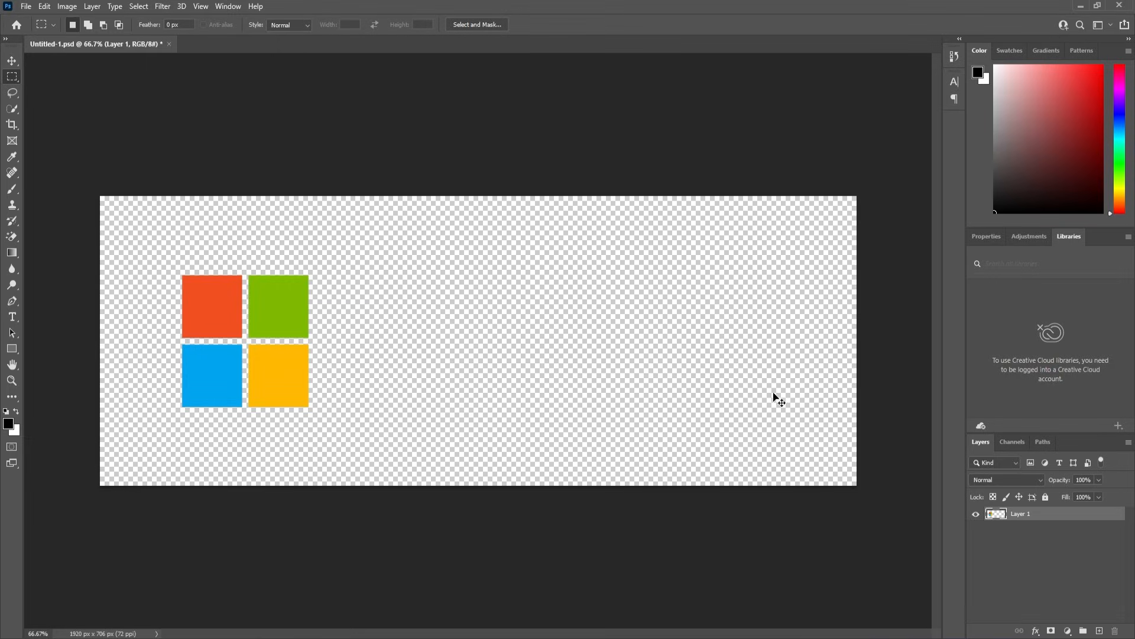
pyautogui.click(1099, 630)
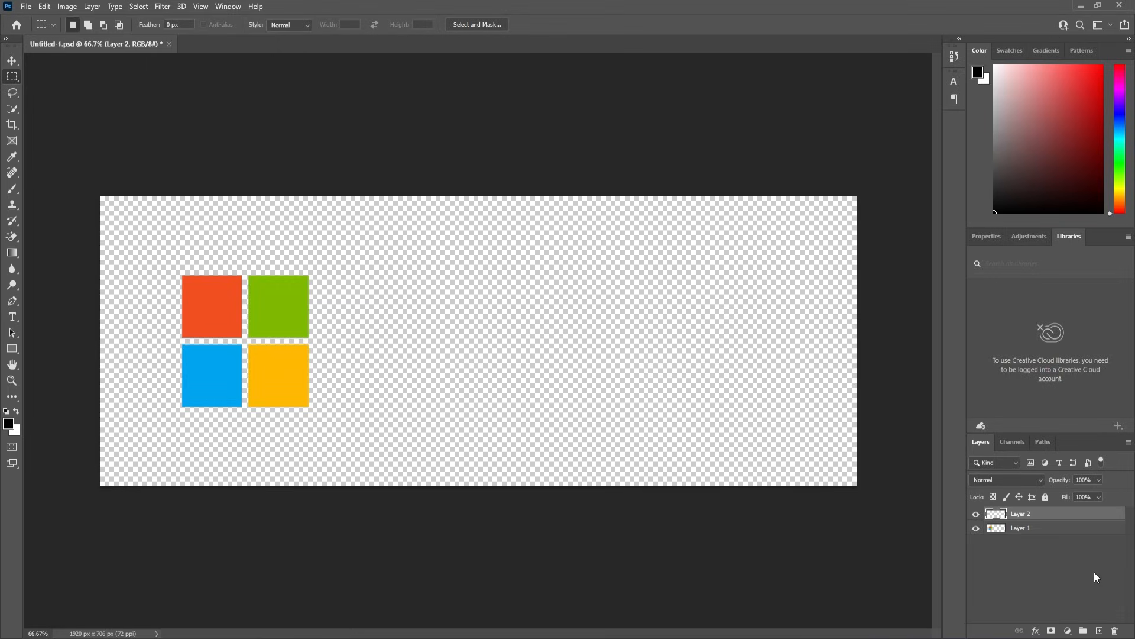
pyautogui.hotkey('ctrl', 'v')
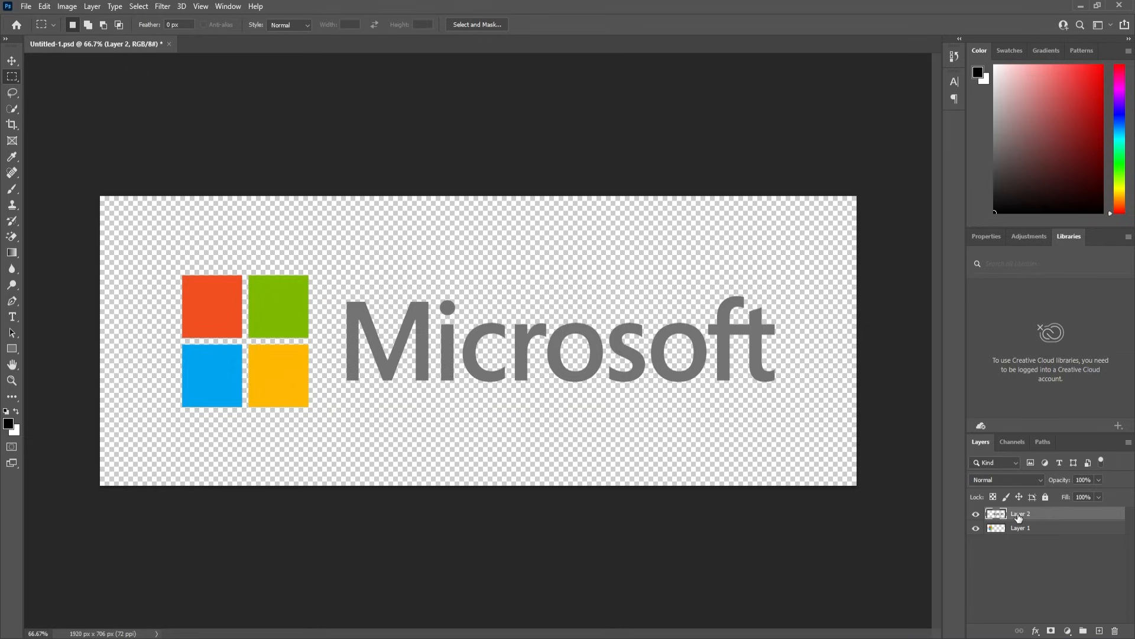
# Rename the wordmark's layer to Text and hide it
pyautogui.doubleClick(1019, 513)
pyautogui.write('Text')
pyautogui.press('Return')
pyautogui.click(1017, 566)
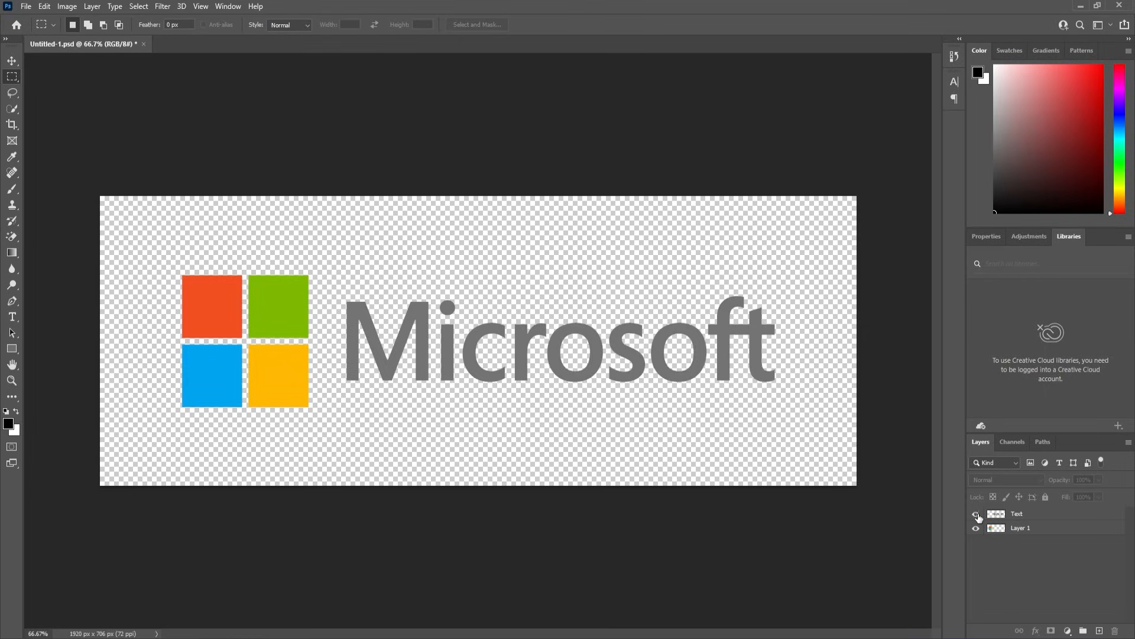
pyautogui.click(976, 513)
# Cut the green square out of Layer 1 and paste it in place onto a new layer
pyautogui.click(998, 530)
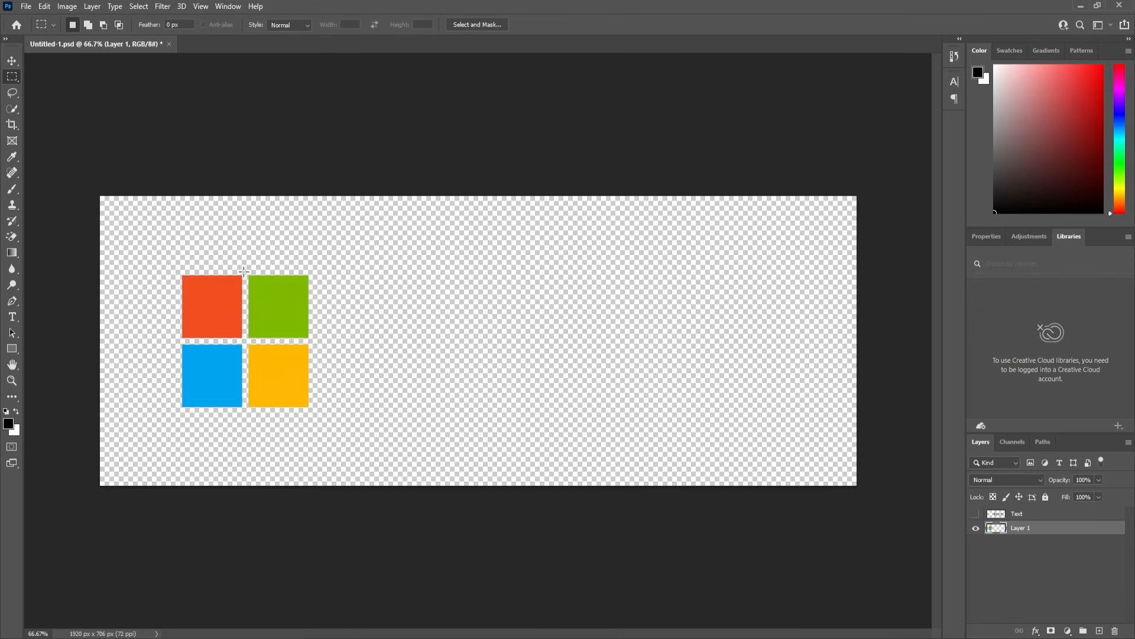
pyautogui.moveTo(246, 266); pyautogui.dragTo(324, 341)
pyautogui.hotkey('ctrl', 'x')
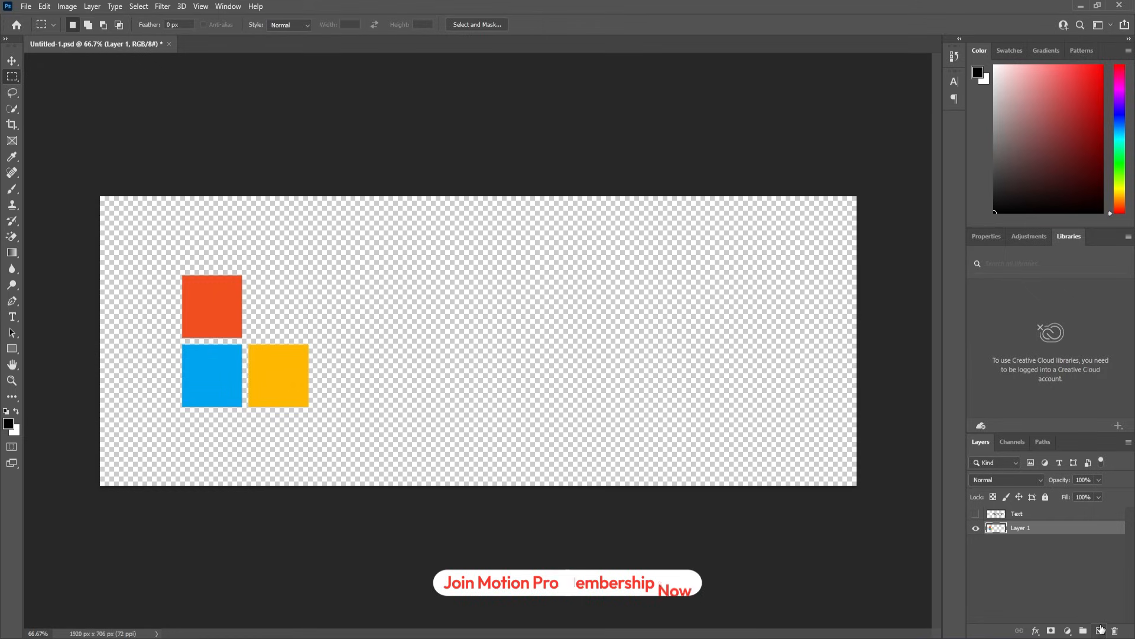
pyautogui.click(1099, 630)
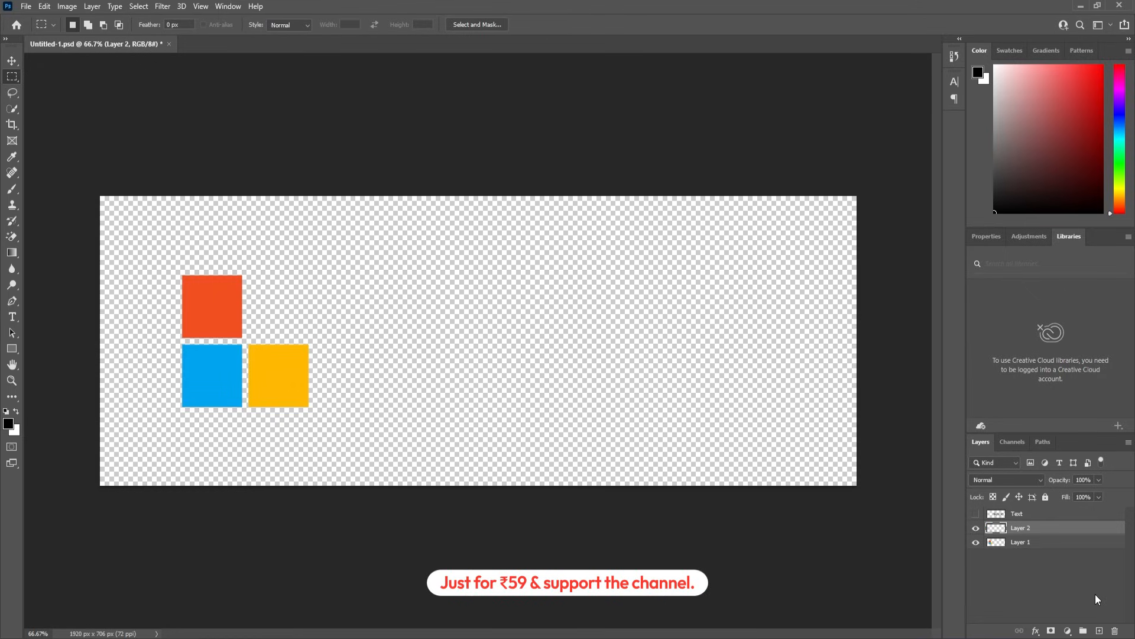
pyautogui.hotkey('ctrl', 'shift', 'v')
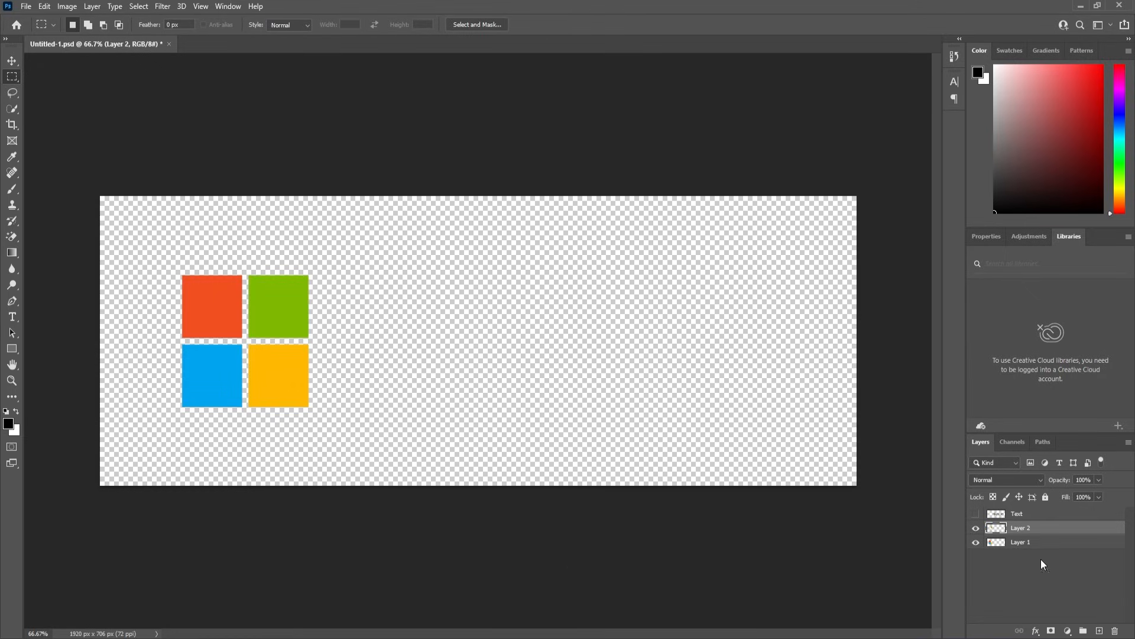
# Rename the green square's layer to 01 and hide it
pyautogui.doubleClick(1020, 536)
pyautogui.write('01')
pyautogui.press('Return')
pyautogui.click(976, 528)
# Cut the yellow square out of Layer 1 and paste it in place onto a new layer
pyautogui.click(1015, 544)
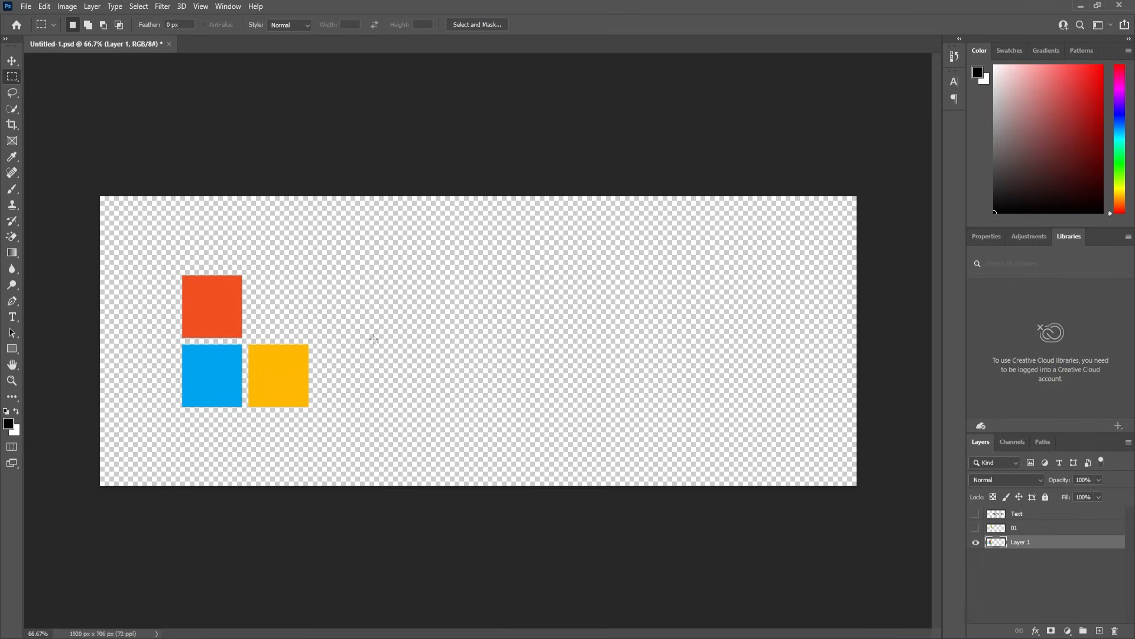
pyautogui.moveTo(246, 337); pyautogui.dragTo(341, 429)
pyautogui.press('Delete')
pyautogui.hotkey('ctrl', 'd')
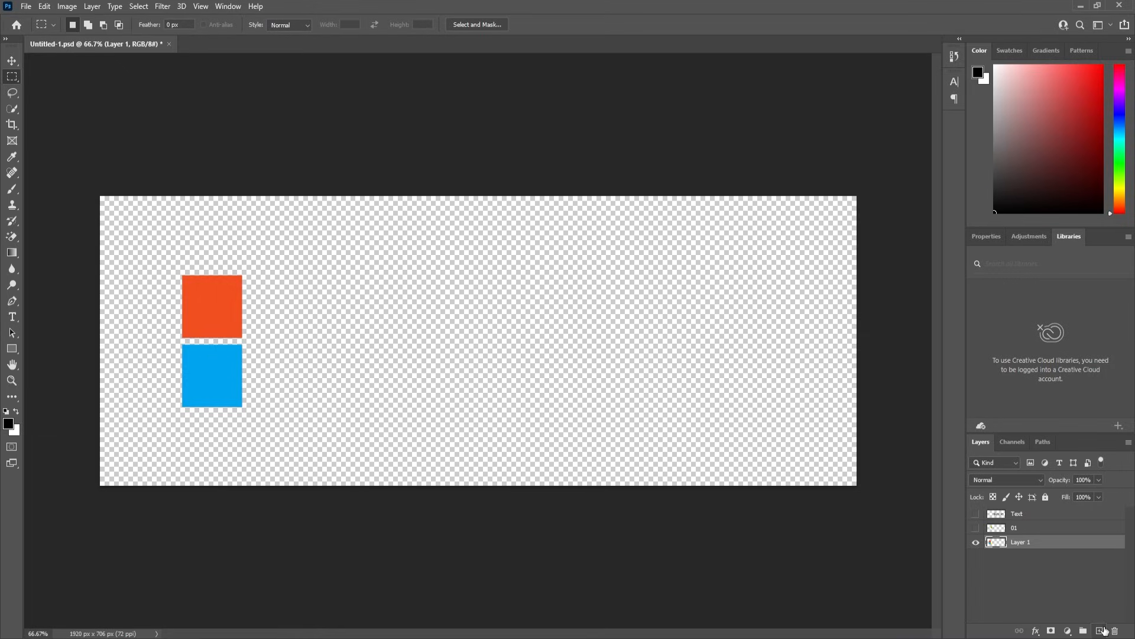
pyautogui.click(1100, 630)
pyautogui.hotkey('ctrl', 'shift', 'v')
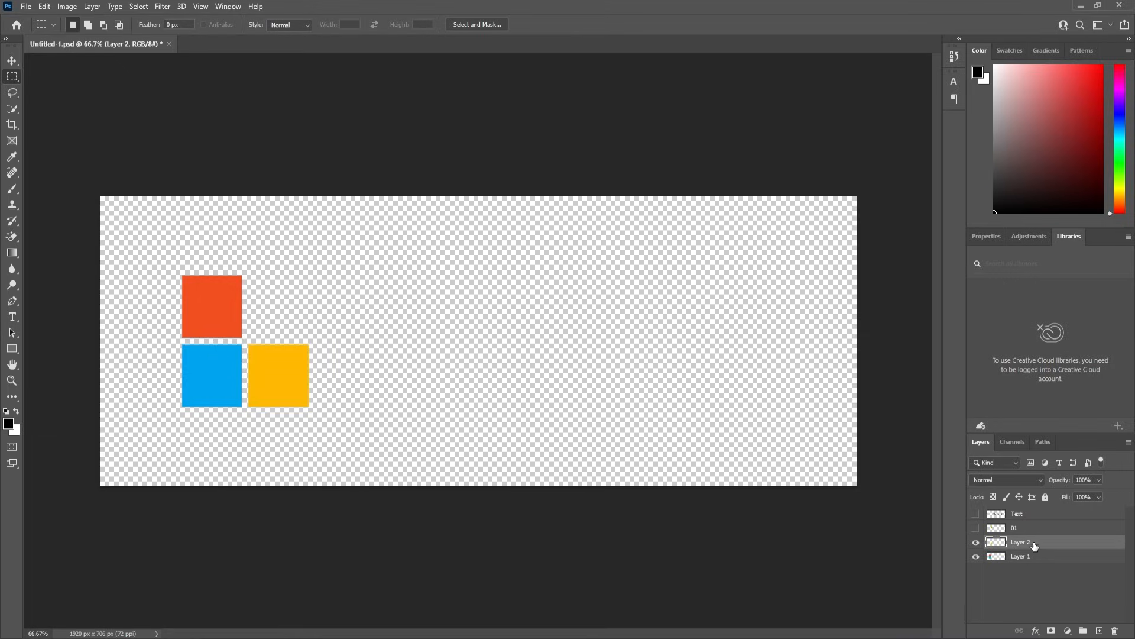
# Rename the yellow square's layer to 02 and hide it
pyautogui.doubleClick(1029, 541)
pyautogui.write('02')
pyautogui.press('Return')
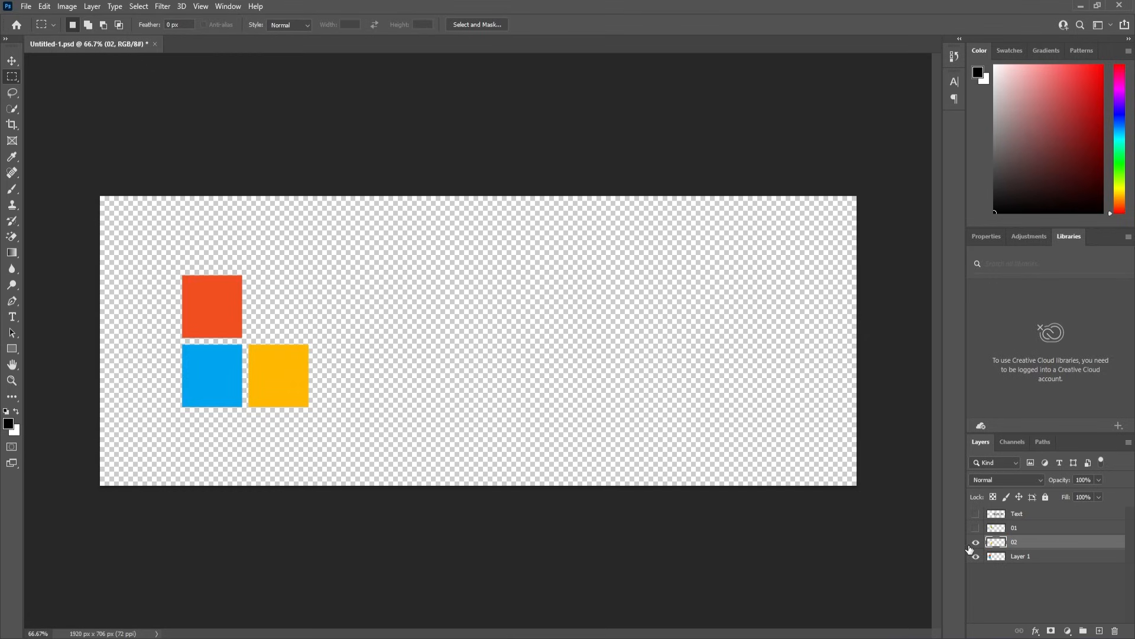
pyautogui.click(976, 542)
# Cut the blue square out of Layer 1 and paste it in place onto a new layer
pyautogui.click(1005, 557)
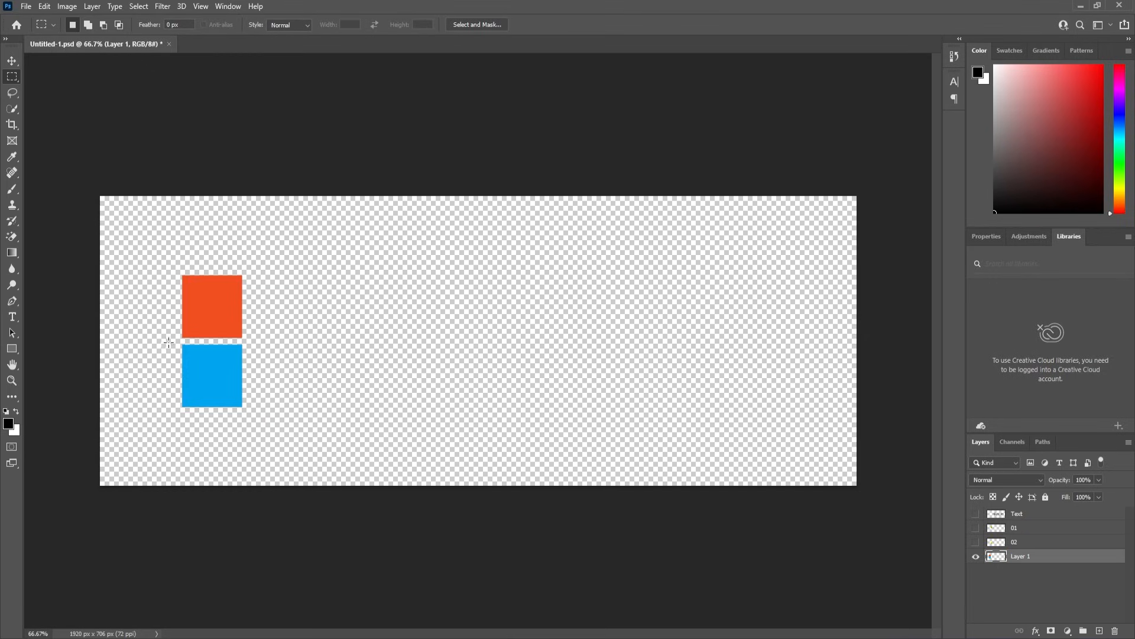
pyautogui.moveTo(169, 342); pyautogui.dragTo(271, 421)
pyautogui.hotkey('ctrl', 'x')
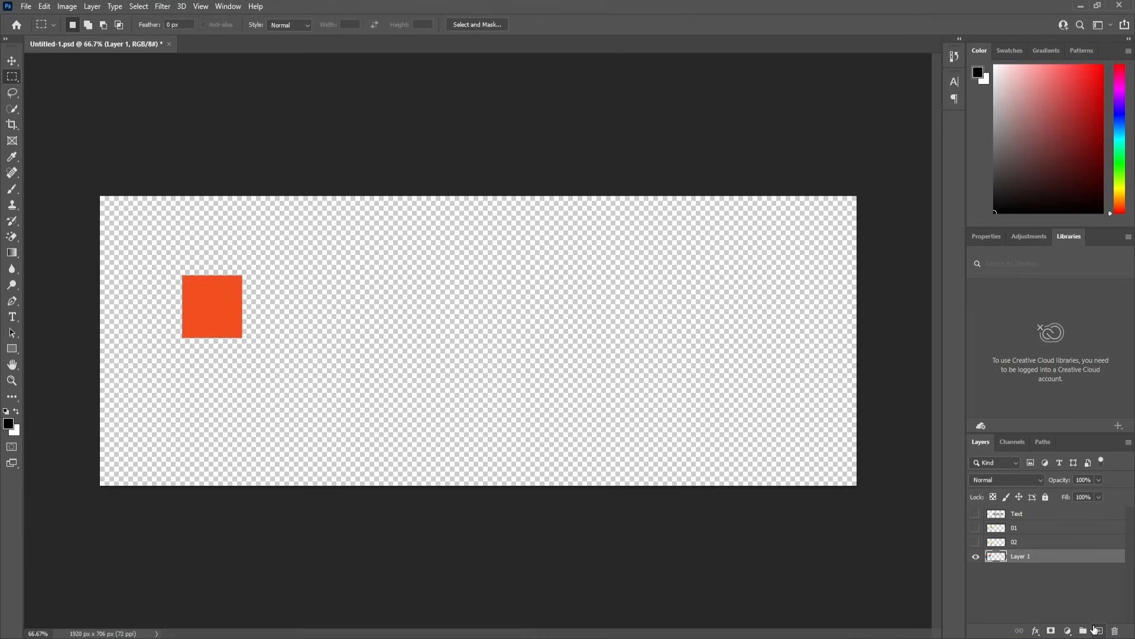
pyautogui.click(1097, 630)
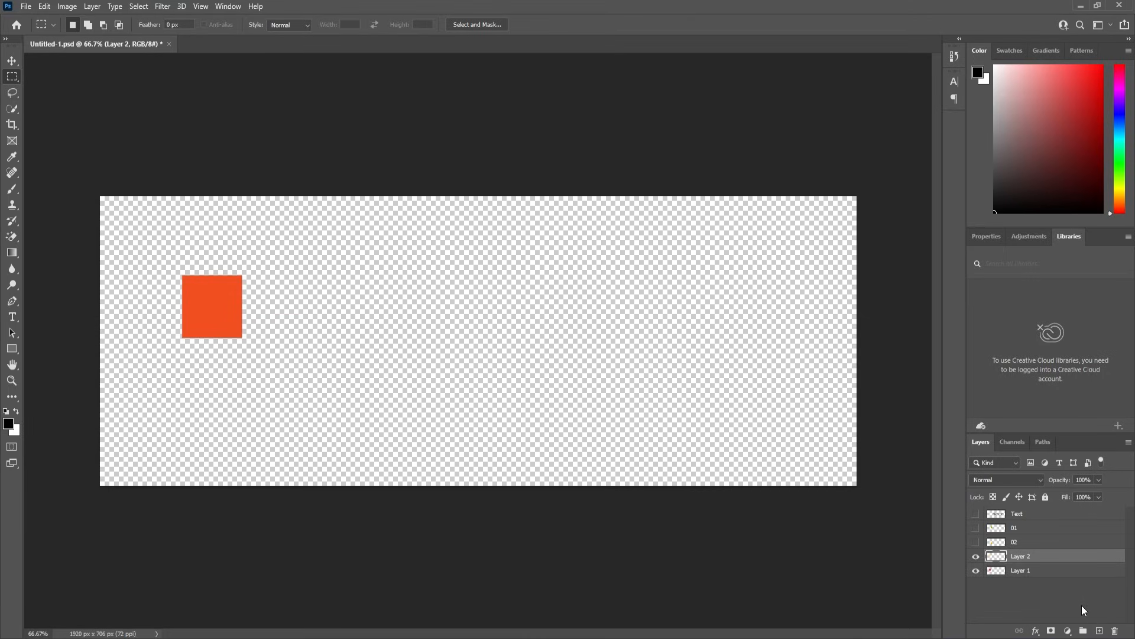
pyautogui.hotkey('ctrl', 'shift', 'v')
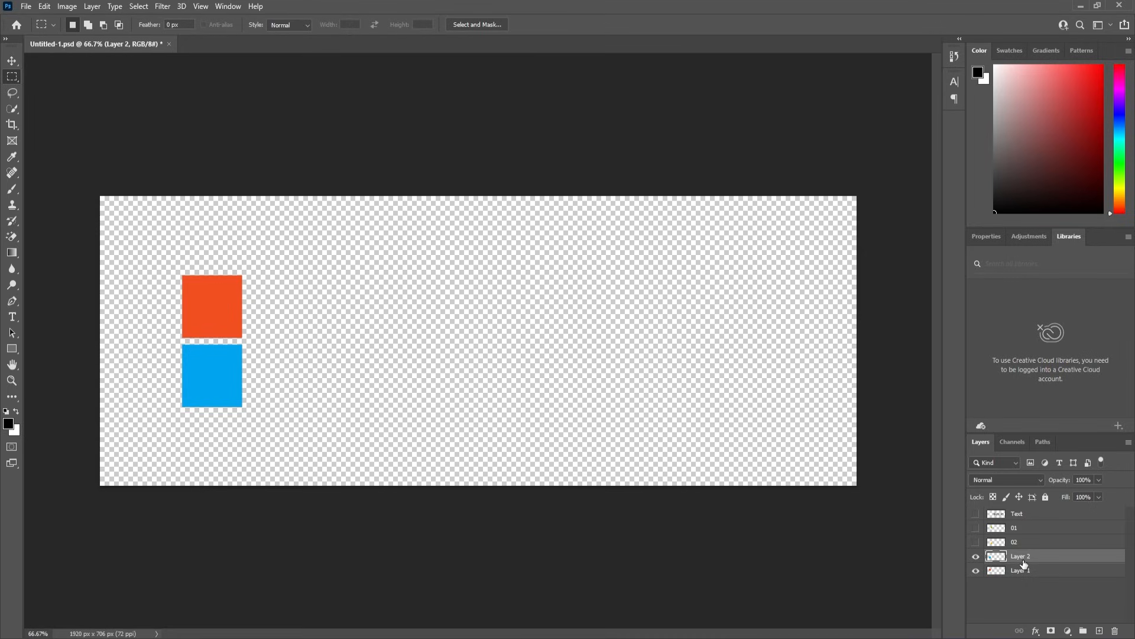
# Rename the blue square's layer to 03 and hide it
pyautogui.doubleClick(1022, 557)
pyautogui.write('03')
pyautogui.press('Return')
pyautogui.click(976, 556)
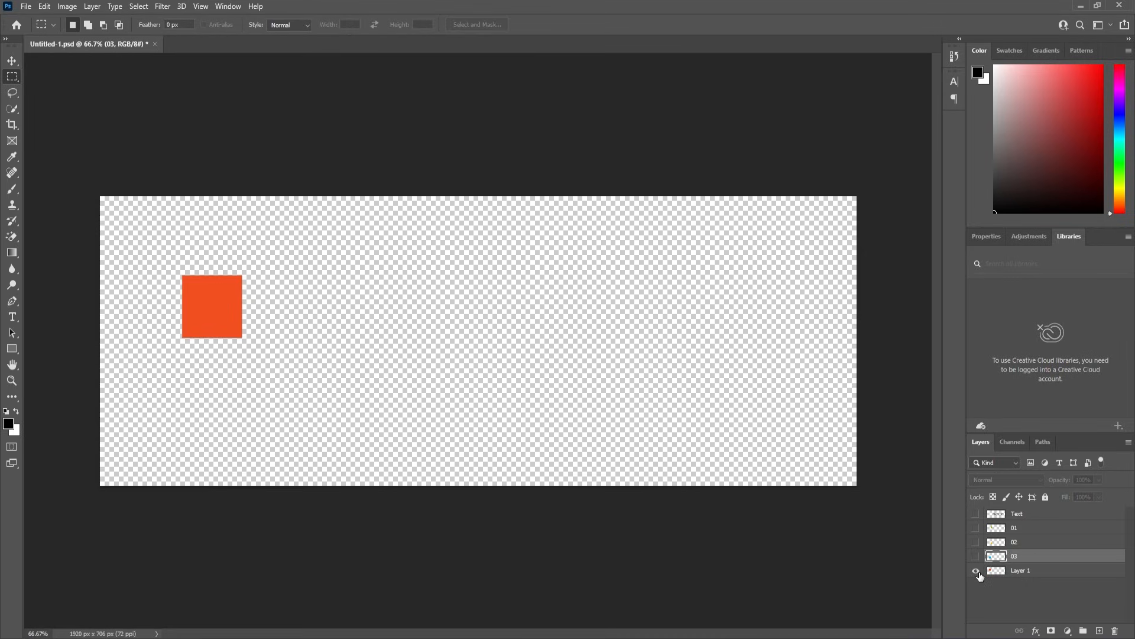
# Check which artwork remains on Layer 1 by toggling its visibility, and rename this red square layer to 04
pyautogui.click(977, 571)
pyautogui.click(976, 572)
pyautogui.doubleClick(1022, 571)
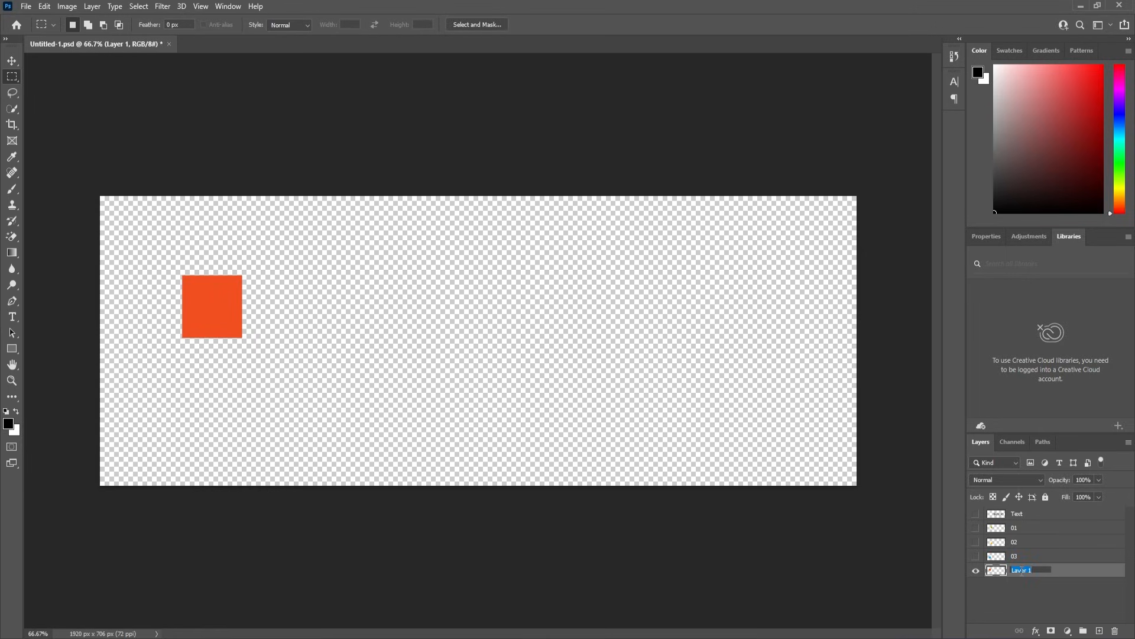
pyautogui.write('04')
pyautogui.press('Return')
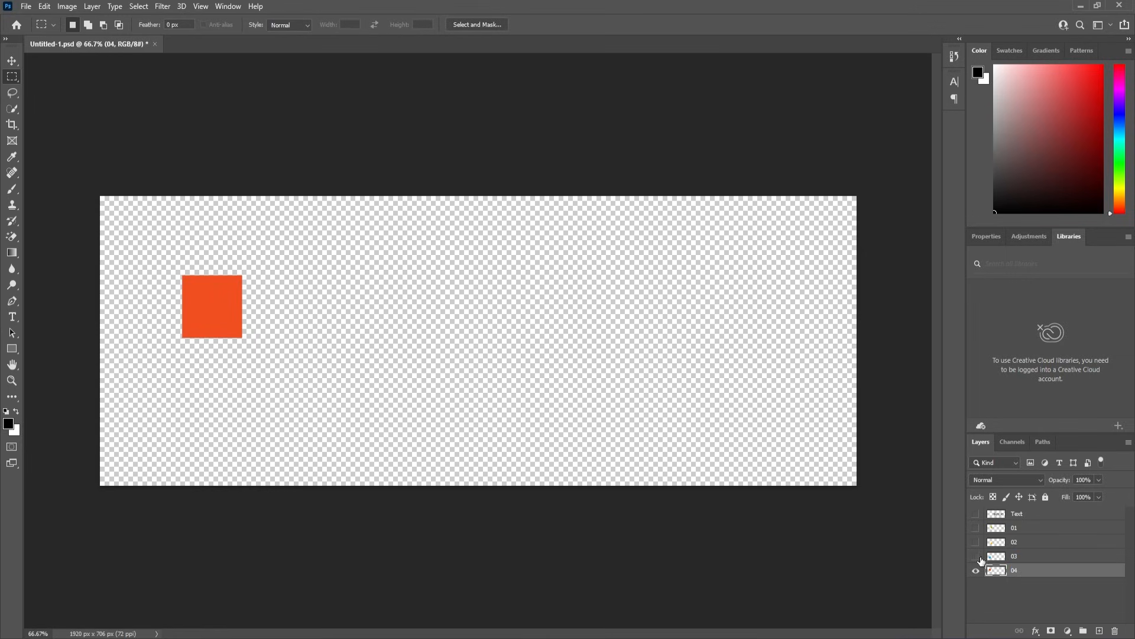
# Show the hidden layers Text, 01, 02 and 03 again and save the document
pyautogui.moveTo(977, 557); pyautogui.dragTo(976, 506)
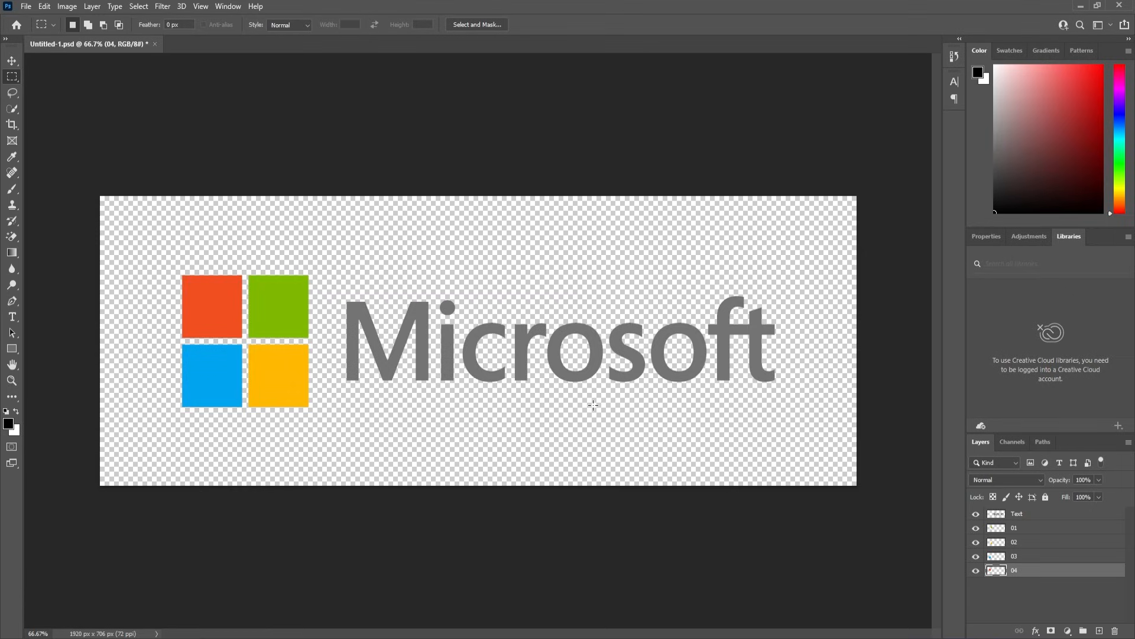
pyautogui.hotkey('ctrl', 's')
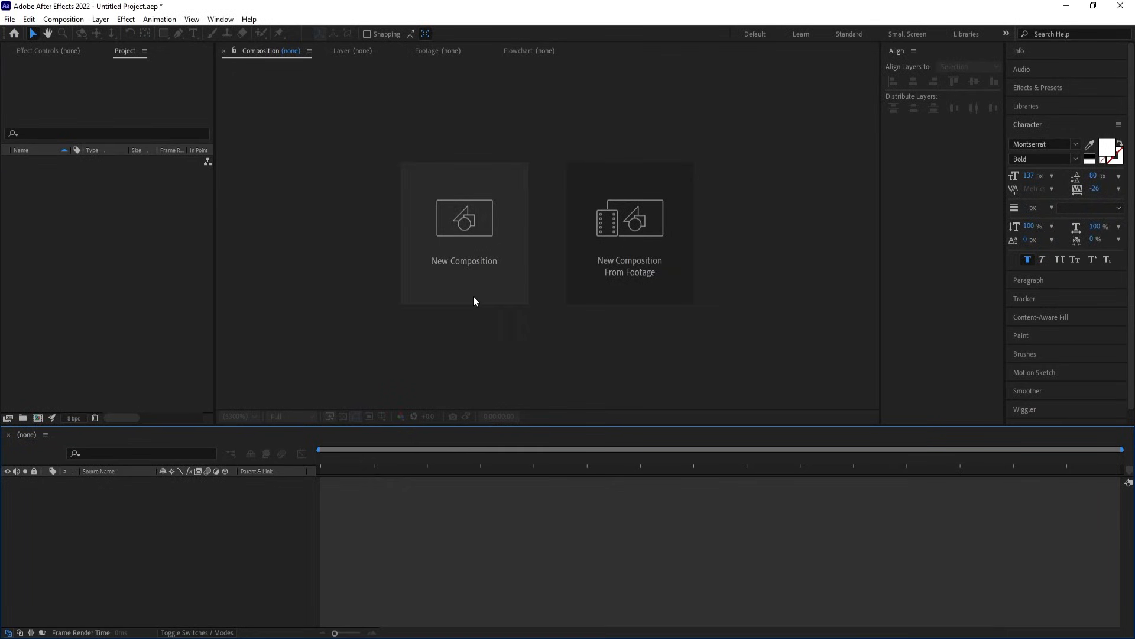
# In After Effects, create a composition named Main Animation with a duration of 0:01:00:00
pyautogui.click(496, 231)
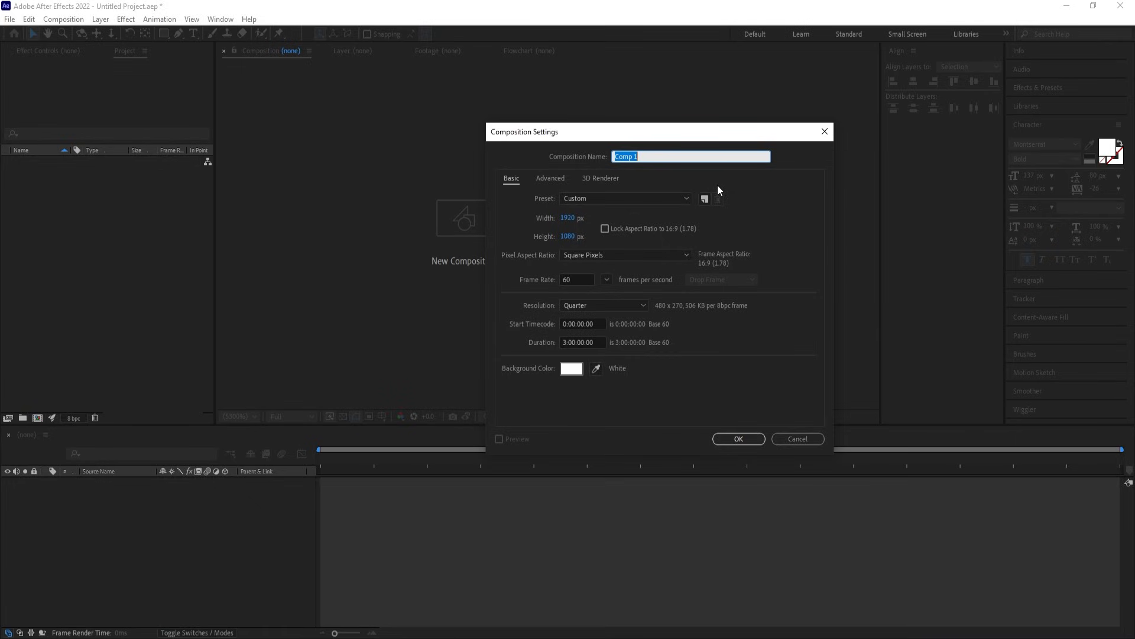
pyautogui.write('Main Animation')
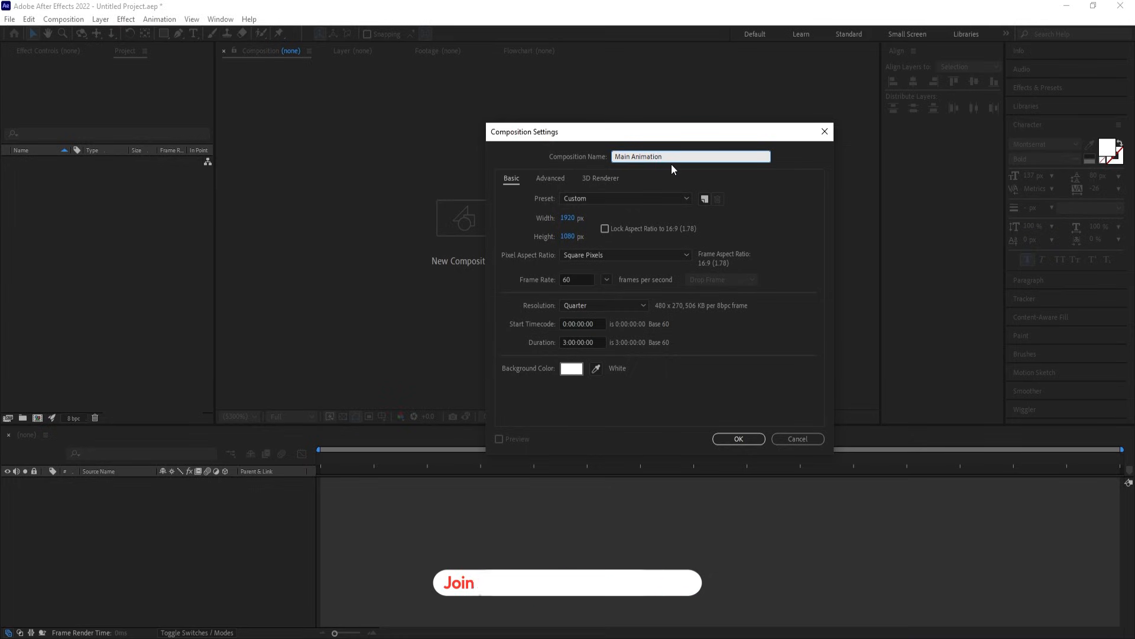
pyautogui.moveTo(632, 135); pyautogui.dragTo(596, 130)
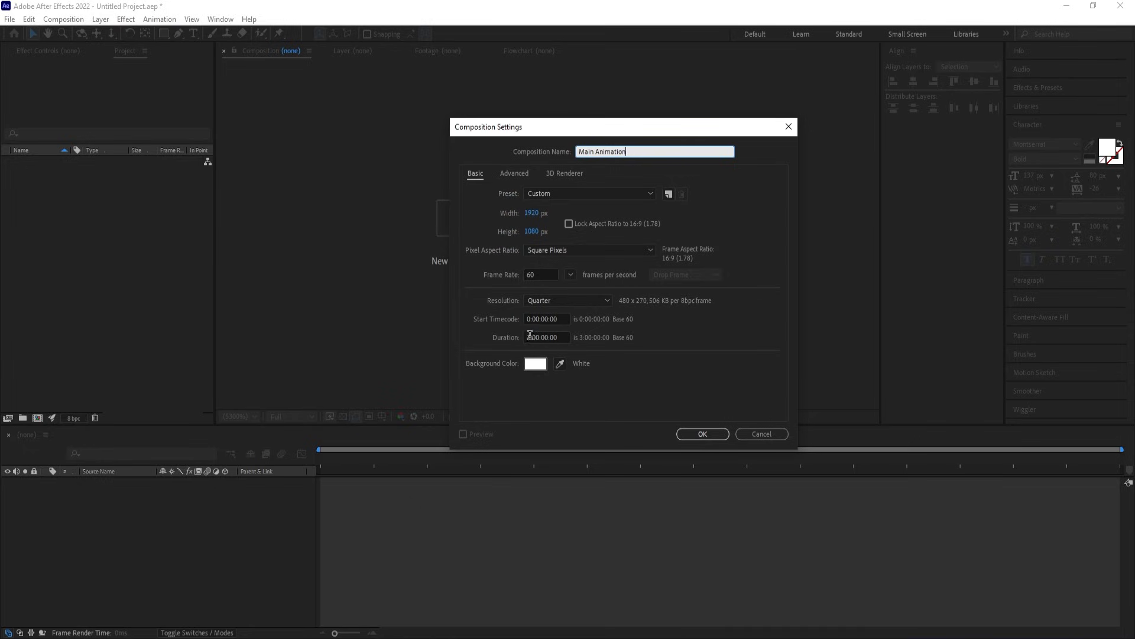
pyautogui.moveTo(532, 336); pyautogui.dragTo(518, 335)
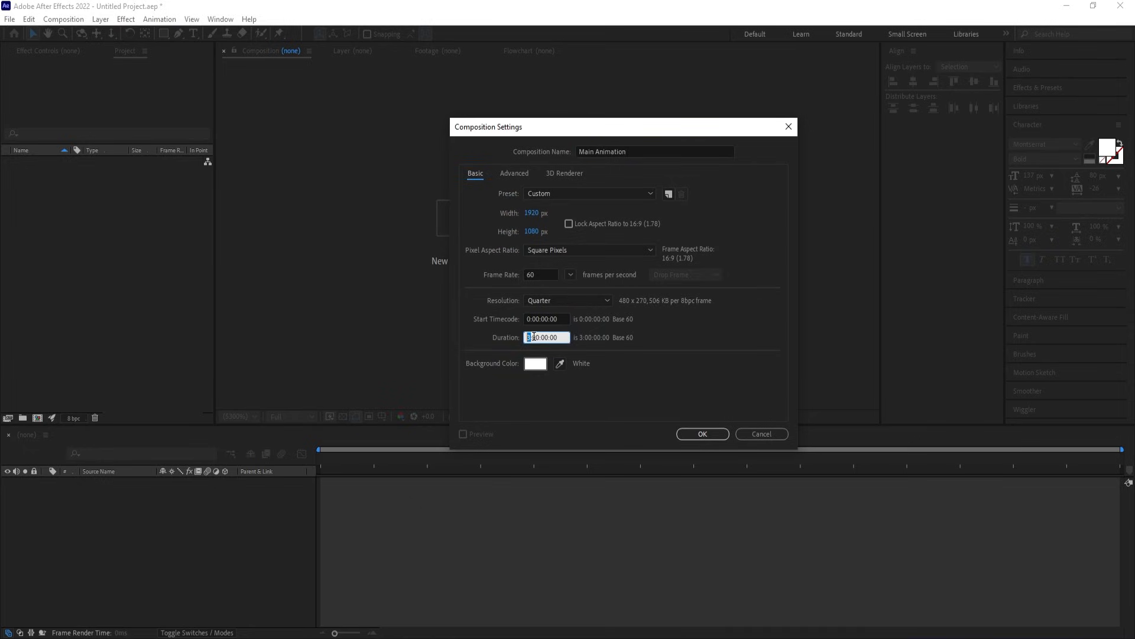
pyautogui.write('0')
pyautogui.press('BackSpace')
pyautogui.write('1')
pyautogui.click(710, 434)
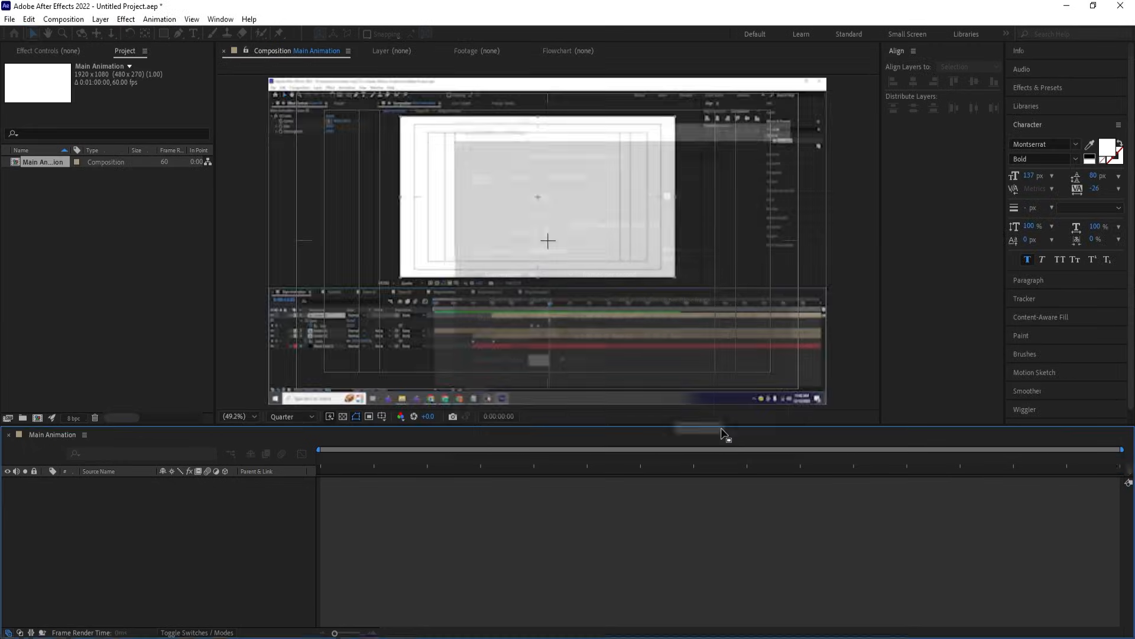
# Show the Title/Action Safe guides in the composition view
pyautogui.click(382, 416)
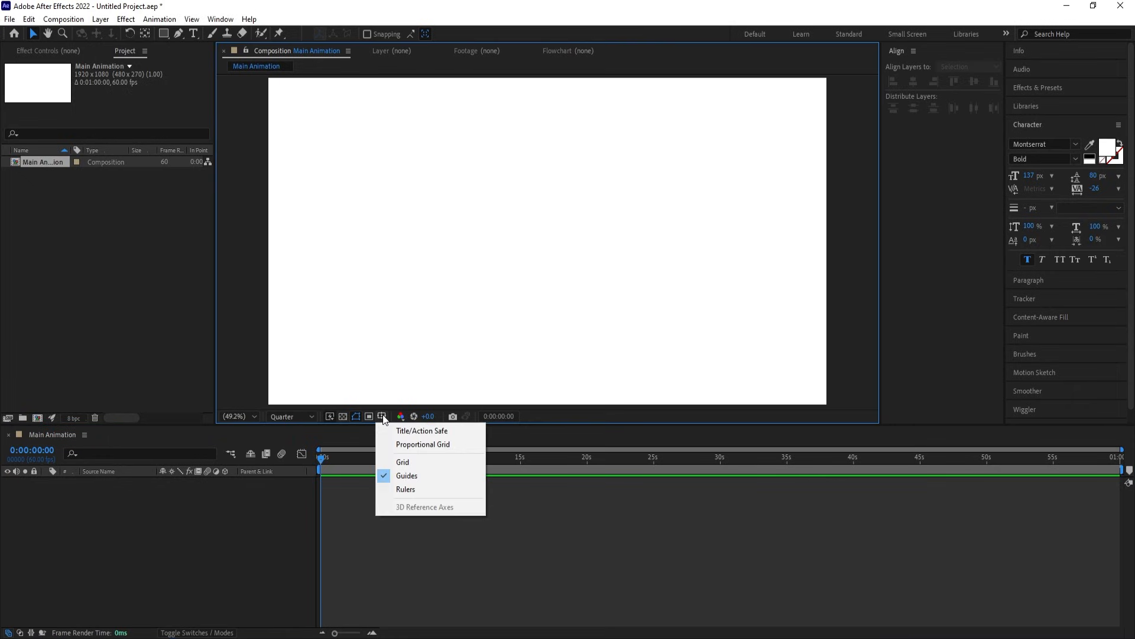
pyautogui.click(415, 432)
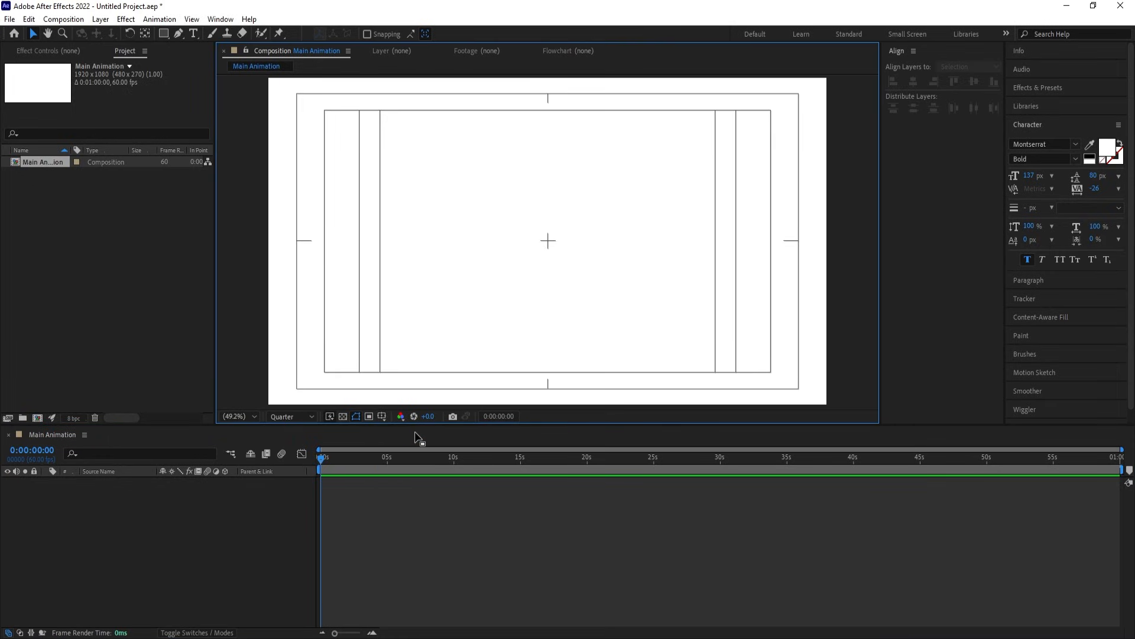
# Import Untitled-1.psd as Composition - Retain Layer Sizes with editable layer styles
pyautogui.hotkey('ctrl', 'i')
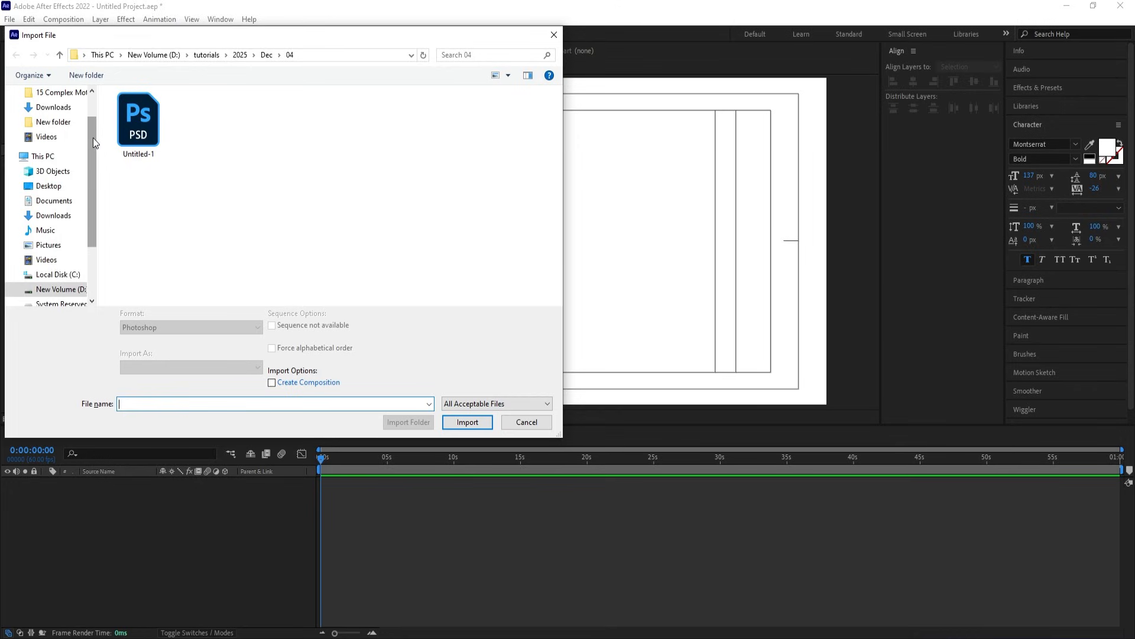
pyautogui.click(130, 133)
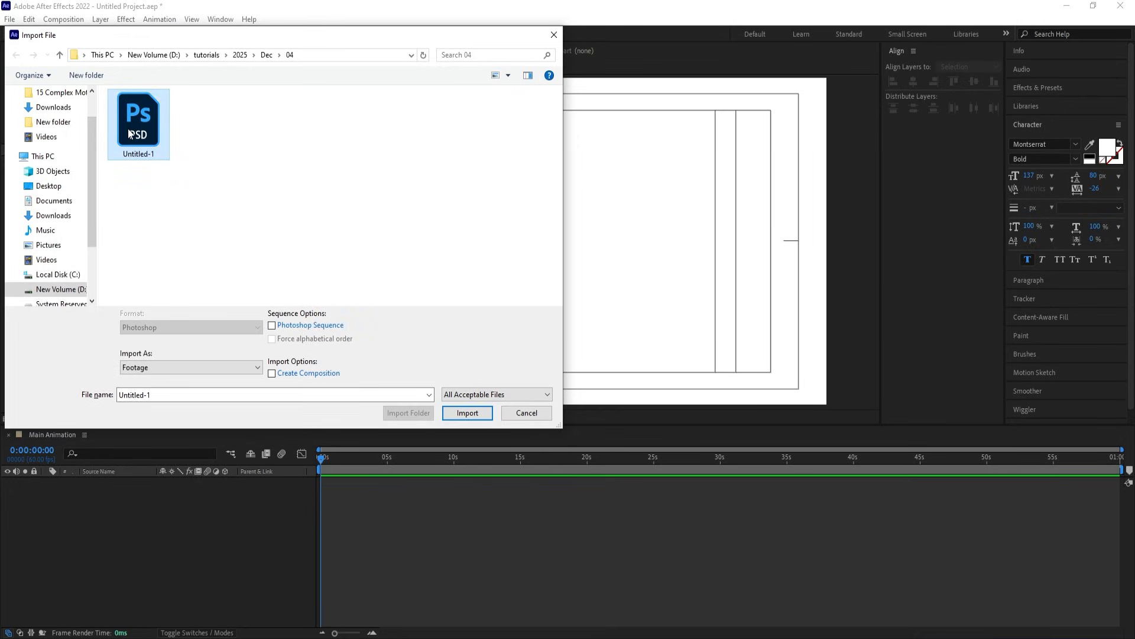
pyautogui.click(133, 370)
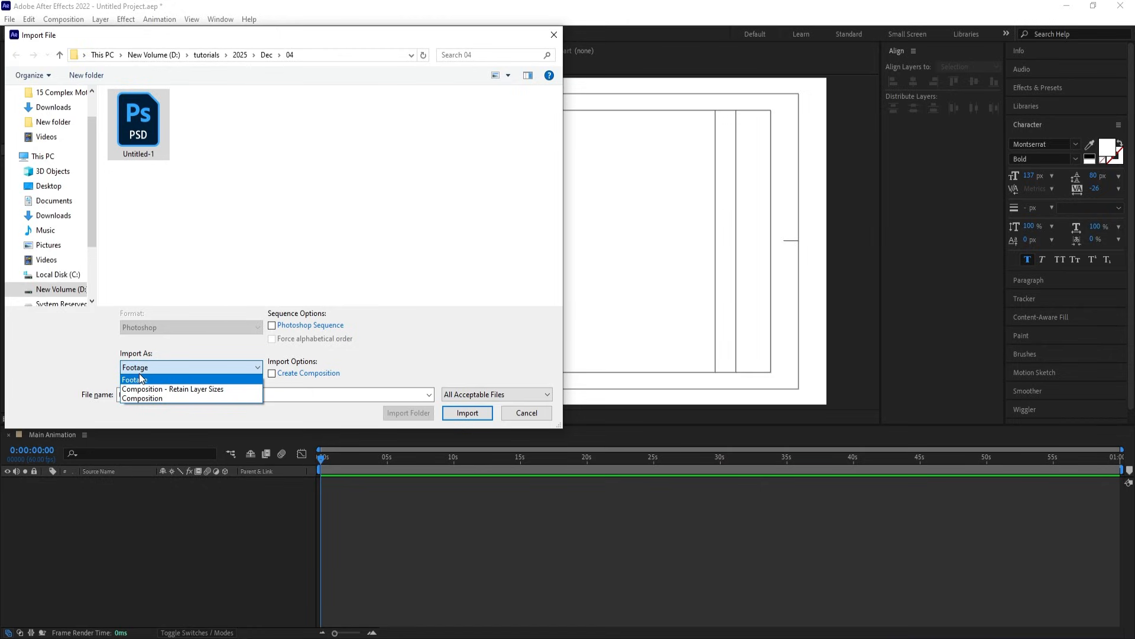
pyautogui.click(140, 390)
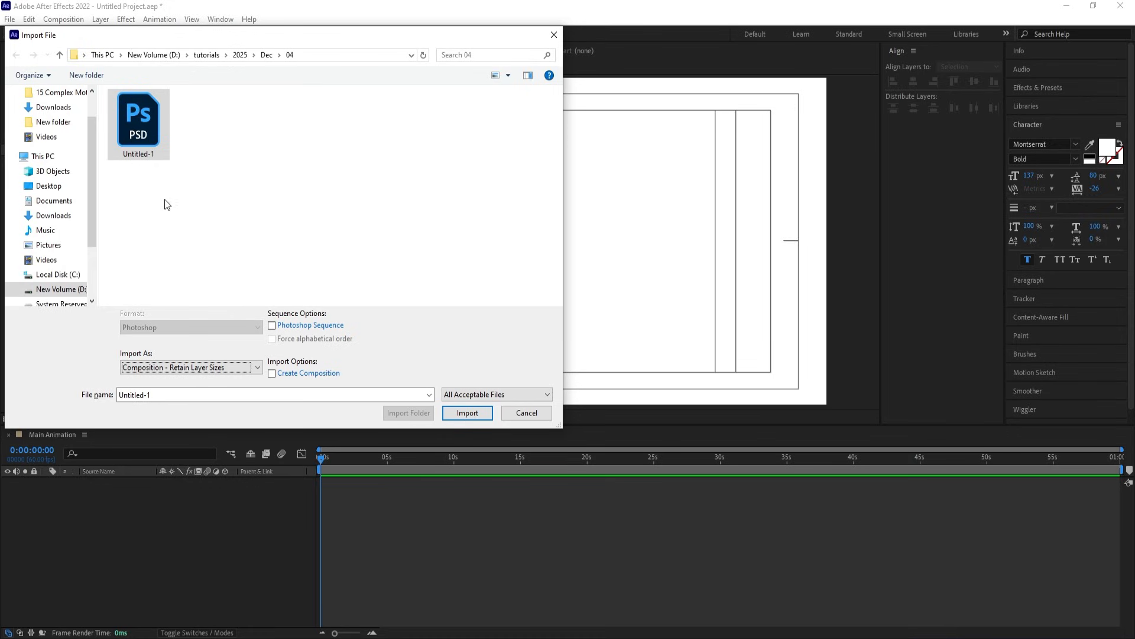
pyautogui.click(460, 411)
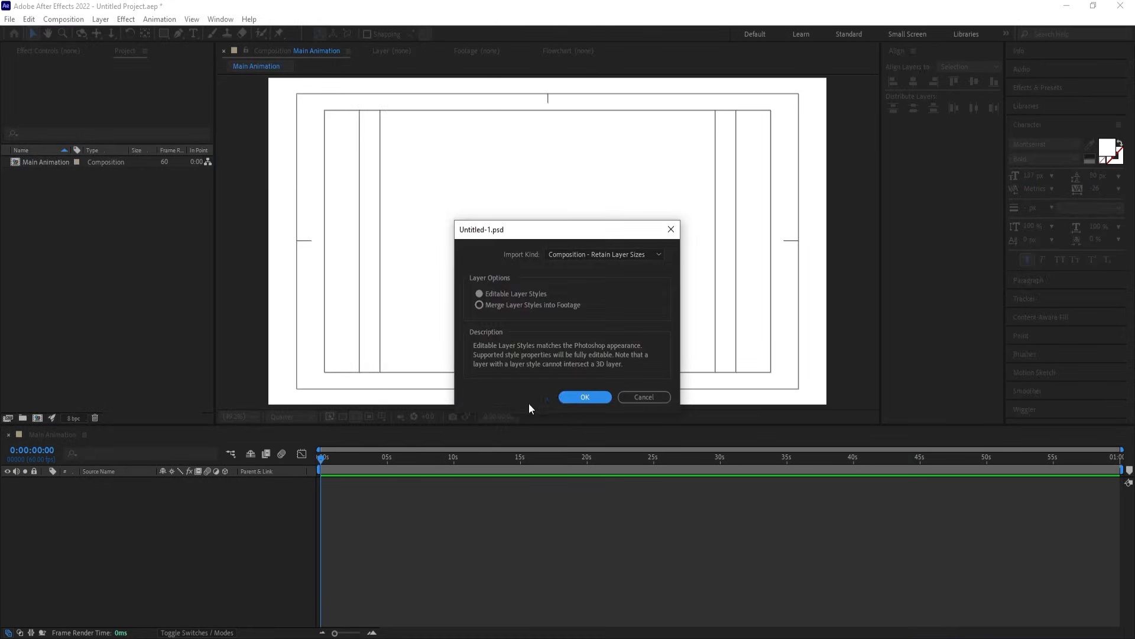
pyautogui.click(571, 397)
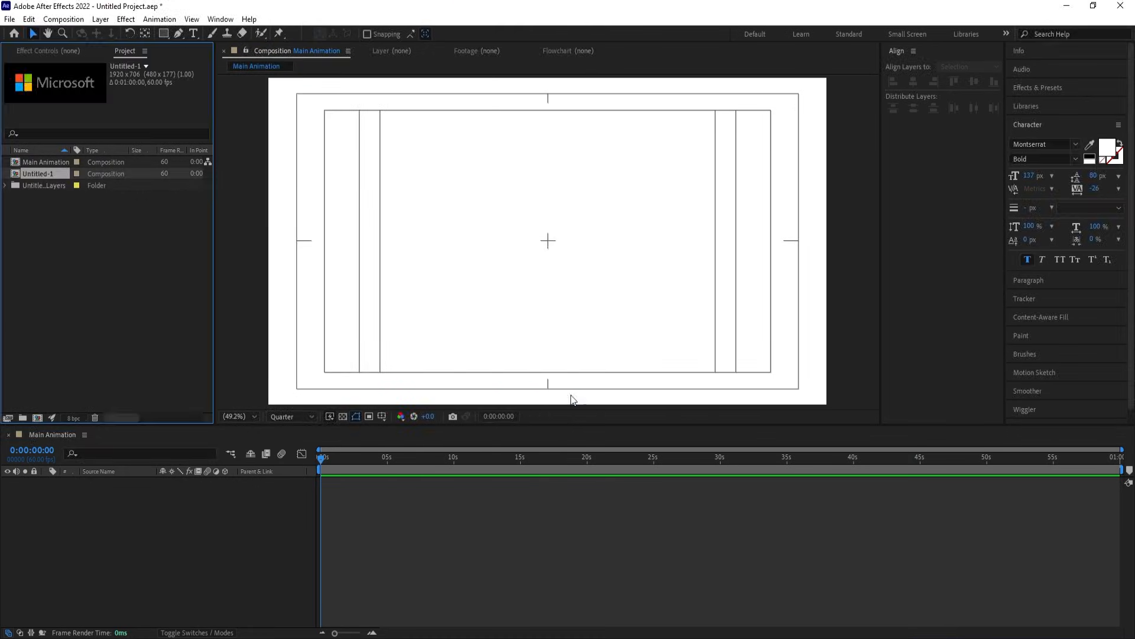
# Copy all five logo layers from the Untitled-1 composition into Main Animation and move them down to the frame's vertical centre
pyautogui.doubleClick(41, 172)
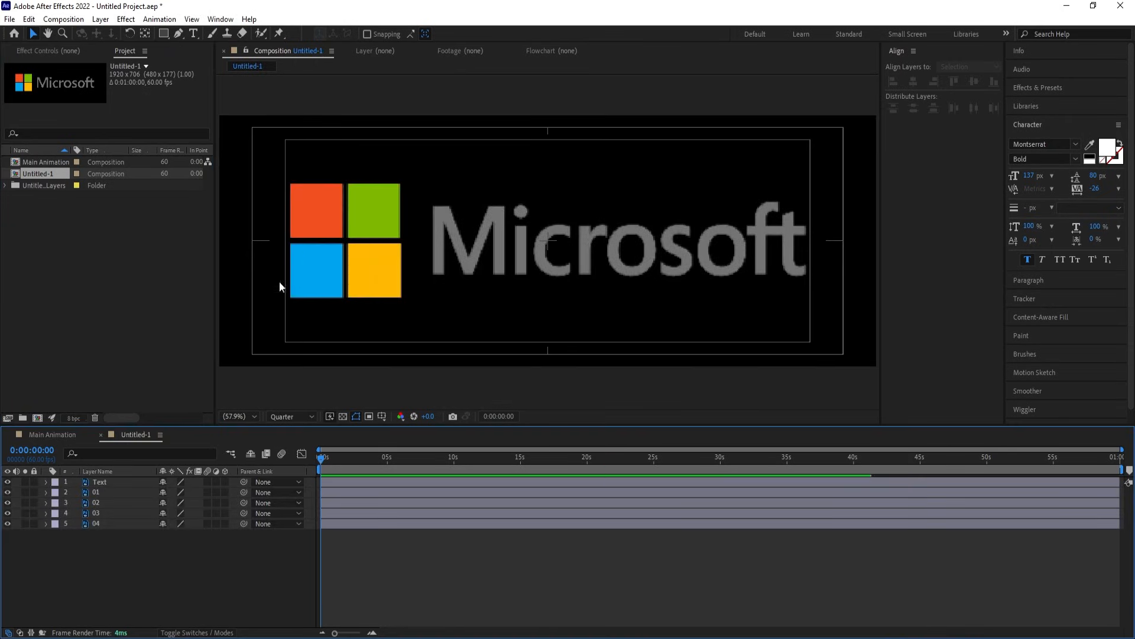
pyautogui.moveTo(137, 587); pyautogui.dragTo(91, 487)
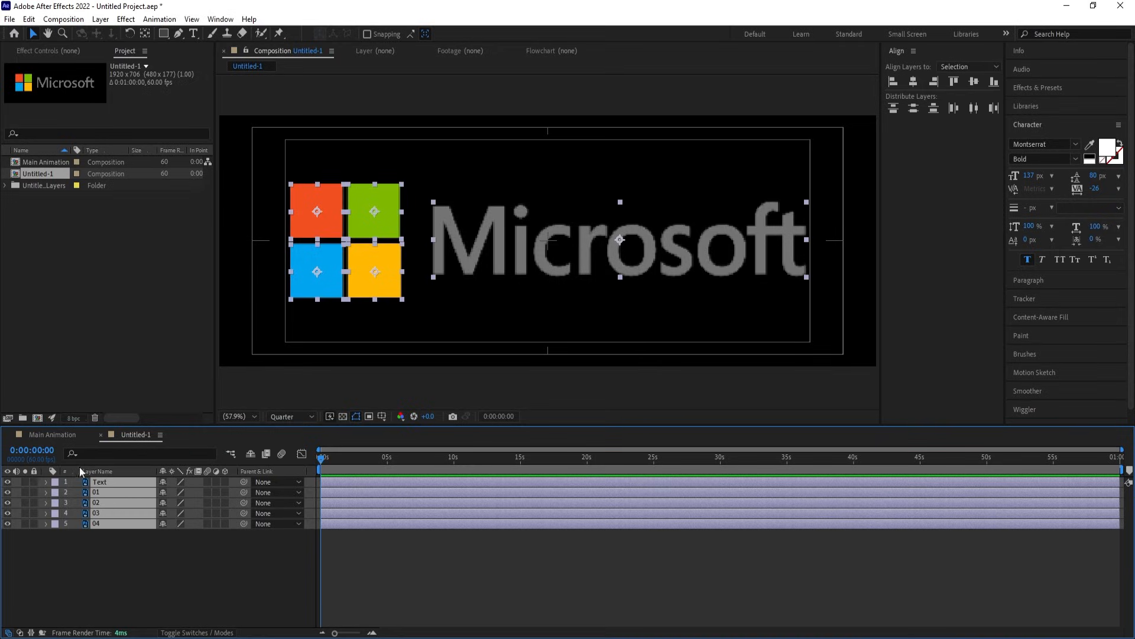
pyautogui.click(50, 435)
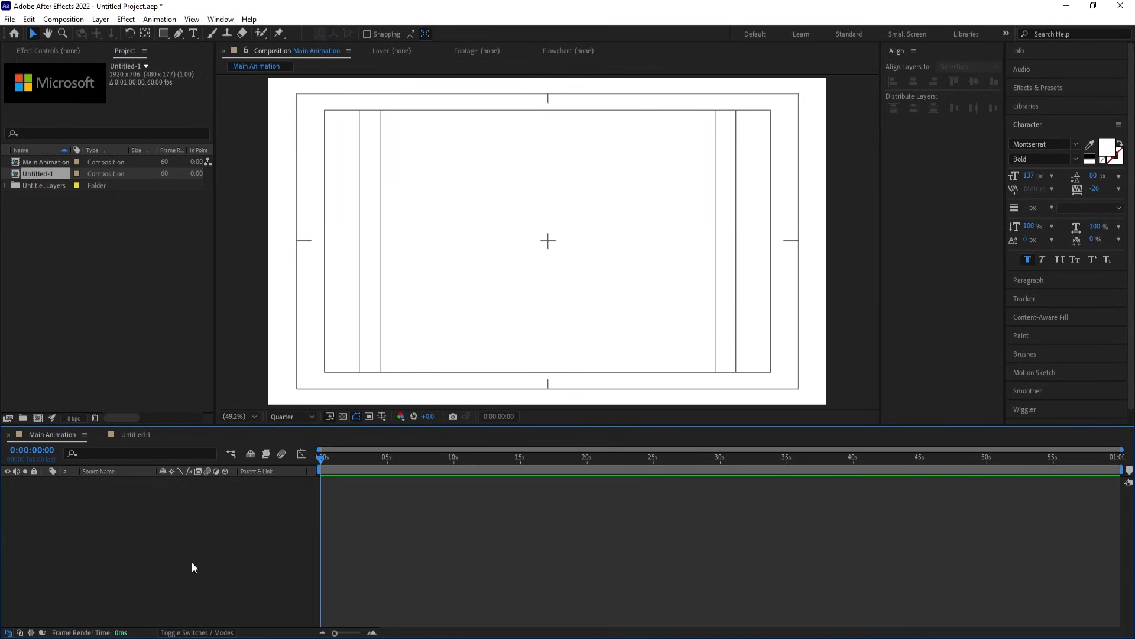
pyautogui.hotkey('ctrl', 'v')
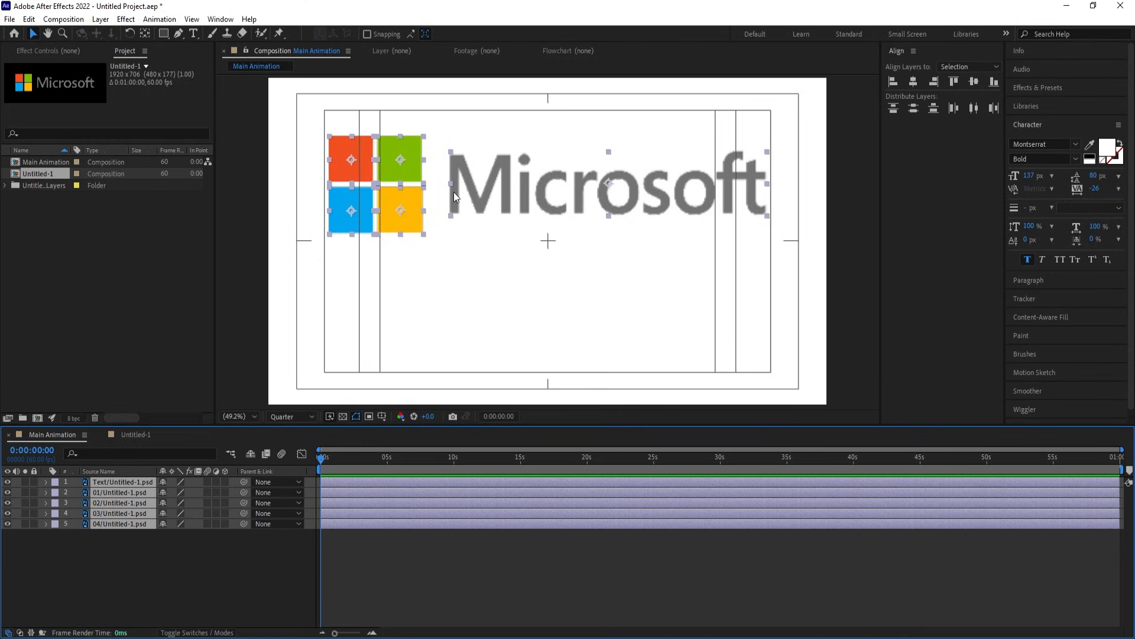
pyautogui.moveTo(467, 187); pyautogui.dragTo(467, 244)
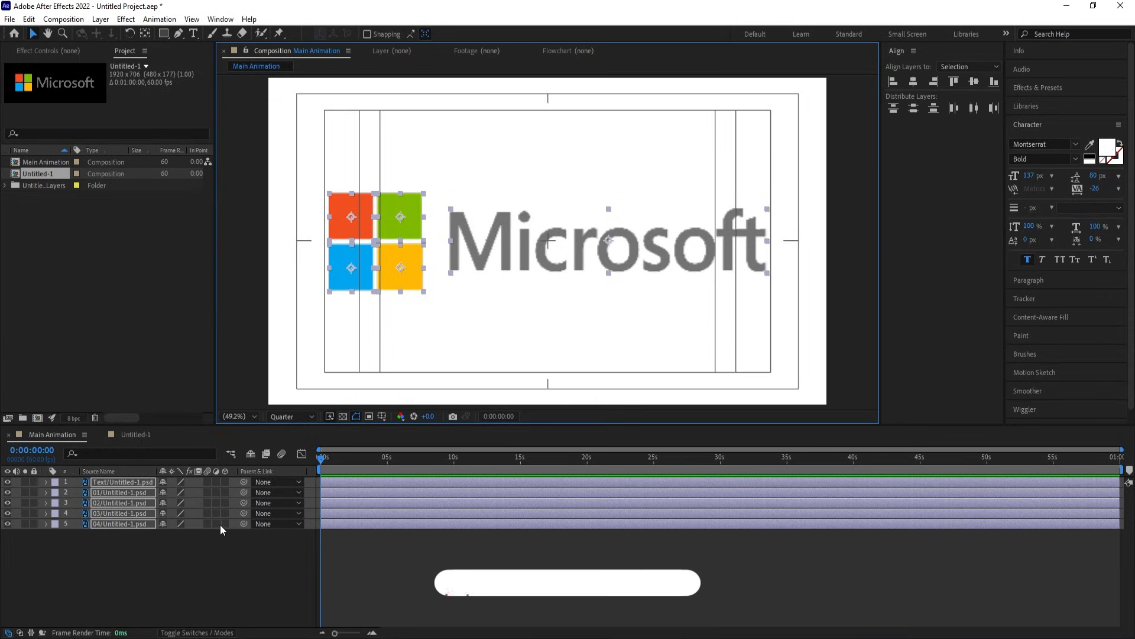
pyautogui.click(186, 543)
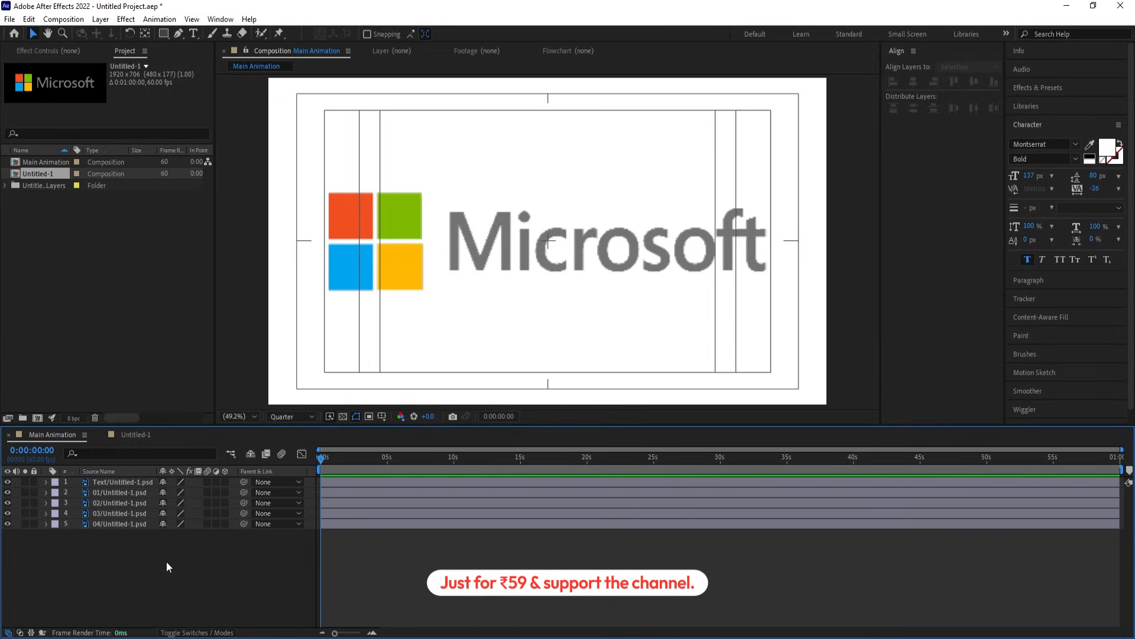
# Add a null object to Main Animation and parent the Text, 01, 02, 03 and 04 layers to it
pyautogui.rightClick(166, 566)
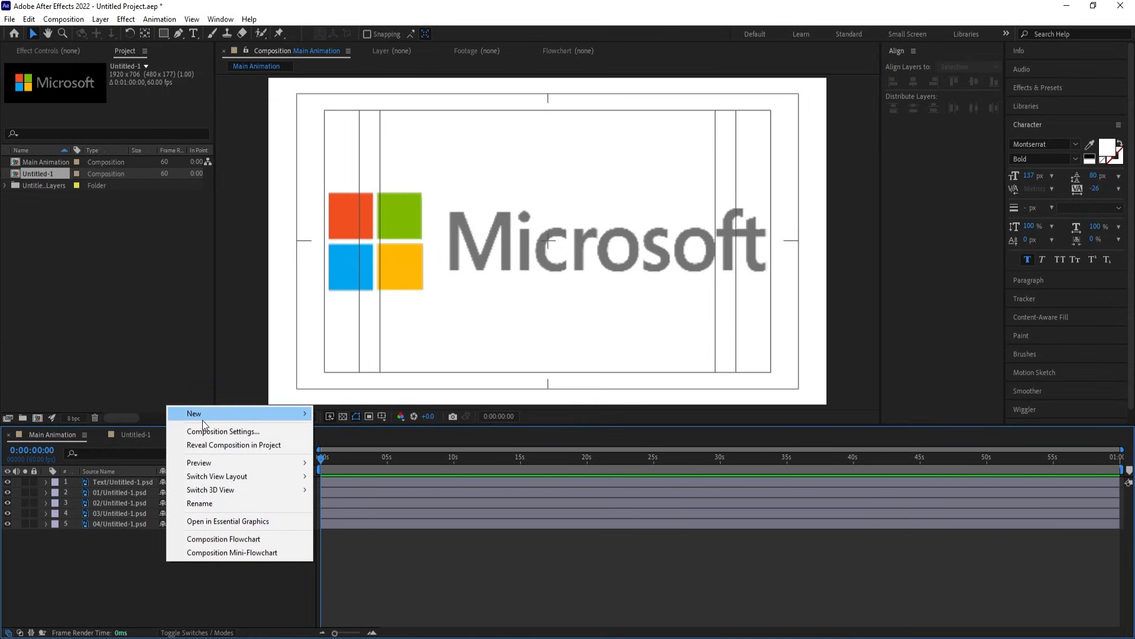
pyautogui.moveTo(202, 424)
pyautogui.click(343, 485)
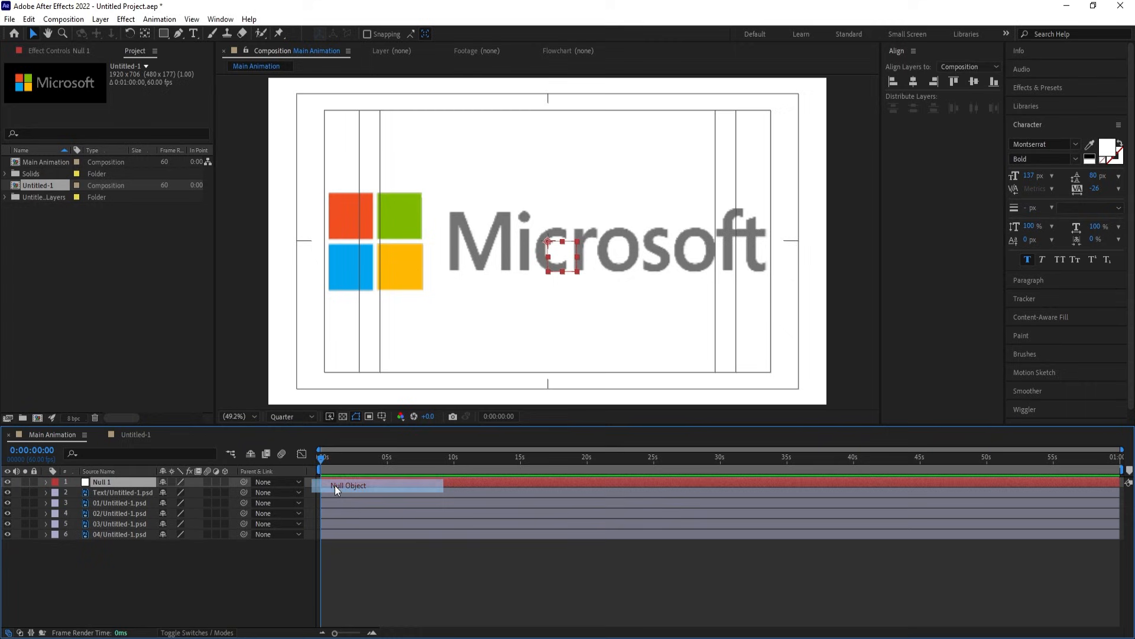
pyautogui.click(130, 494)
pyautogui.keyDown('shift'); pyautogui.click(116, 534); pyautogui.keyUp('shift')
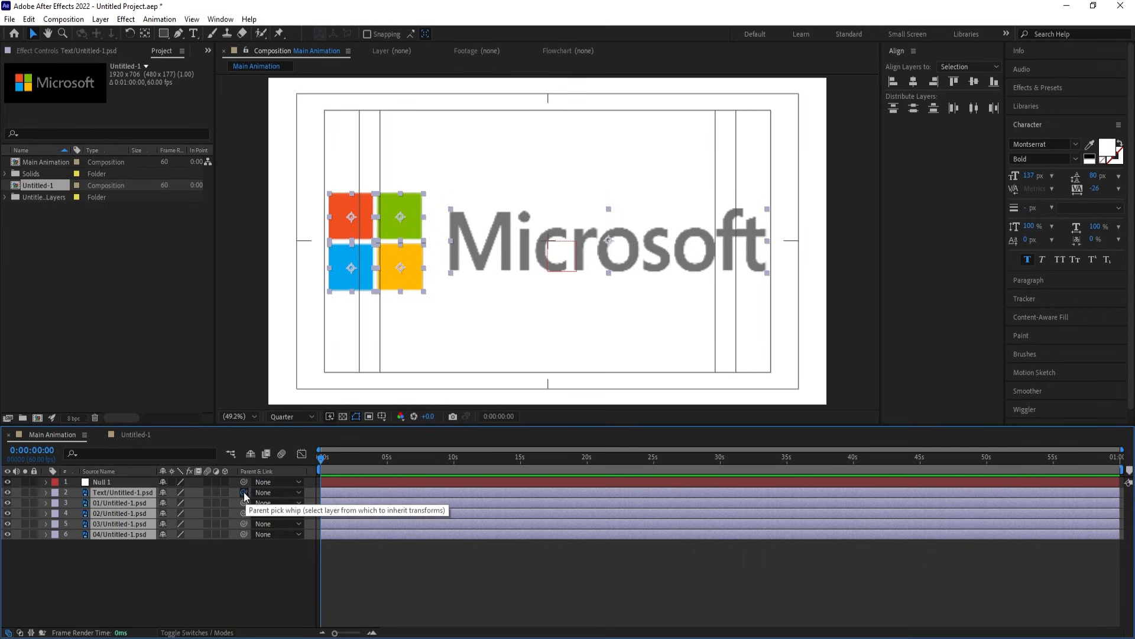
pyautogui.moveTo(230, 495); pyautogui.dragTo(133, 482)
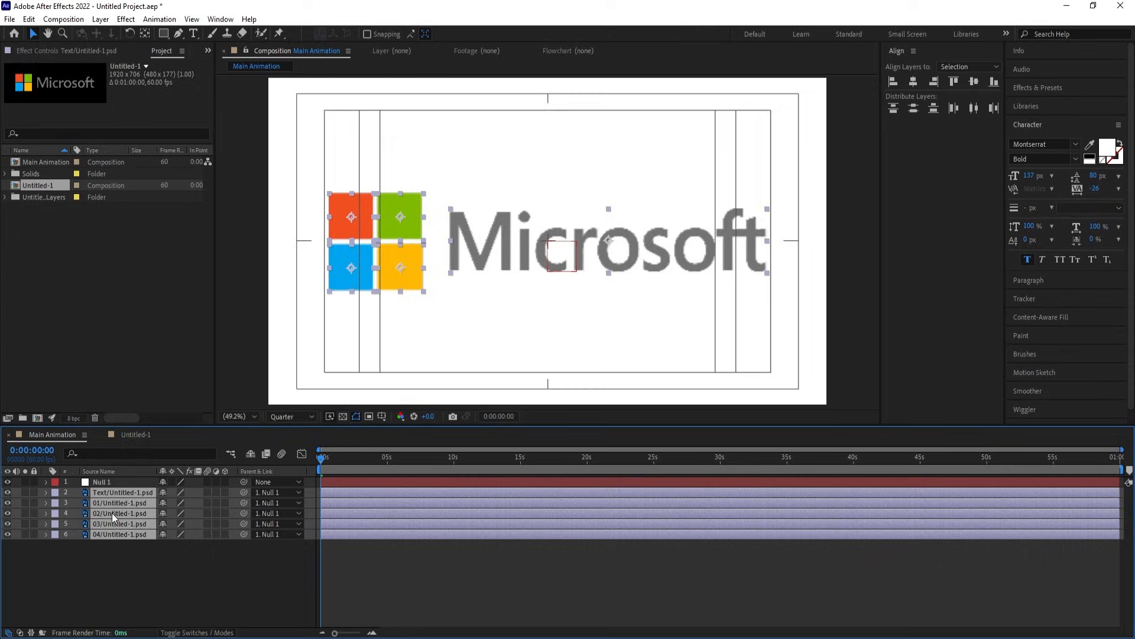
pyautogui.click(83, 544)
# Test the parenting by moving the null around the frame, and undo both moves
pyautogui.click(112, 481)
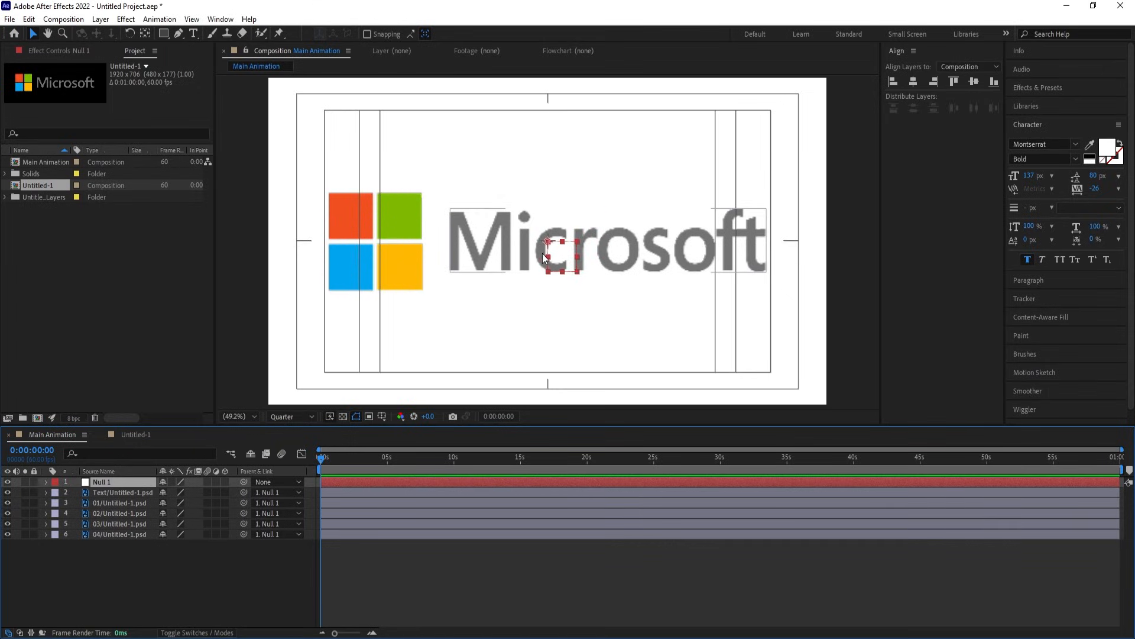
pyautogui.moveTo(555, 253)
pyautogui.mouseDown()
pyautogui.moveTo(632, 224)
pyautogui.moveTo(546, 234)
pyautogui.mouseUp()
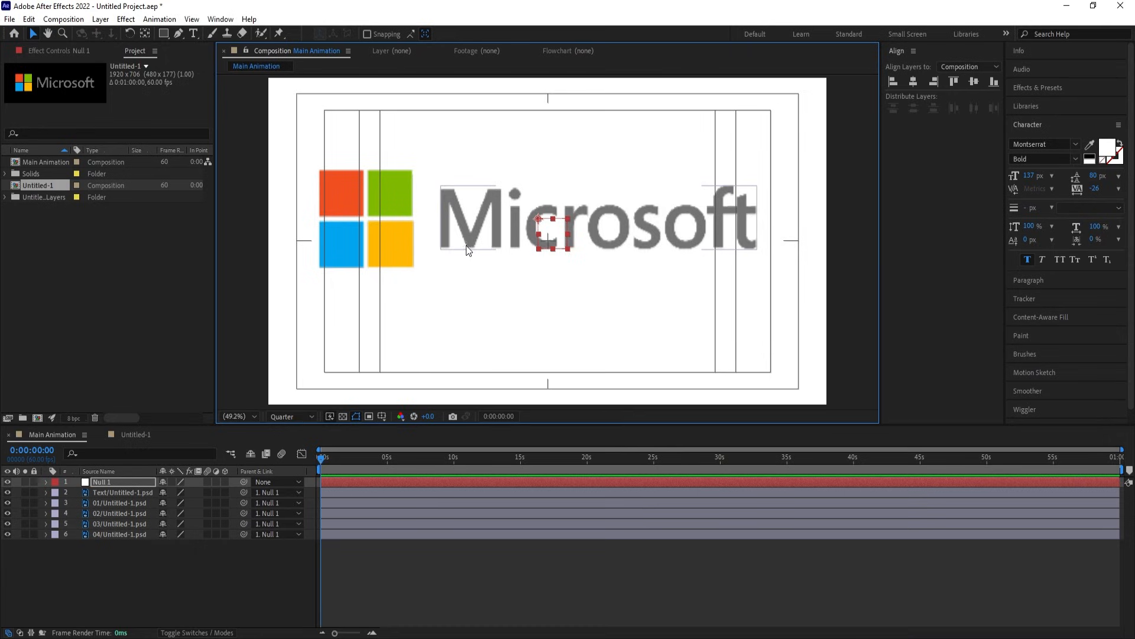
pyautogui.moveTo(546, 233); pyautogui.dragTo(572, 255)
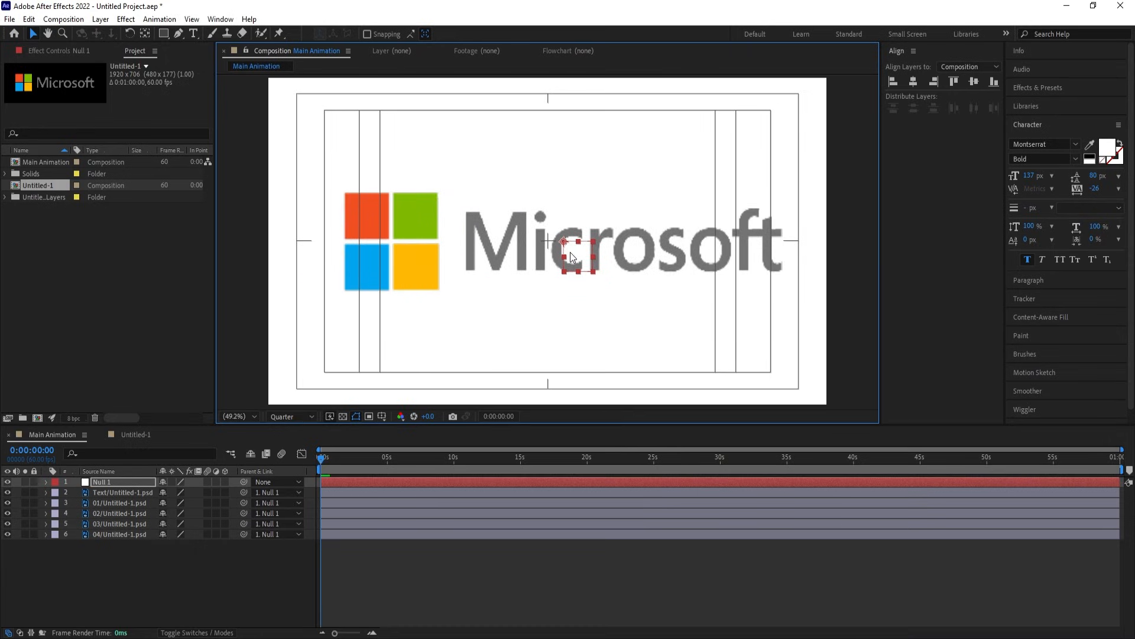
pyautogui.hotkey('ctrl', 'z')
pyautogui.hotkey('ctrl', 'z')
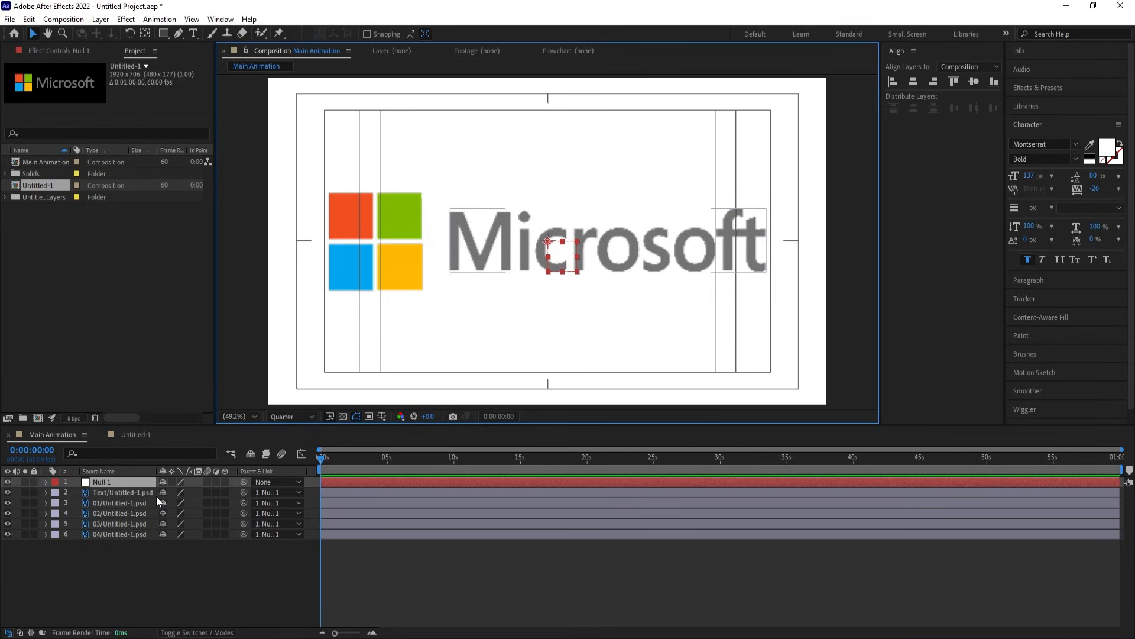
# Scale the null to 60% to shrink the whole logo, and delete the null
pyautogui.press('s')
pyautogui.moveTo(178, 494); pyautogui.dragTo(158, 493)
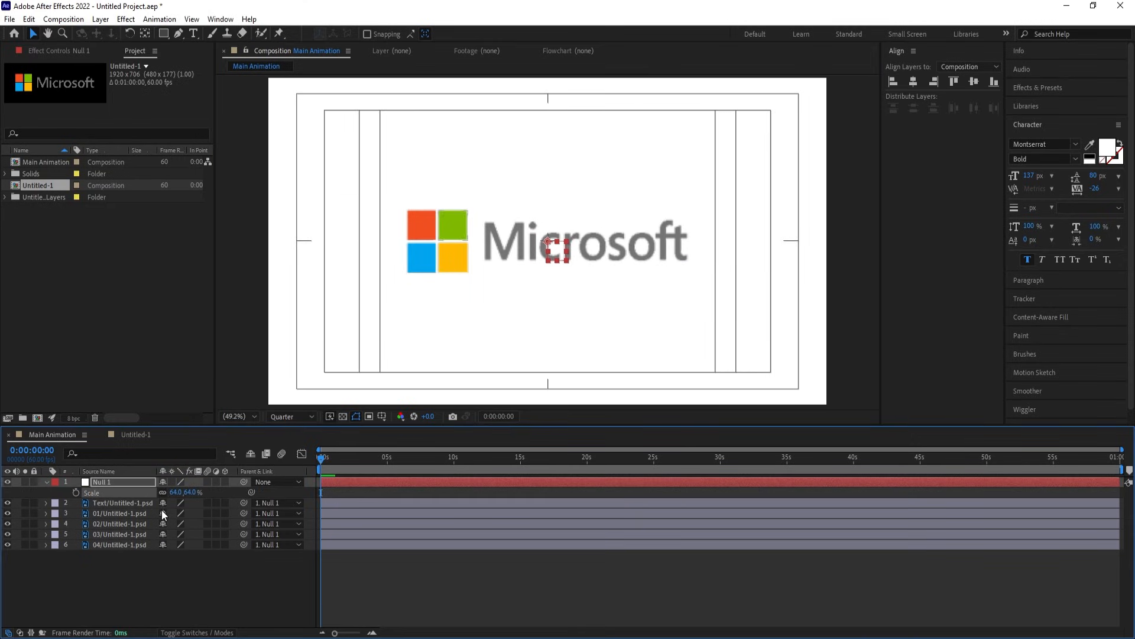
pyautogui.click(175, 492)
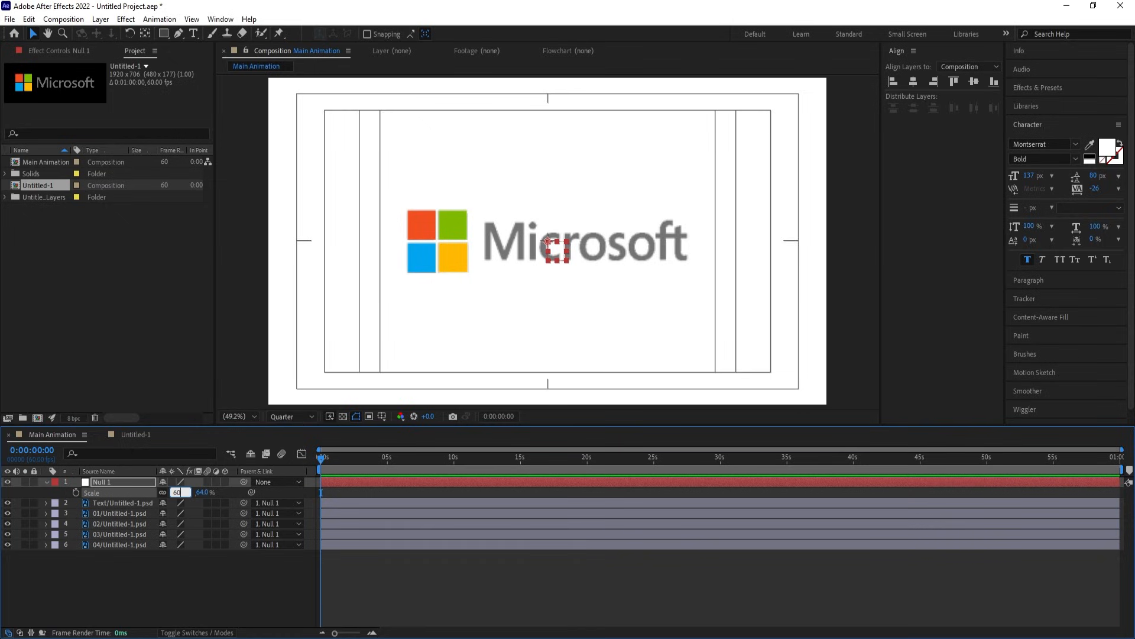
pyautogui.write('60')
pyautogui.press('Return')
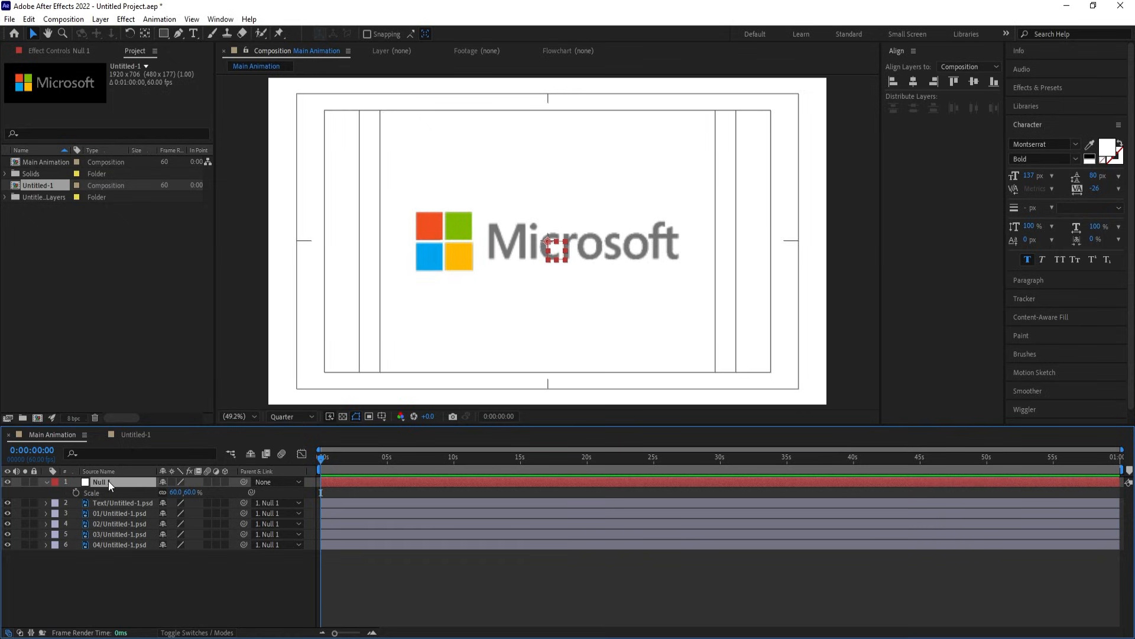
pyautogui.press('Delete')
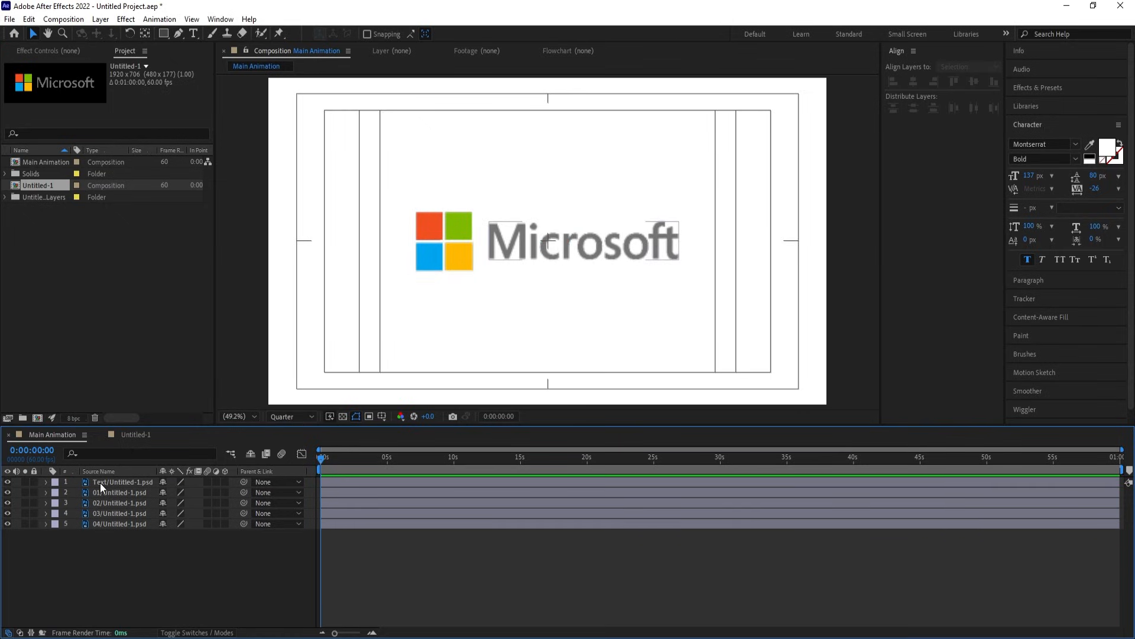
# Hide the Text layer, show the rulers and place four guides along the outer edges of the four-square symbol
pyautogui.click(100, 483)
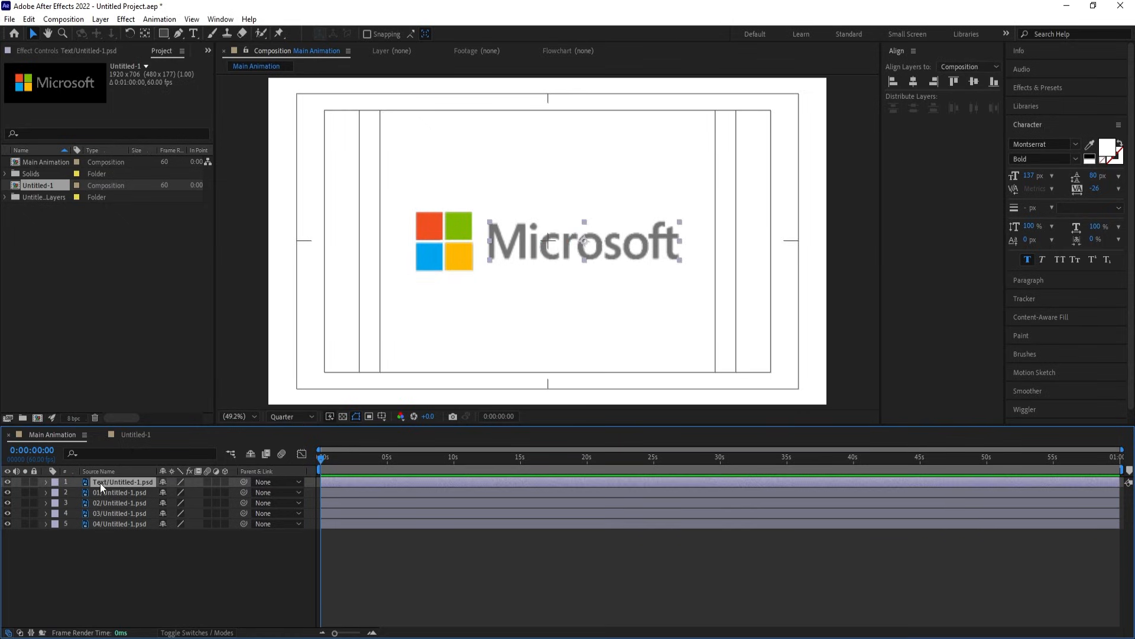
pyautogui.click(8, 482)
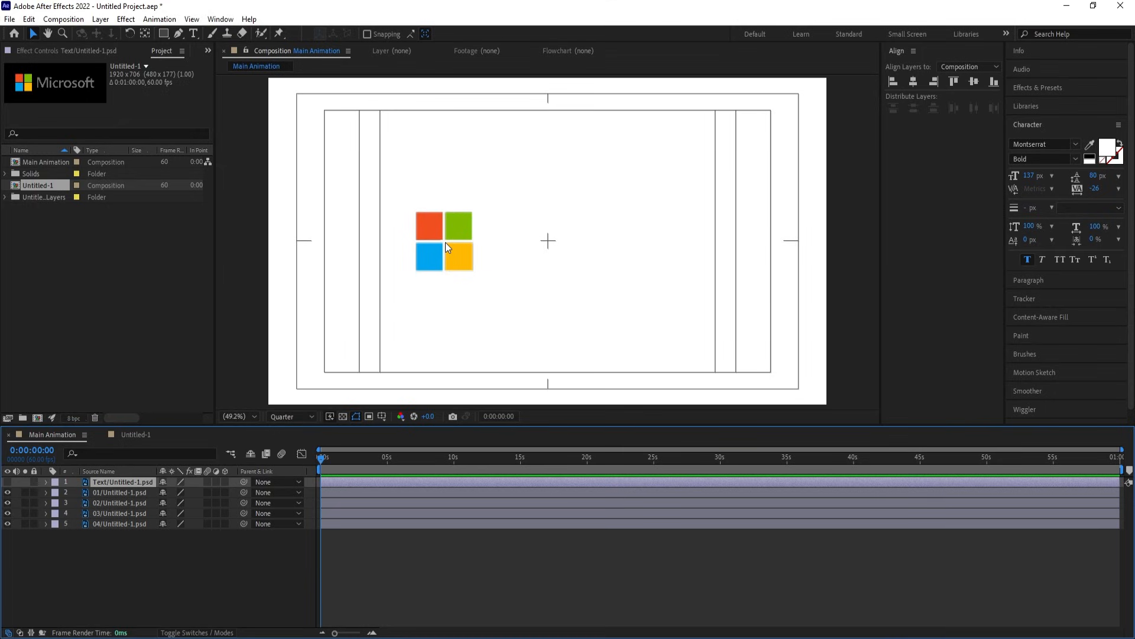
pyautogui.hotkey('ctrl', 'r')
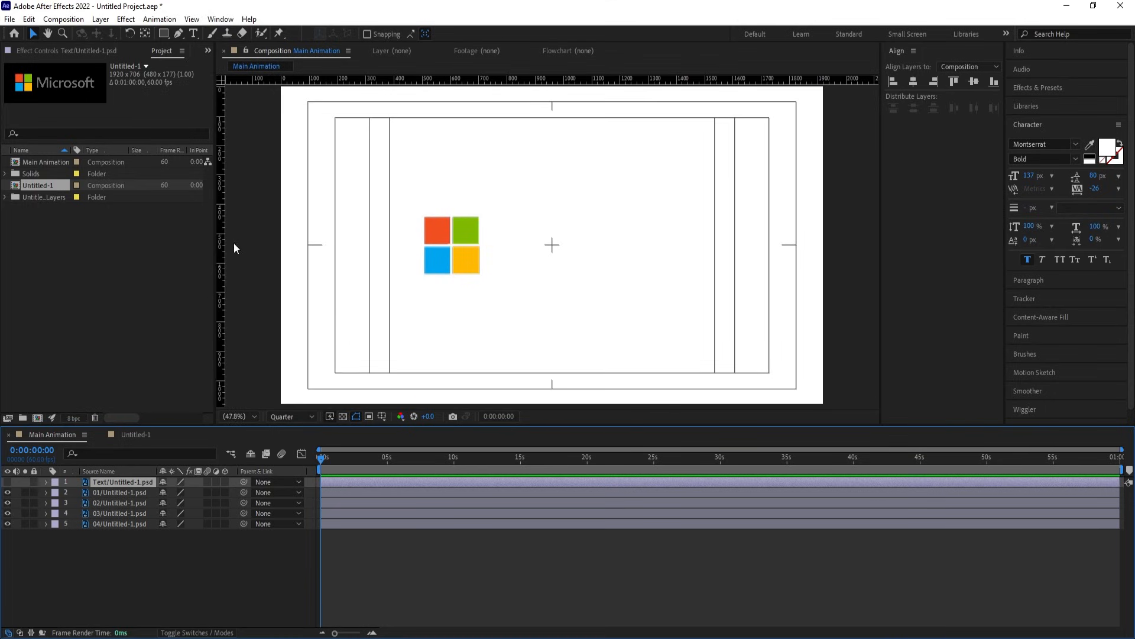
pyautogui.moveTo(223, 237); pyautogui.dragTo(423, 252)
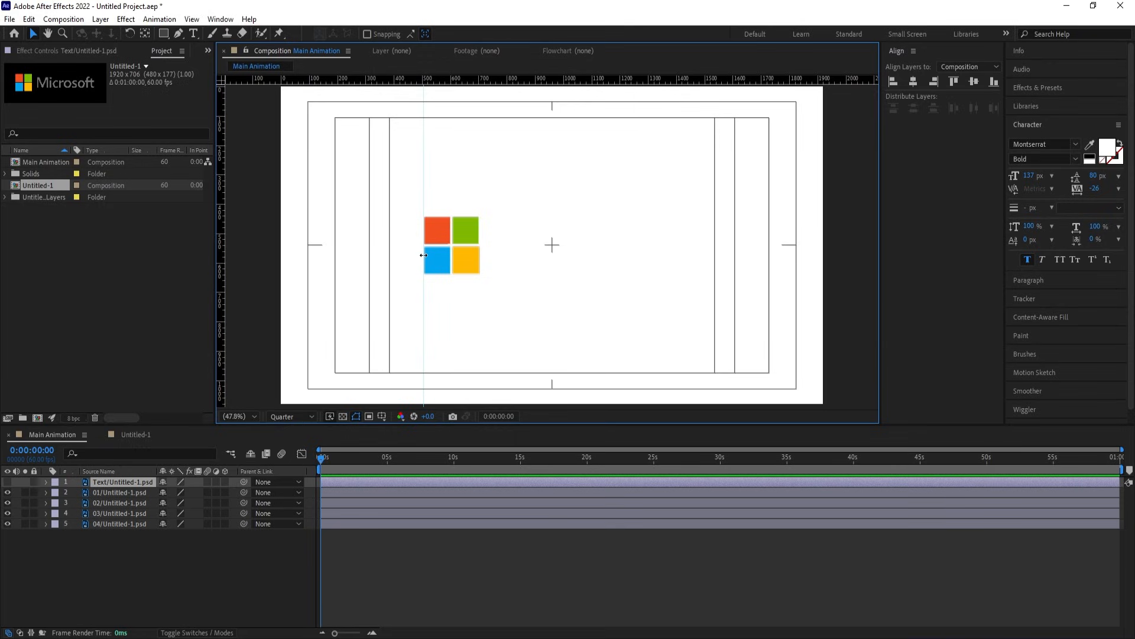
pyautogui.moveTo(223, 229); pyautogui.dragTo(479, 235)
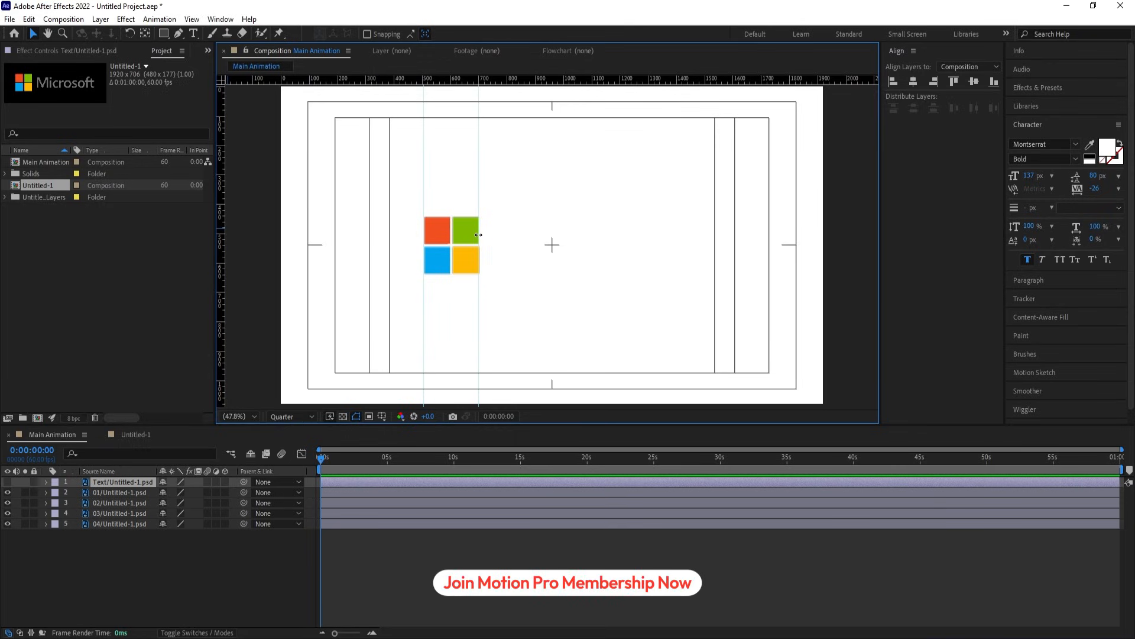
pyautogui.moveTo(506, 78); pyautogui.dragTo(541, 217)
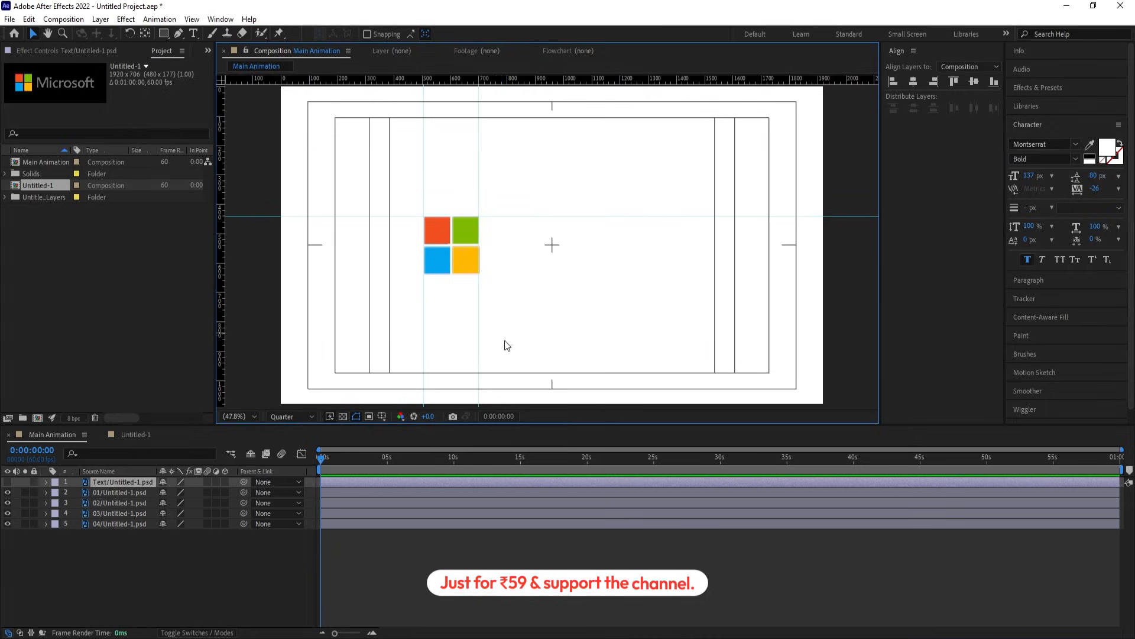
pyautogui.moveTo(544, 78); pyautogui.dragTo(600, 275)
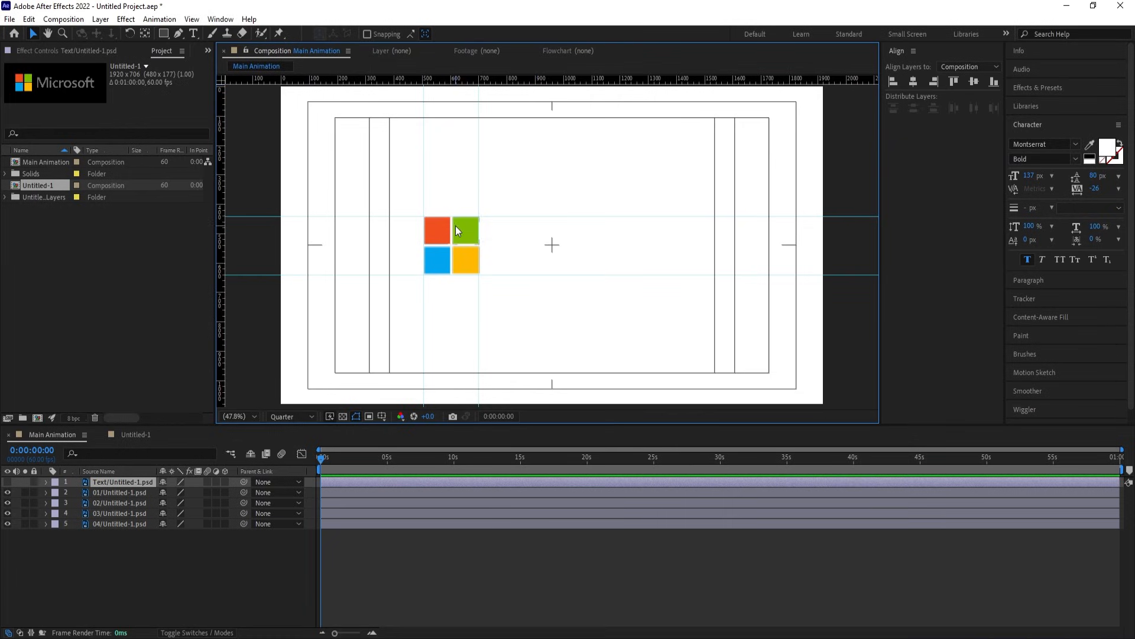
# Add a new null object to Main Animation and rename it Controller
pyautogui.click(174, 557)
pyautogui.rightClick(173, 560)
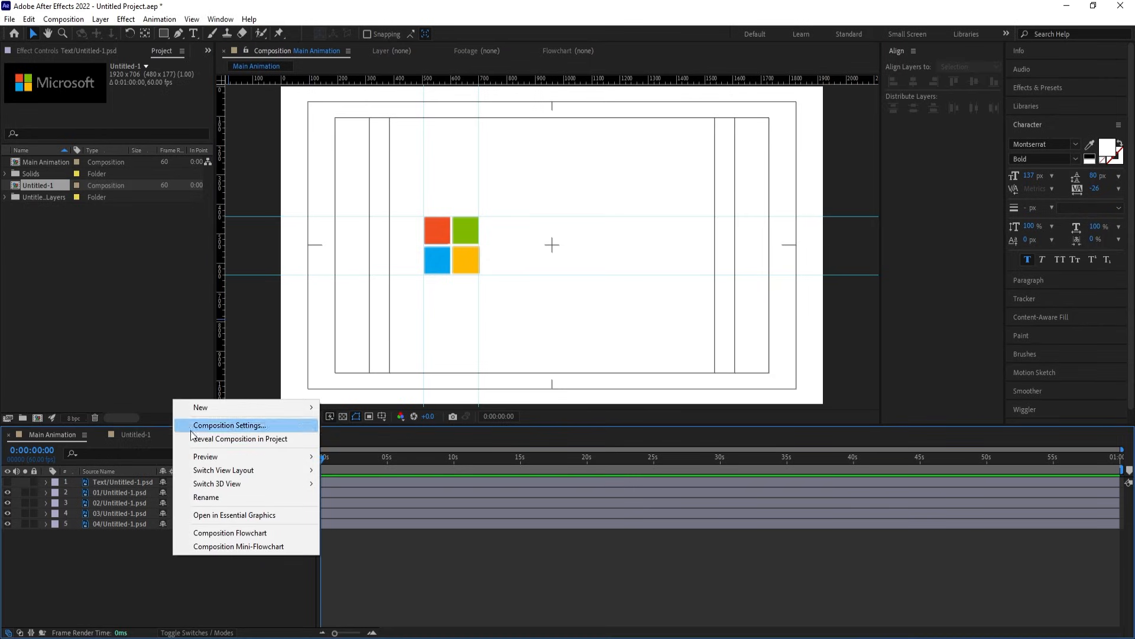
pyautogui.moveTo(304, 407)
pyautogui.click(353, 479)
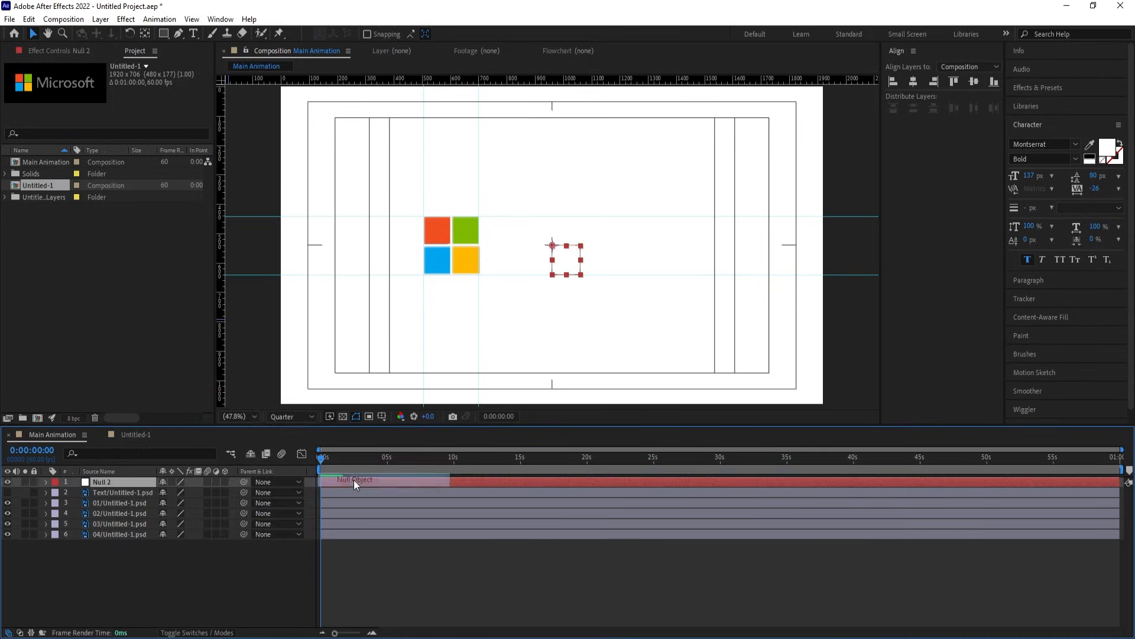
pyautogui.press('Return')
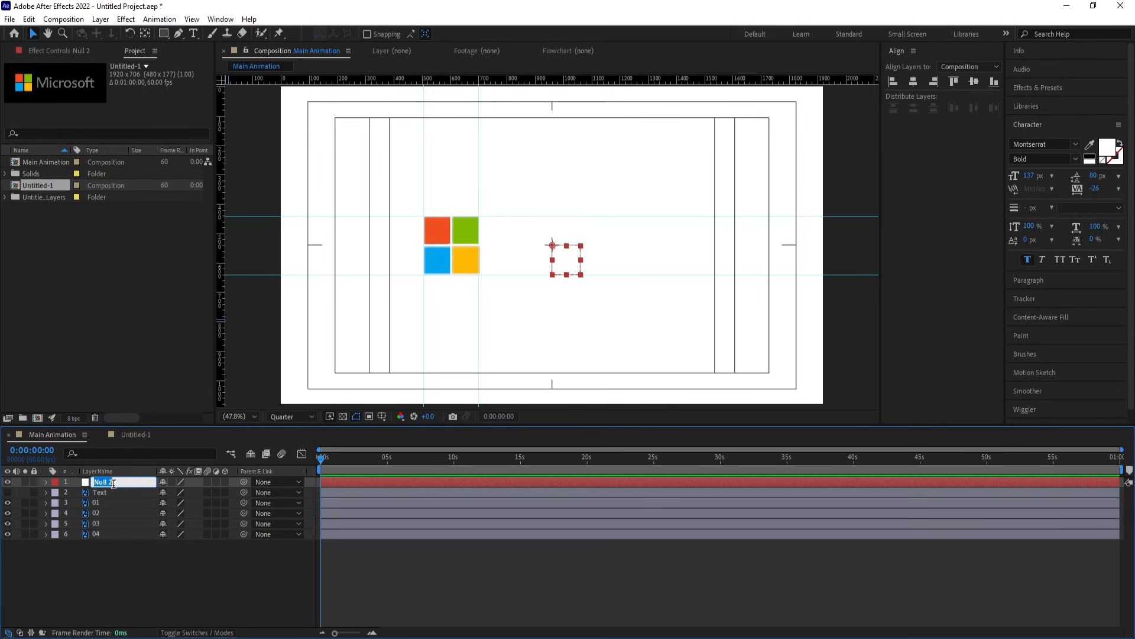
pyautogui.write('Controlle')
pyautogui.press('Return')
pyautogui.press('Return')
pyautogui.press('Right')
pyautogui.write('r')
pyautogui.press('Return')
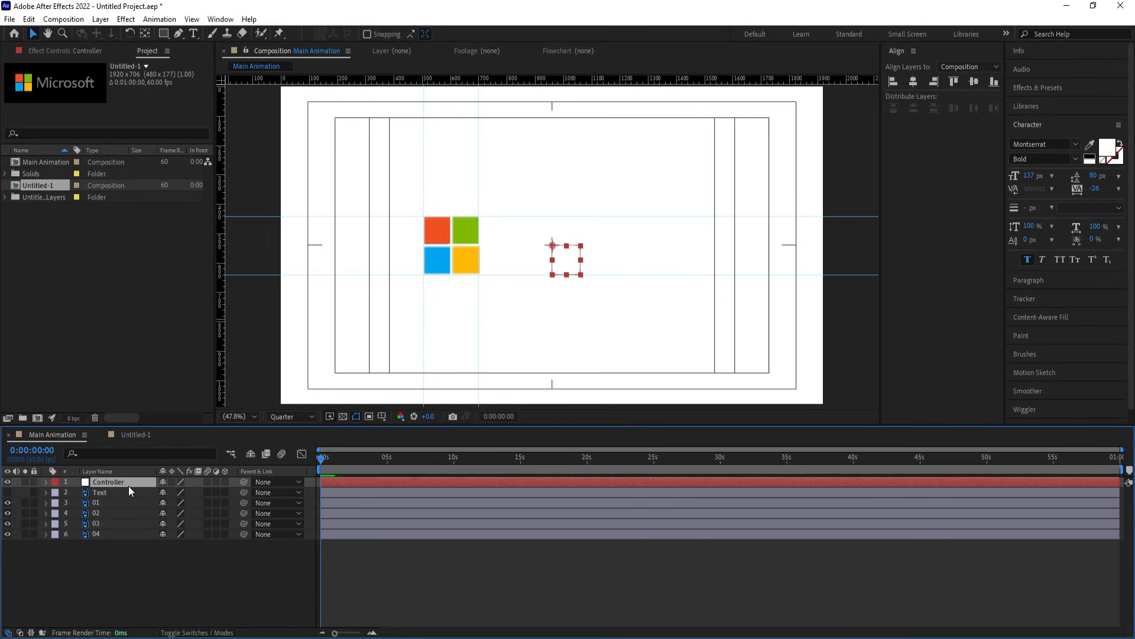
# Centre the Controller null's anchor point and align the null horizontally and vertically to the centre of the composition
pyautogui.hotkey('ctrl', 'alt', 'Home')
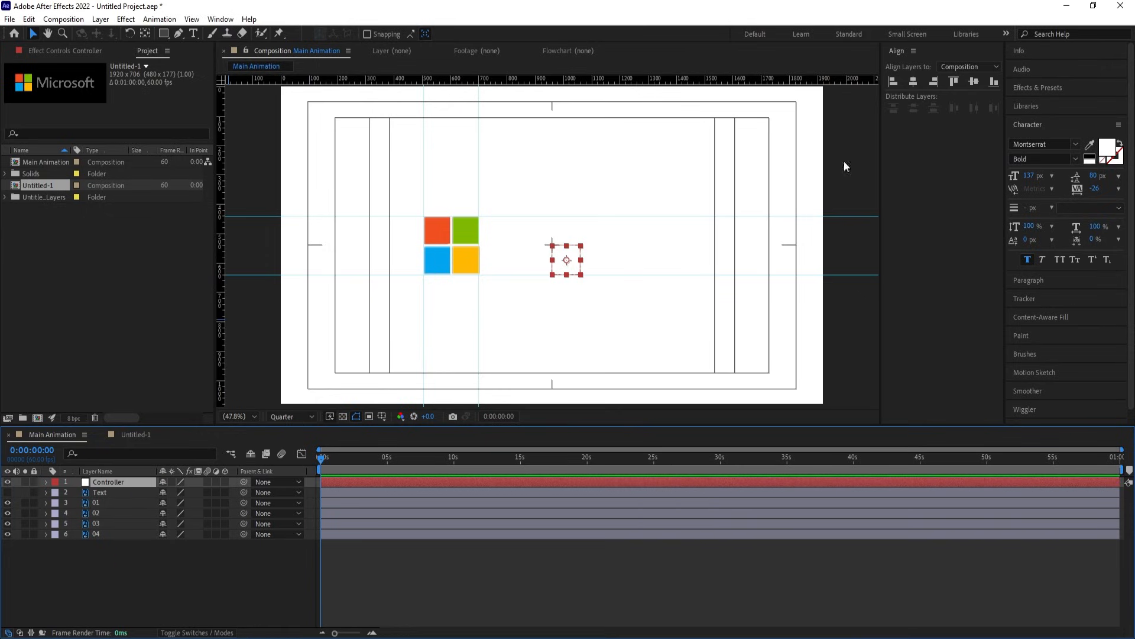
pyautogui.click(1029, 126)
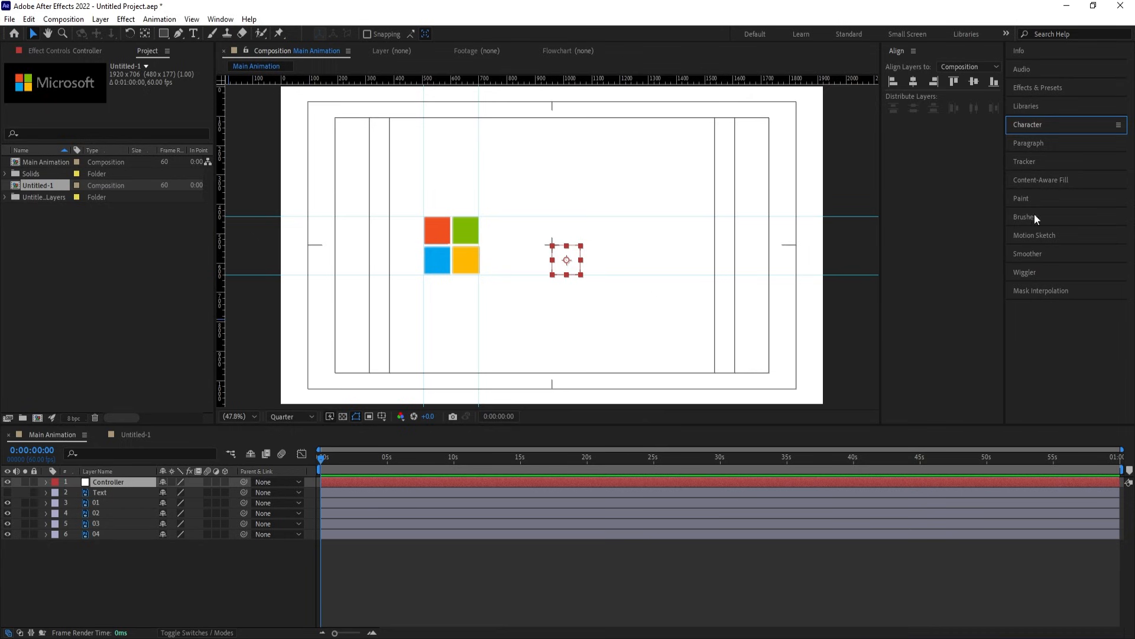
pyautogui.click(221, 18)
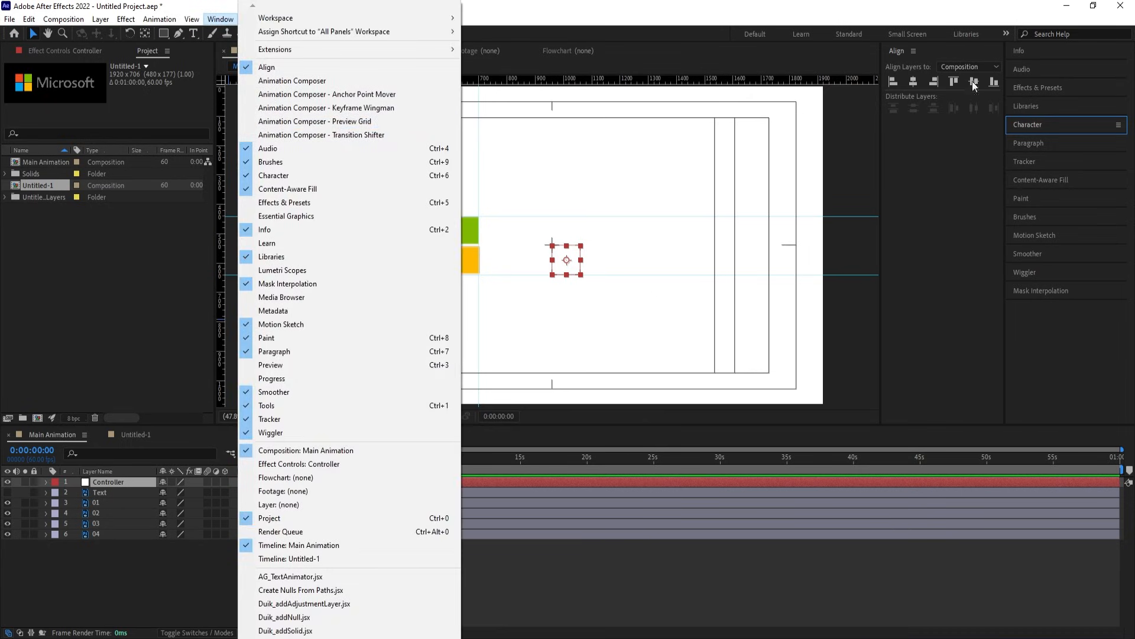
pyautogui.click(1098, 346)
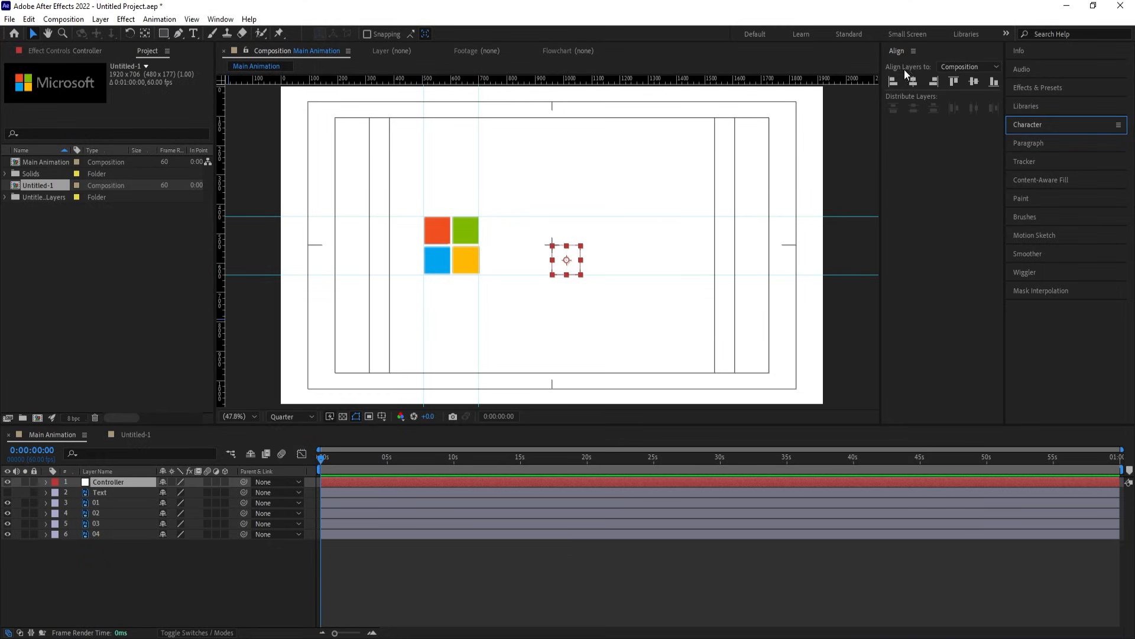
pyautogui.click(914, 82)
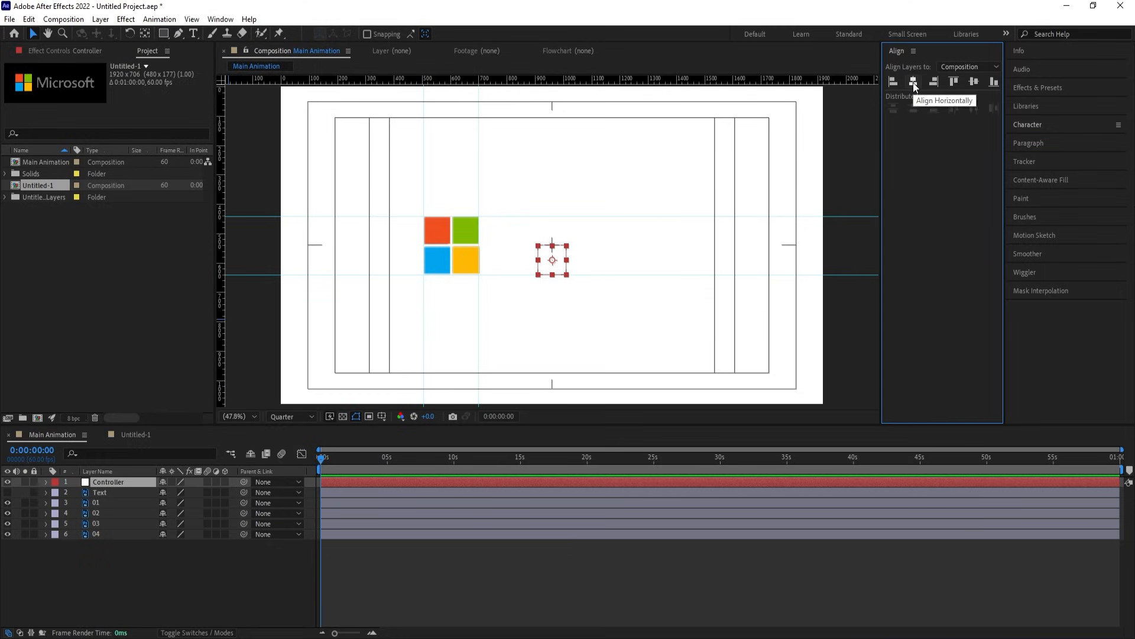
pyautogui.click(969, 81)
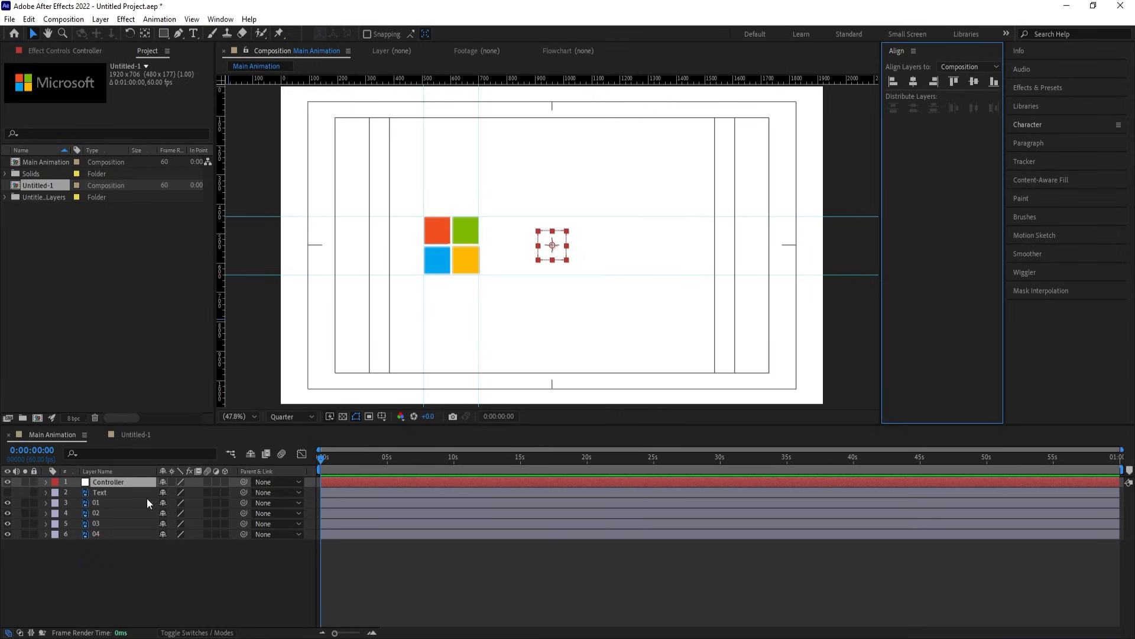
# Move layers 01 to 04 together horizontally to the composition centre over the Controller, bringing layer 01 to about X 1011
pyautogui.click(95, 502)
pyautogui.keyDown('shift'); pyautogui.click(96, 534); pyautogui.keyUp('shift')
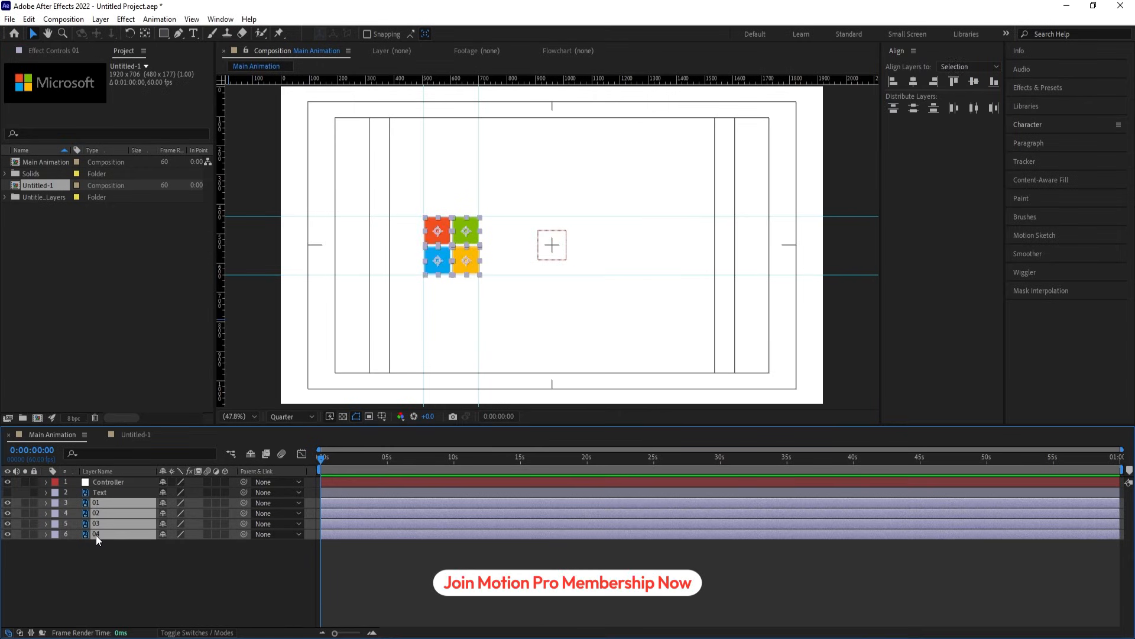
pyautogui.press('p')
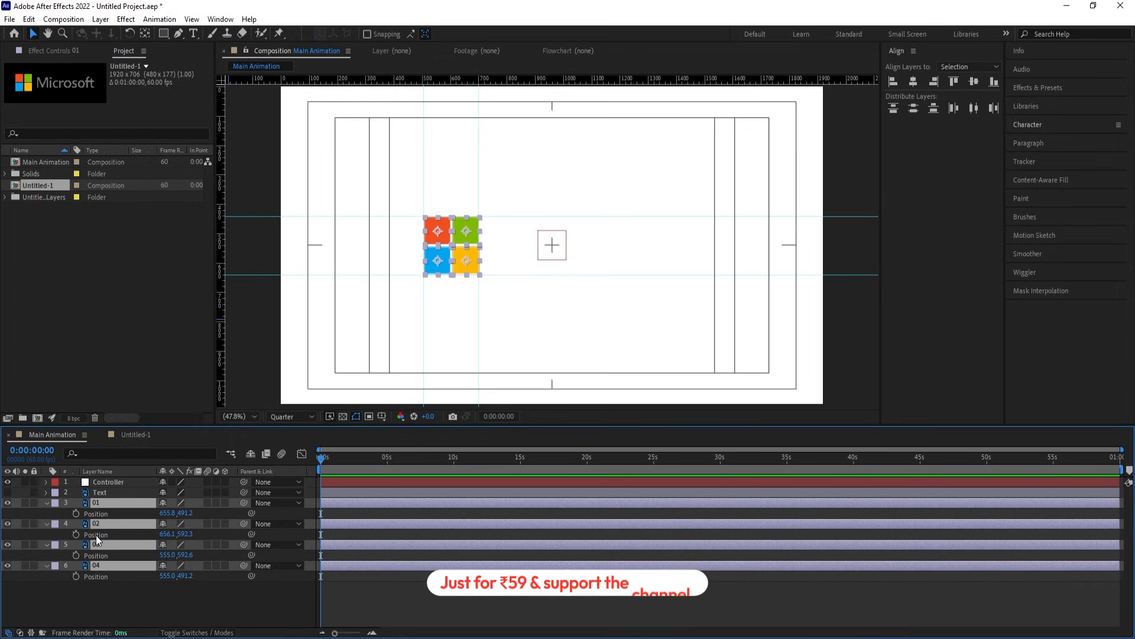
pyautogui.press('=')
pyautogui.press('=')
pyautogui.moveTo(167, 513); pyautogui.dragTo(339, 480)
pyautogui.scroll(3, 562, 296)
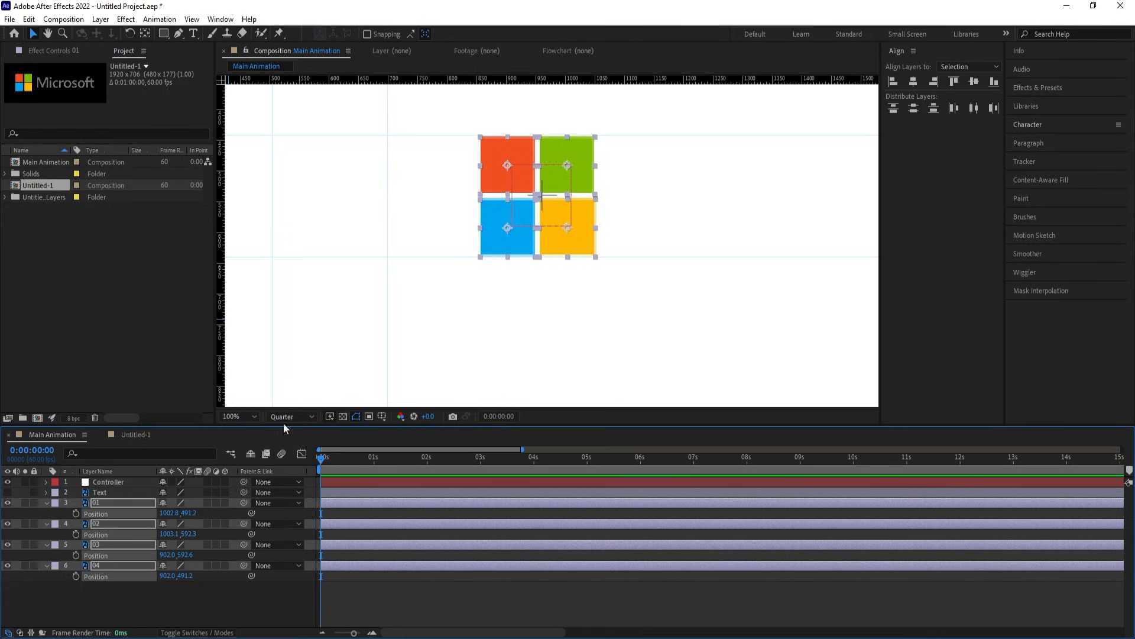
pyautogui.moveTo(172, 513); pyautogui.dragTo(175, 513)
pyautogui.click(256, 416)
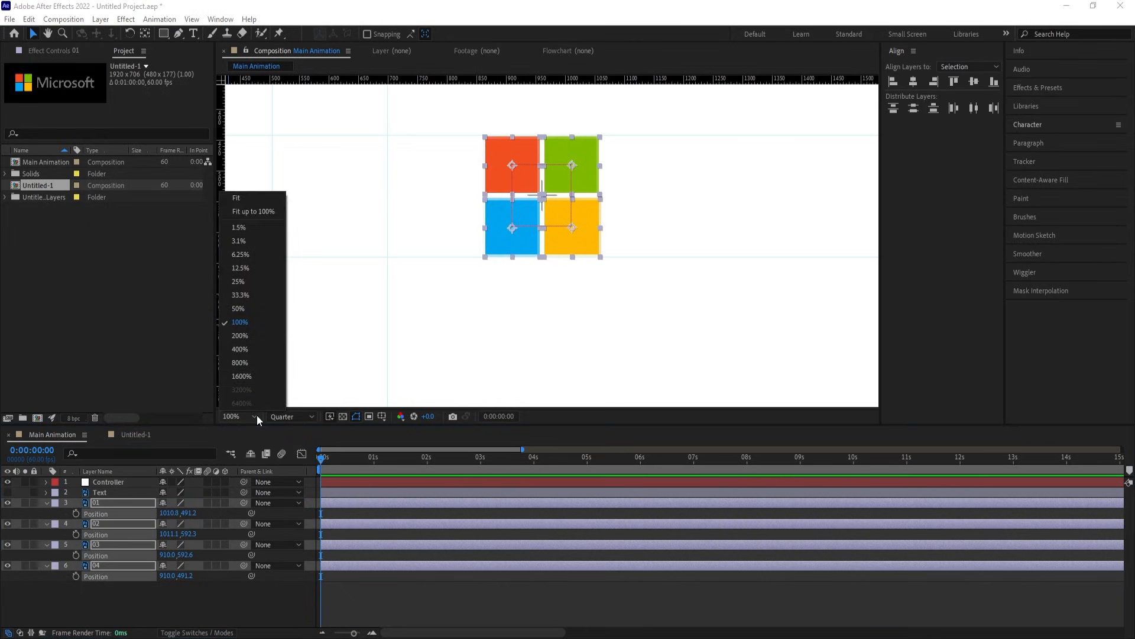
pyautogui.click(247, 198)
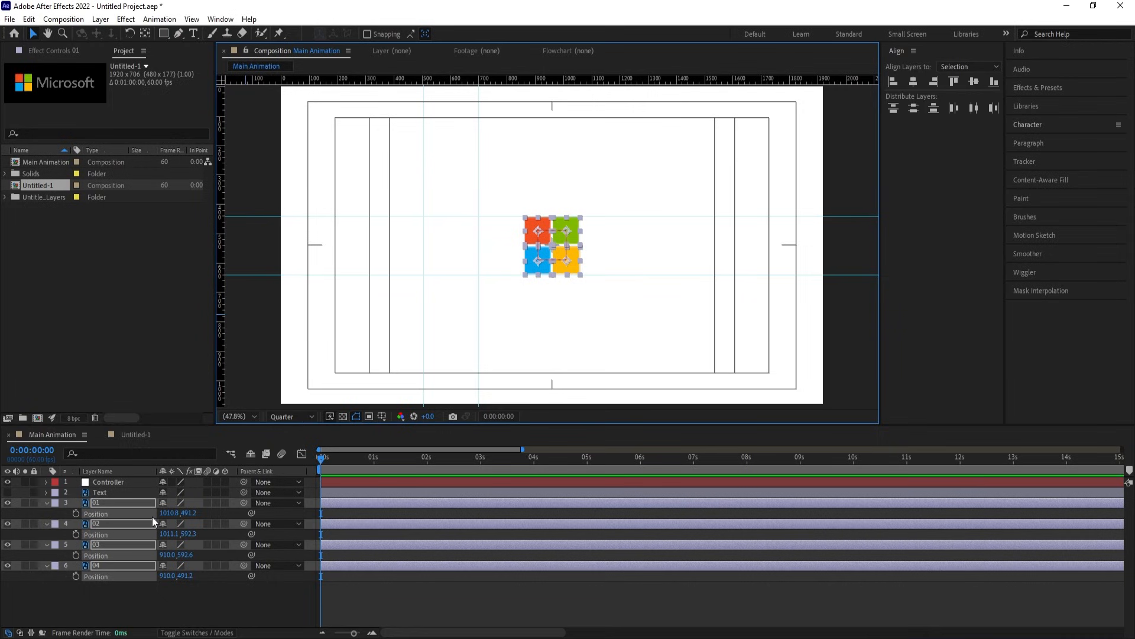
# Add Position keyframes to layers 01 to 04 at 0:00:00:00 and 0:00:01:30, holding the assembled logo
pyautogui.press('p')
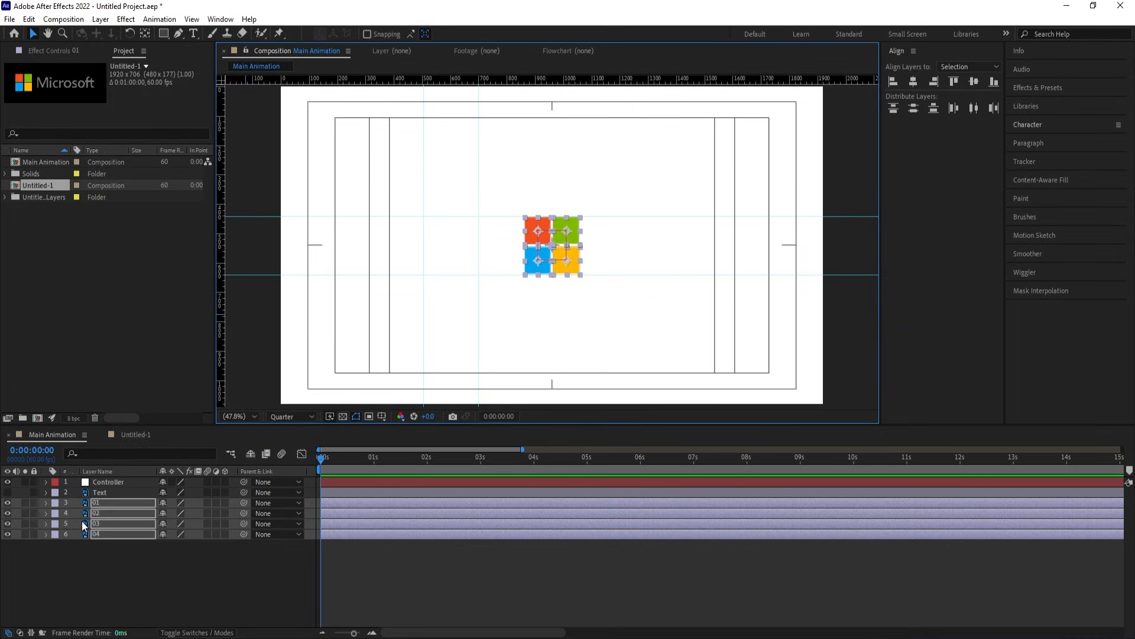
pyautogui.press('p')
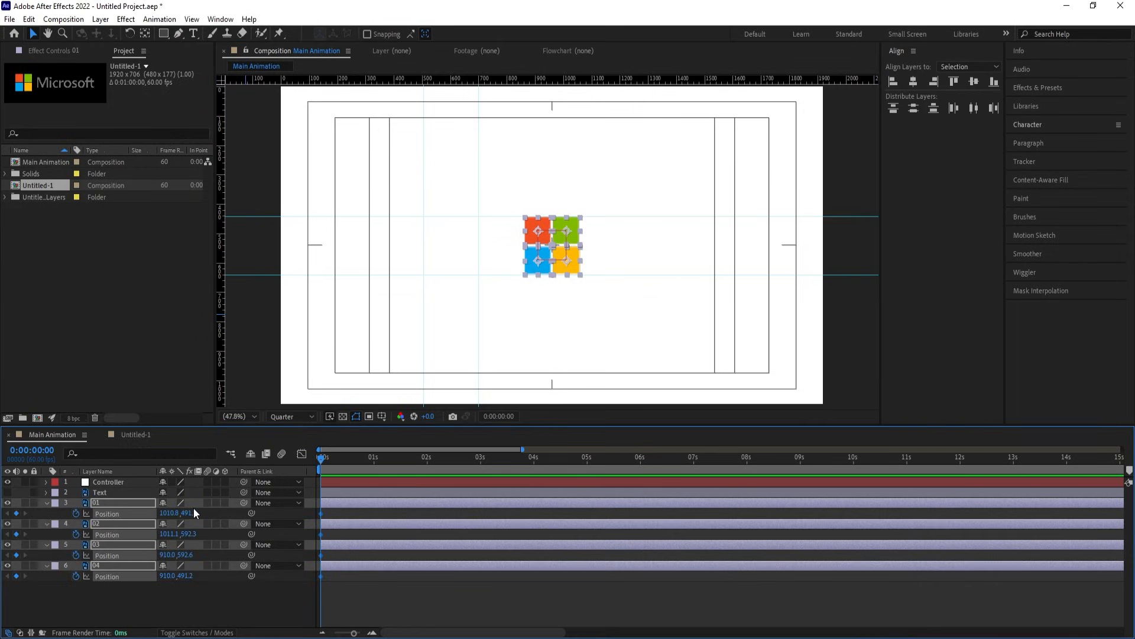
pyautogui.press('=')
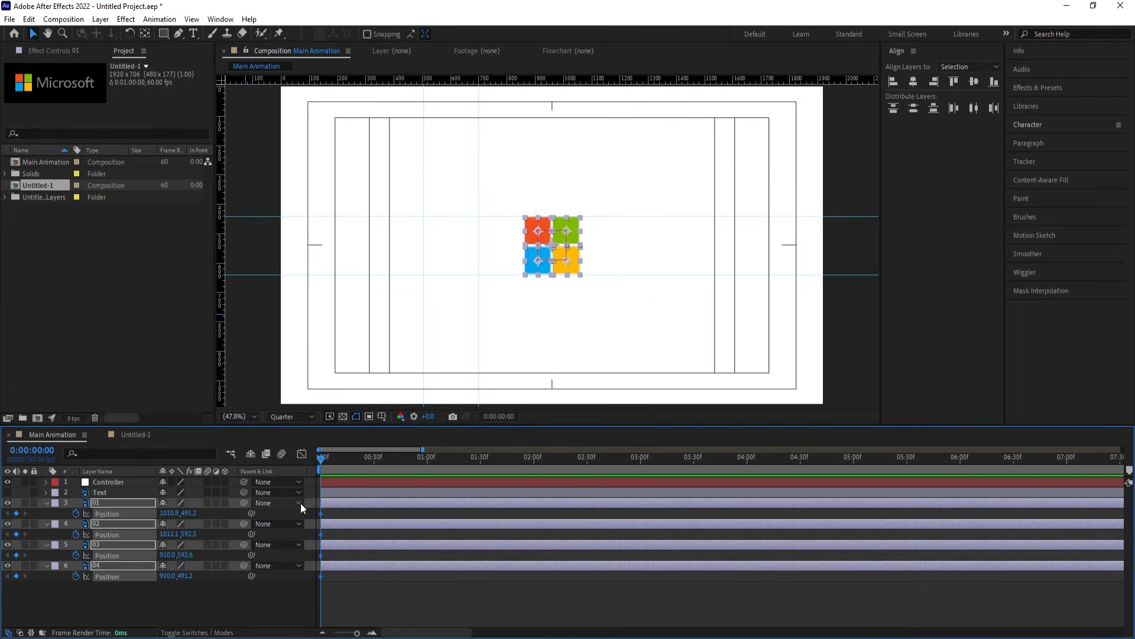
pyautogui.click(479, 460)
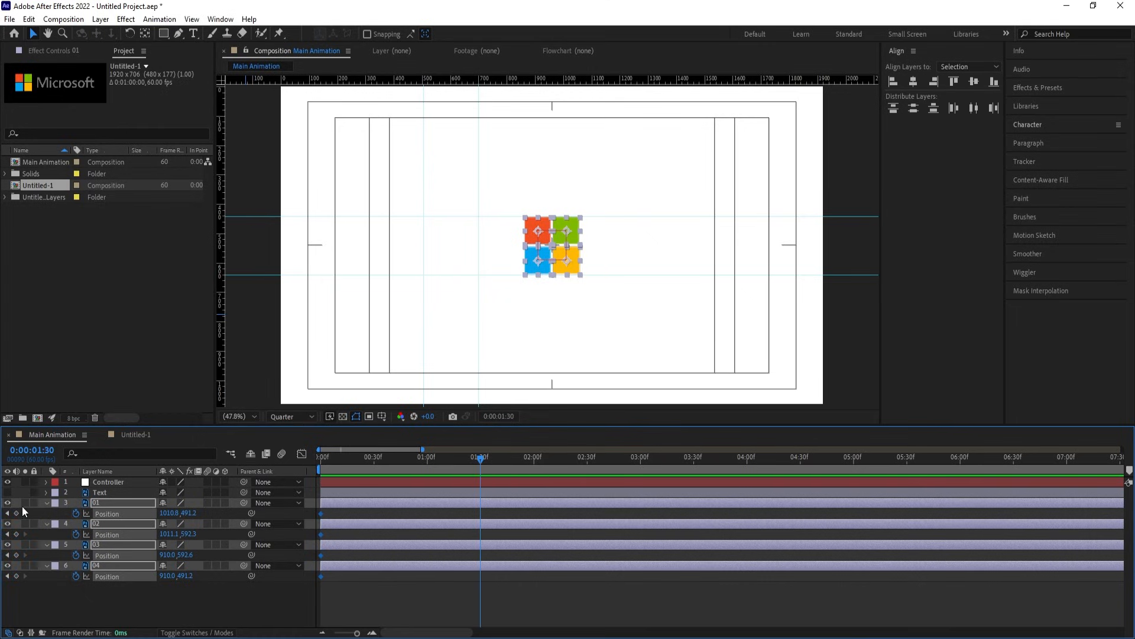
pyautogui.click(16, 512)
# At frame 0, move the yellow square down to about Y 1191, blue left to X -145, red up to Y -143 and green right to X 1982
pyautogui.moveTo(350, 464); pyautogui.dragTo(319, 464)
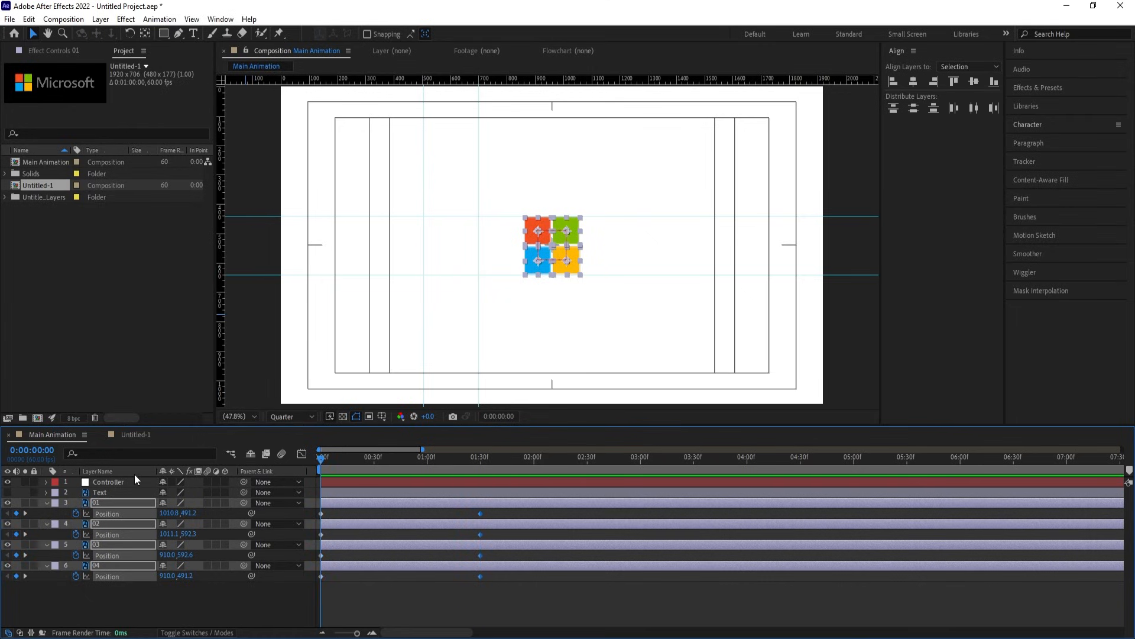
pyautogui.click(508, 335)
pyautogui.click(570, 266)
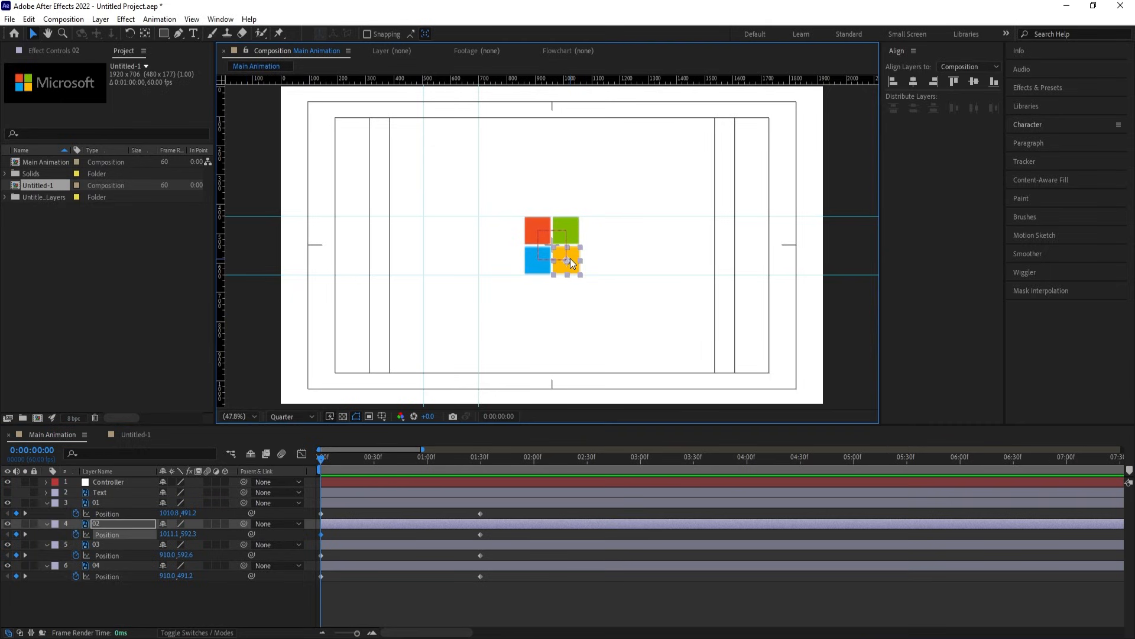
pyautogui.moveTo(571, 254); pyautogui.dragTo(563, 434)
pyautogui.moveTo(533, 265); pyautogui.dragTo(235, 265)
pyautogui.moveTo(527, 229); pyautogui.dragTo(538, 37)
pyautogui.click(569, 230)
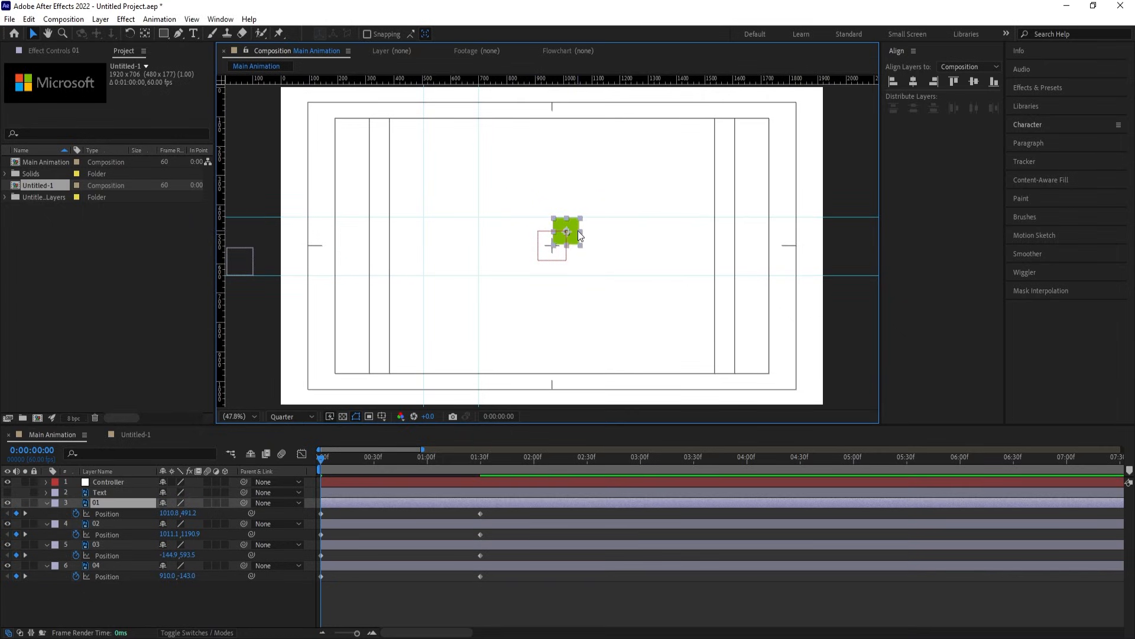
pyautogui.moveTo(570, 222); pyautogui.dragTo(843, 222)
# Apply Easy Ease to all Position keyframes of the four squares and extend the final keyframes' incoming influence to 100% on the speed graph
pyautogui.moveTo(527, 598); pyautogui.dragTo(310, 475)
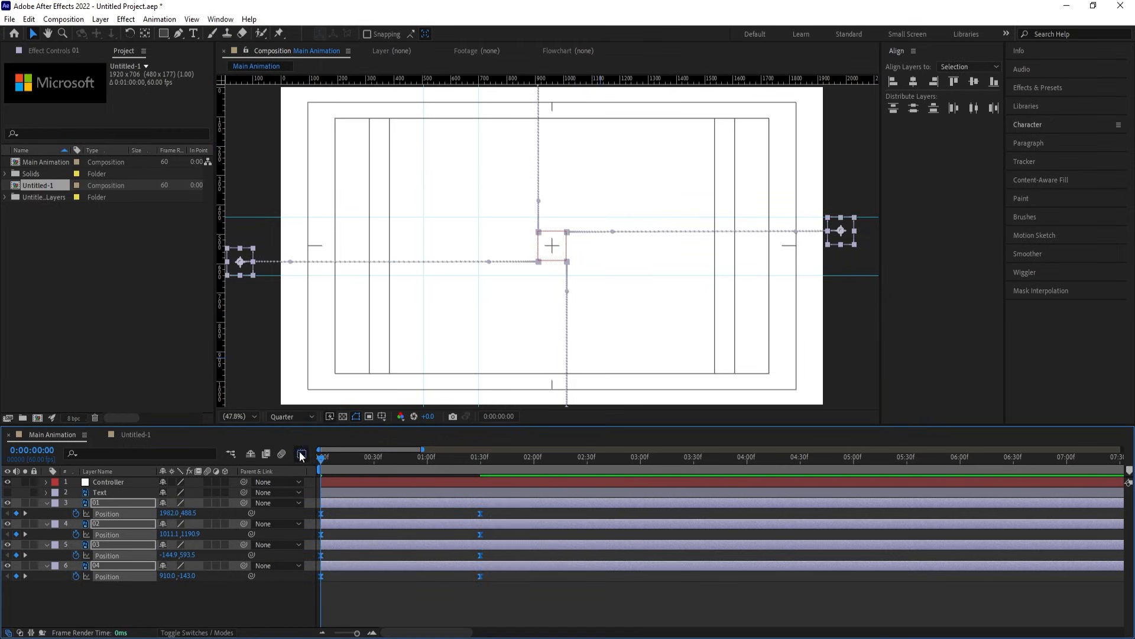
pyautogui.click(301, 454)
pyautogui.moveTo(518, 522); pyautogui.dragTo(445, 617)
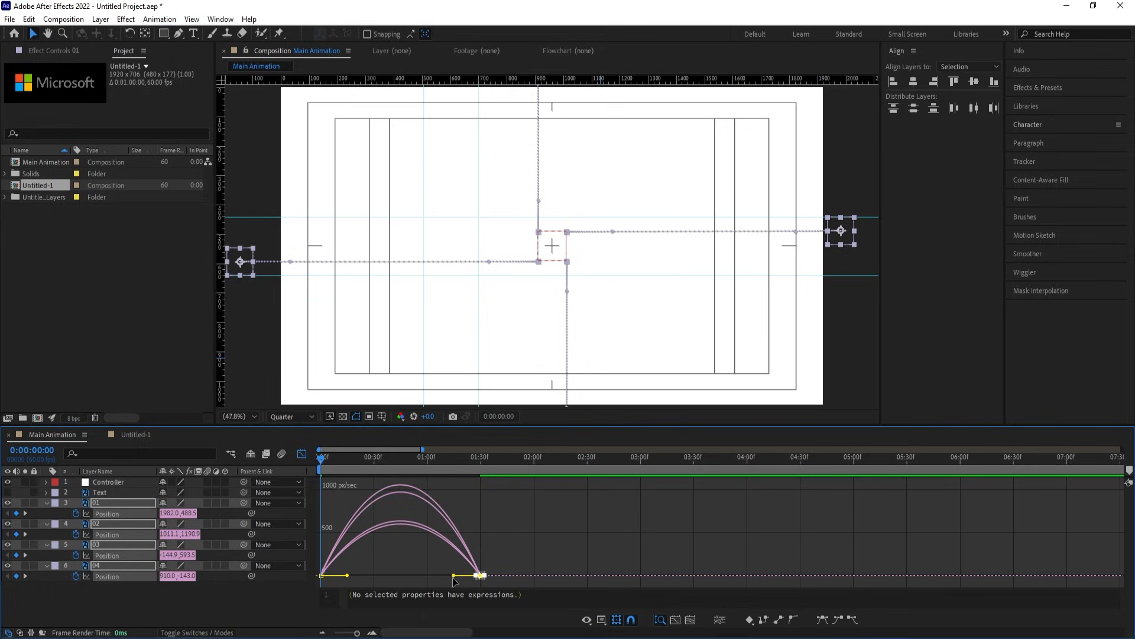
pyautogui.moveTo(454, 578); pyautogui.dragTo(313, 576)
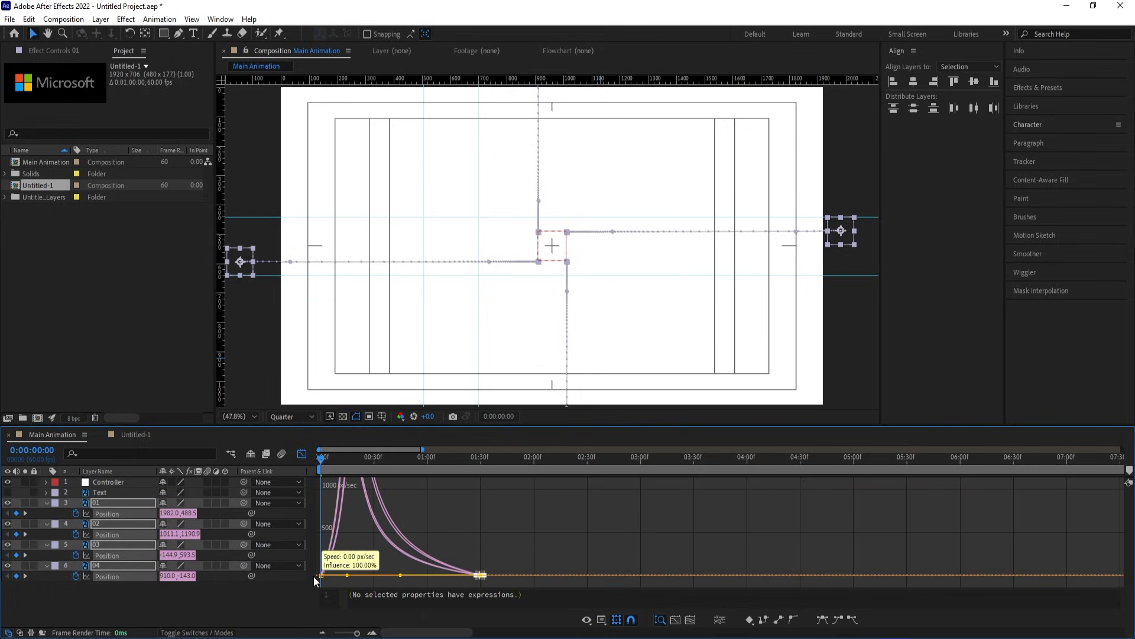
pyautogui.click(304, 456)
pyautogui.click(361, 589)
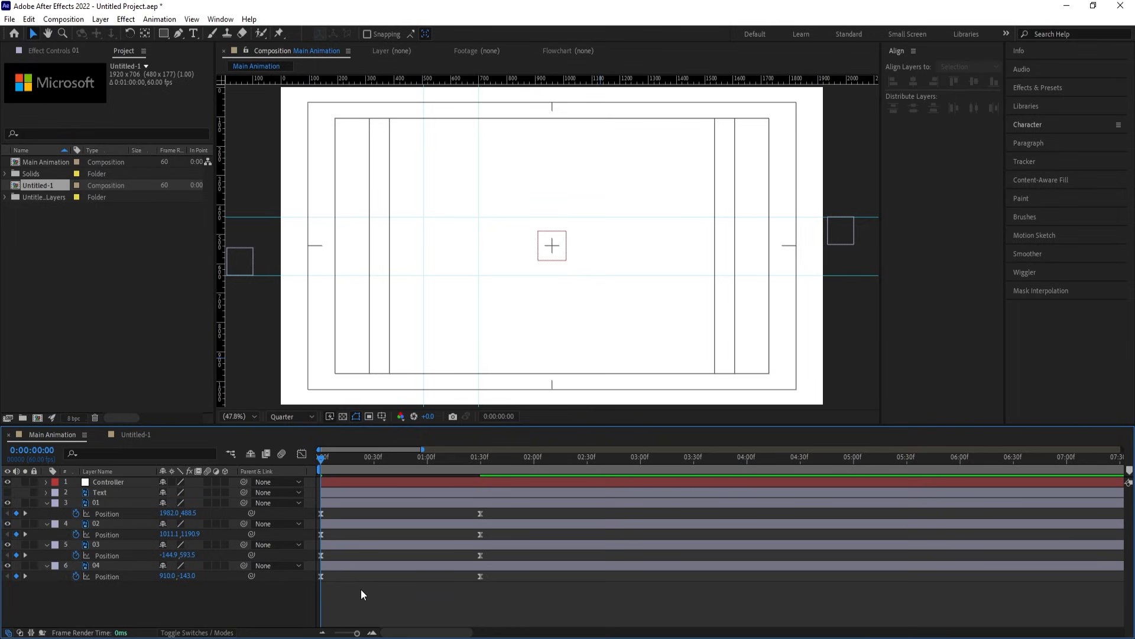
# Stagger the layer starts to frame 10 for 03, frame 20 for 02 and frame 30 for 01, and preview the animation
pyautogui.press('=')
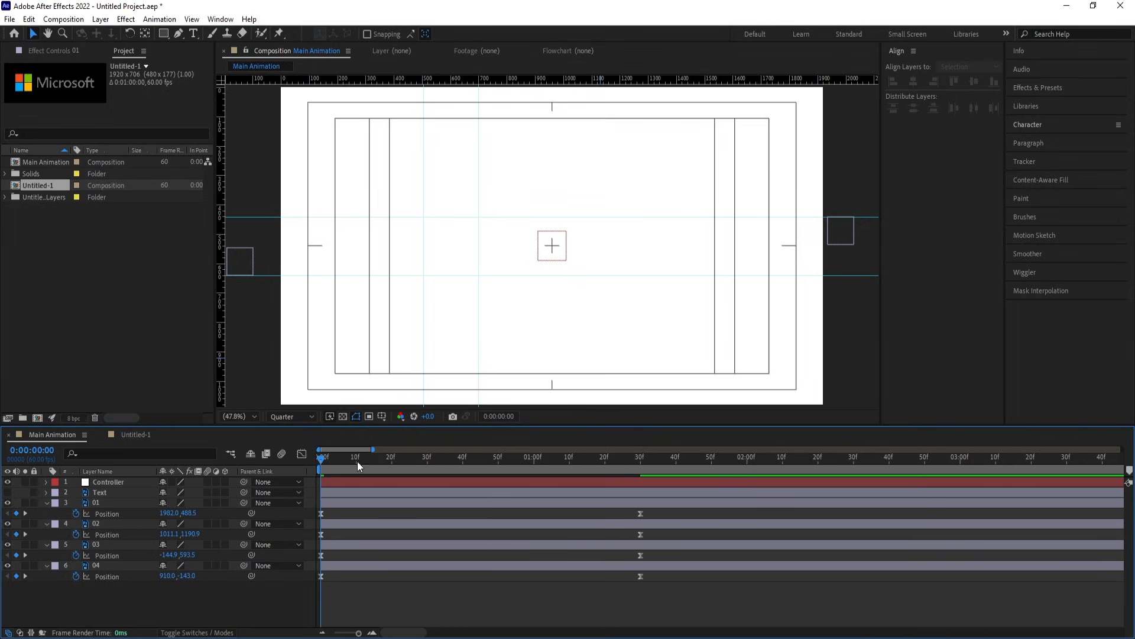
pyautogui.click(356, 461)
pyautogui.click(355, 545)
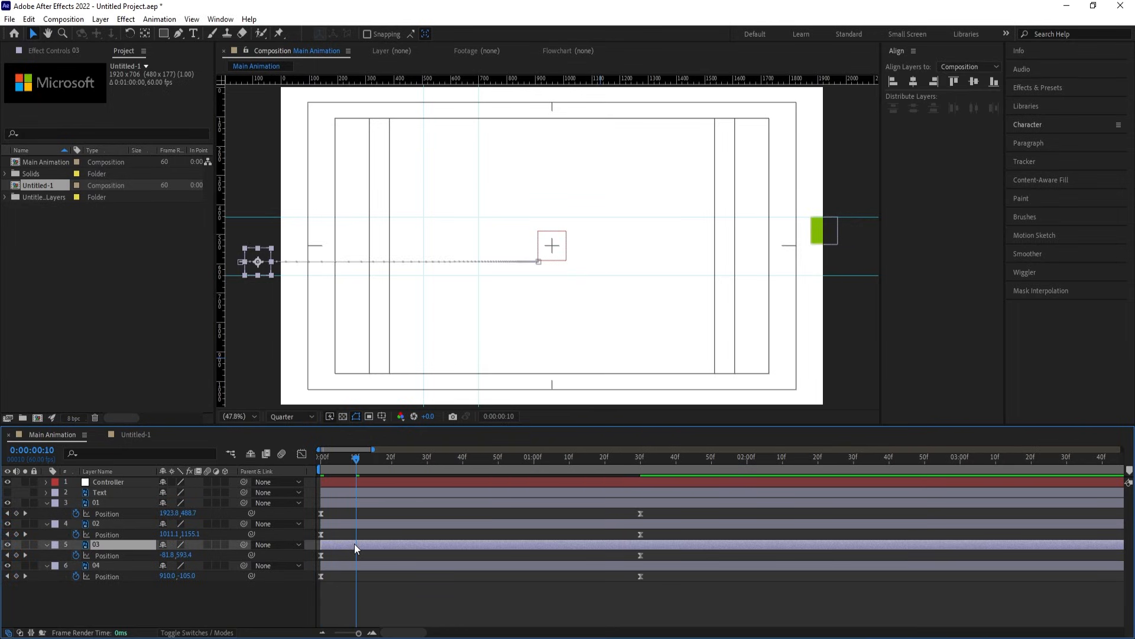
pyautogui.press('[')
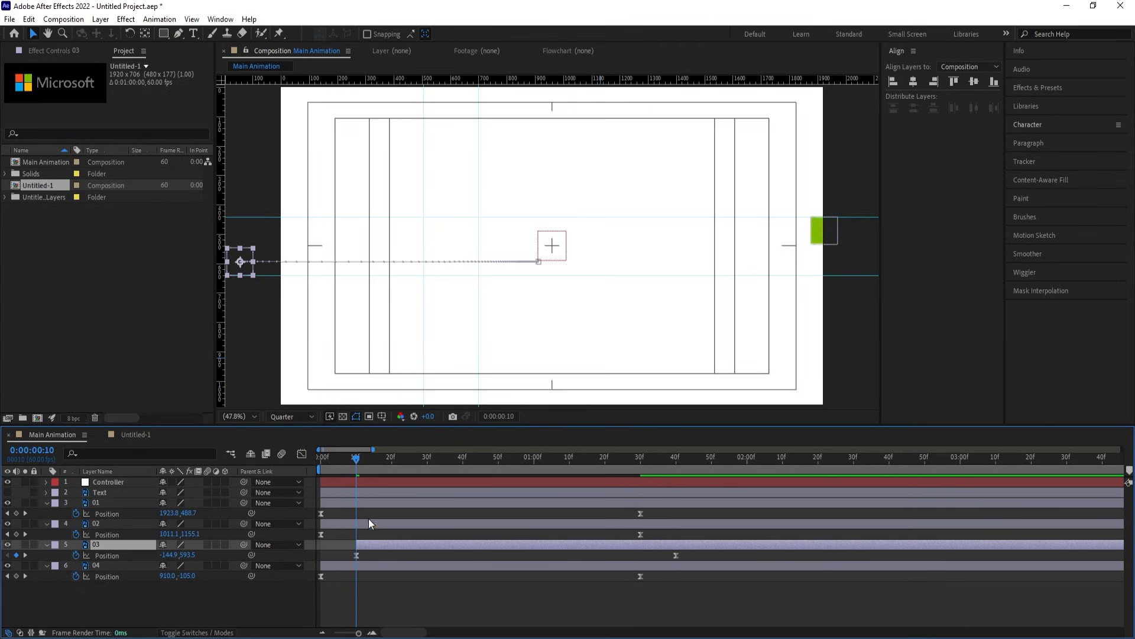
pyautogui.click(392, 460)
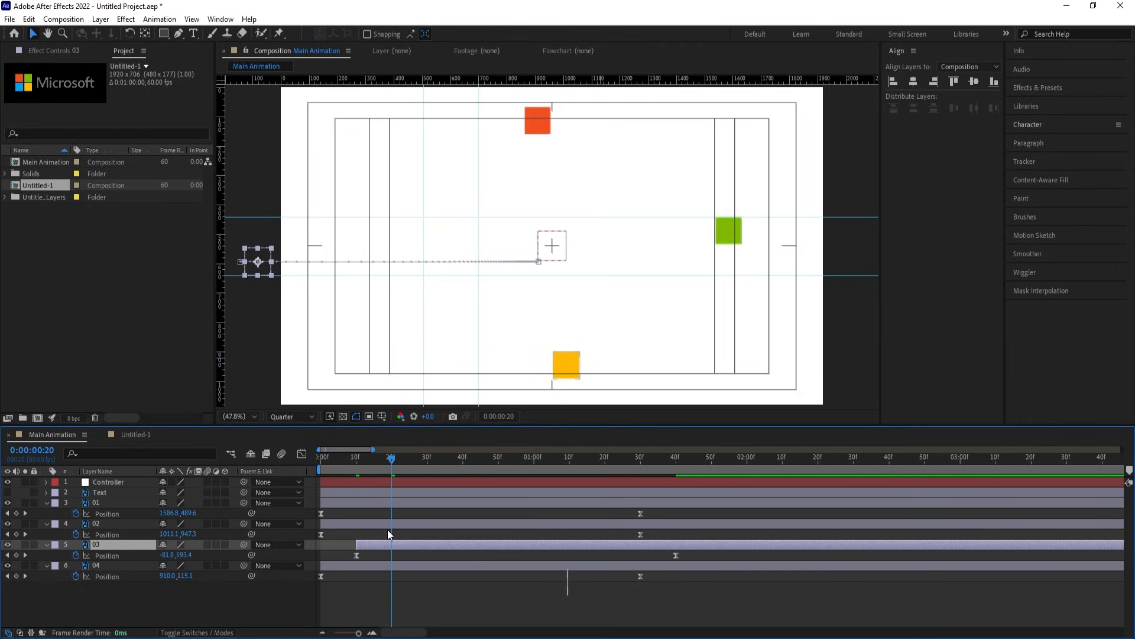
pyautogui.click(390, 524)
pyautogui.press('[')
pyautogui.click(428, 460)
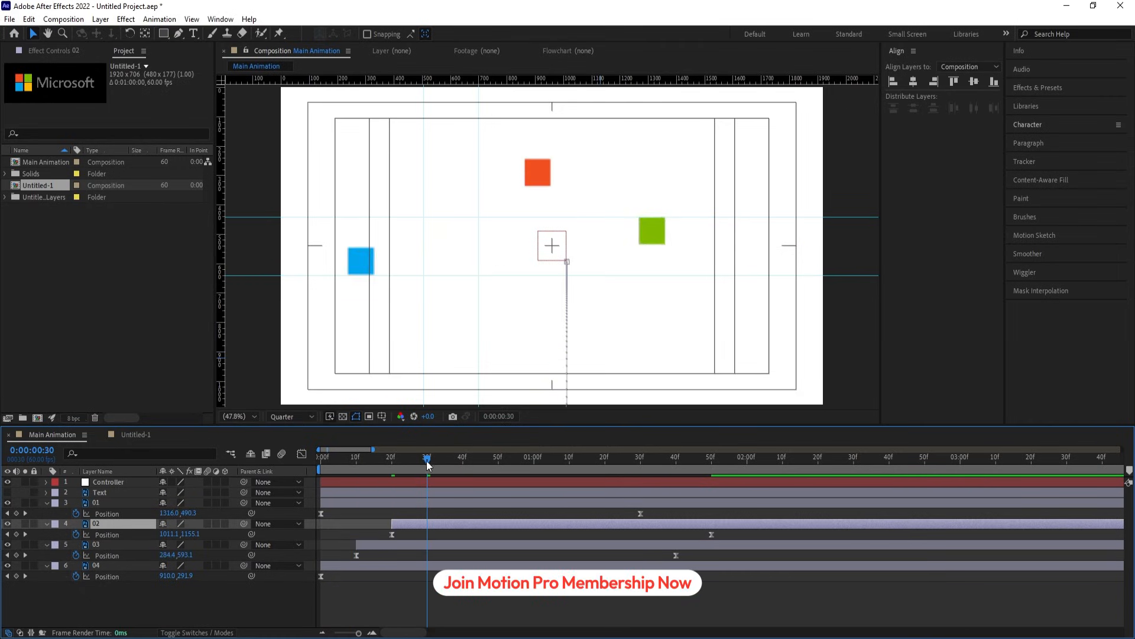
pyautogui.click(427, 503)
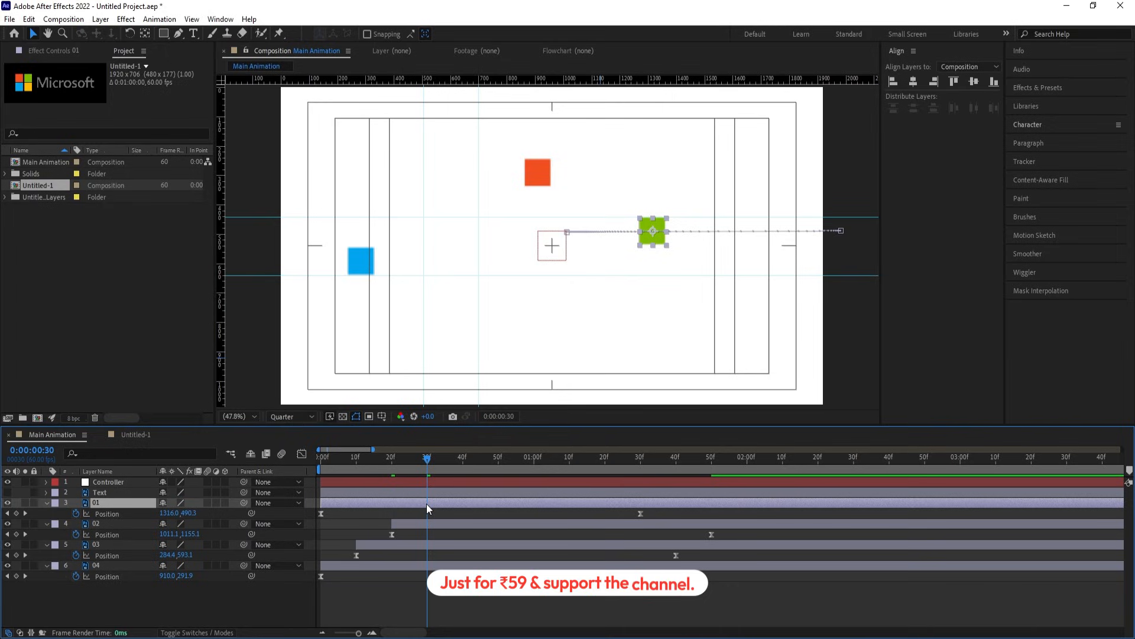
pyautogui.press('[')
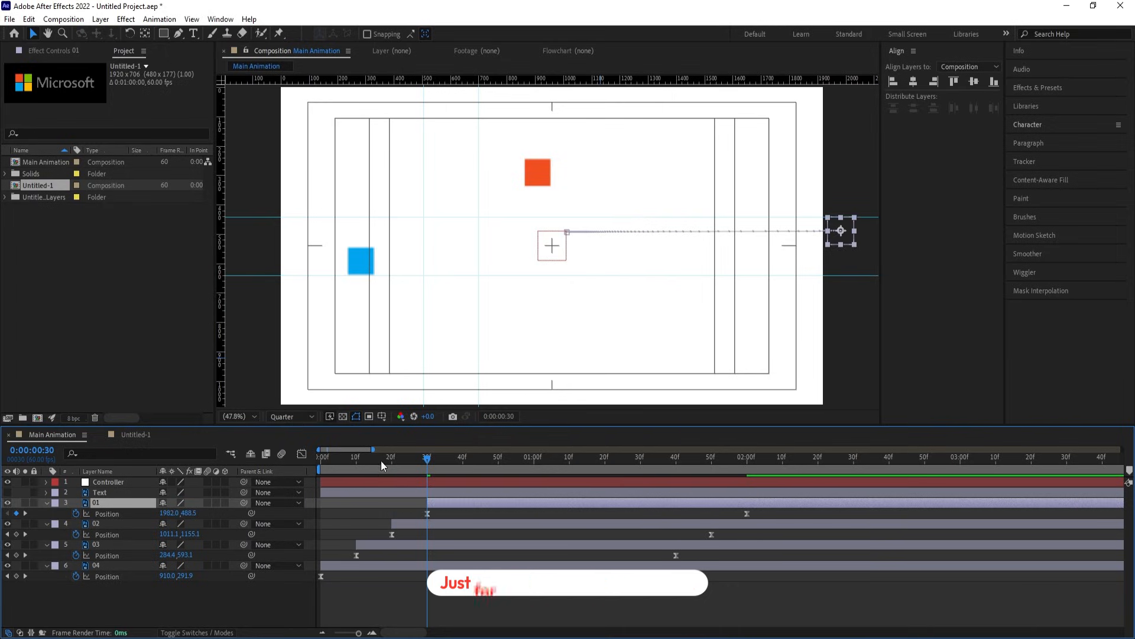
pyautogui.moveTo(381, 460); pyautogui.dragTo(297, 468)
pyautogui.press('space')
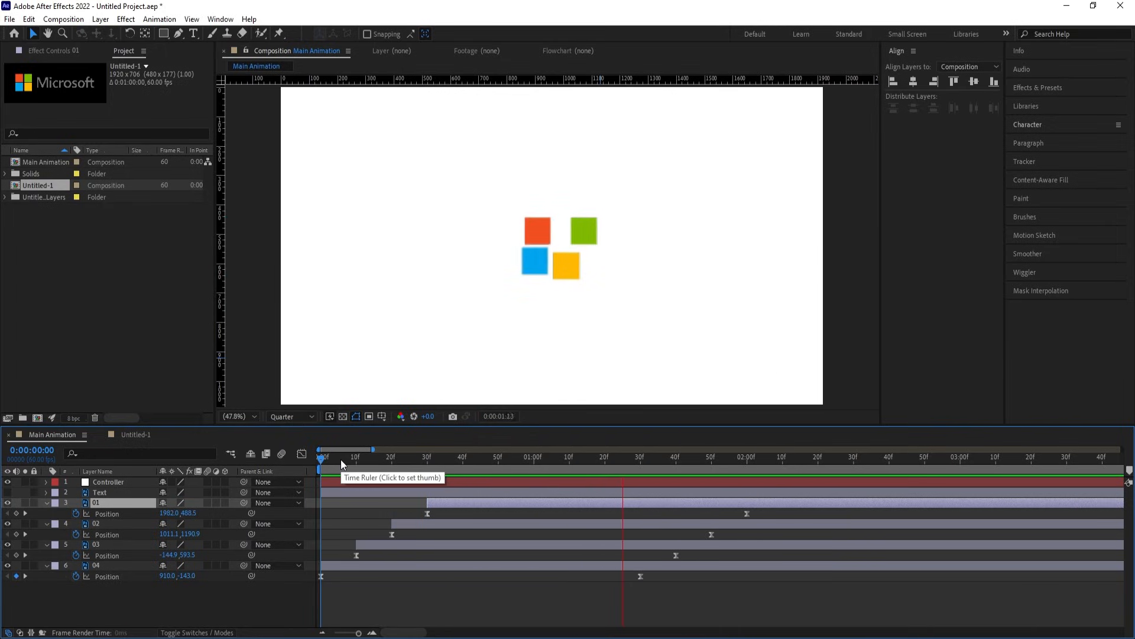
pyautogui.press('space')
pyautogui.press('-')
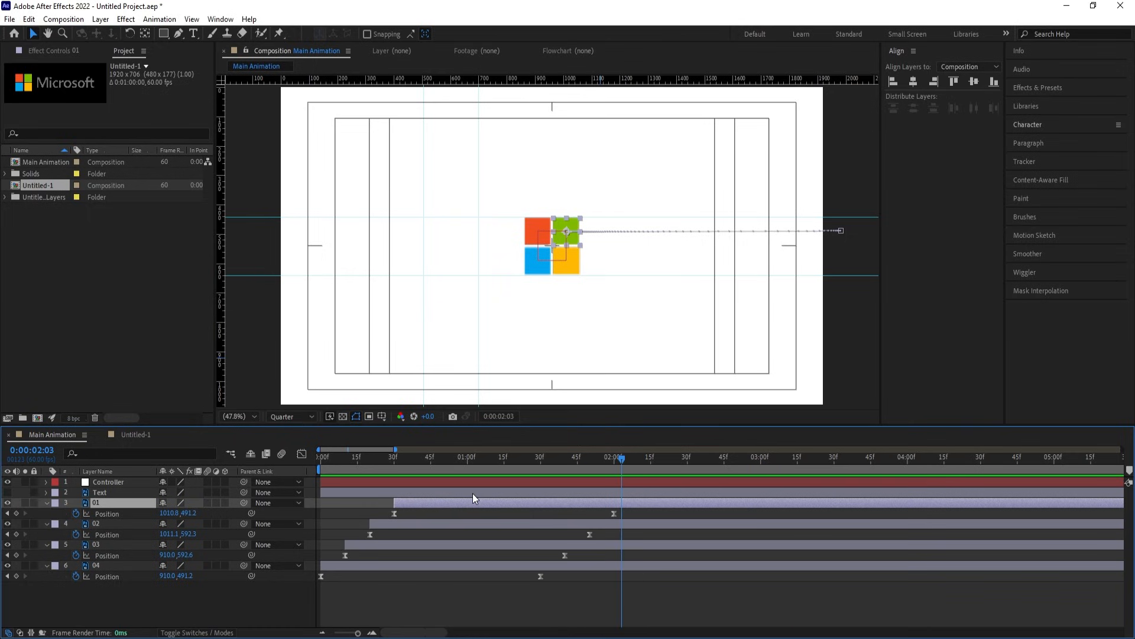
# Align the starts of layers 01 to 04 to 0:00:00:00 and preview the four squares flying in together
pyautogui.press('Home')
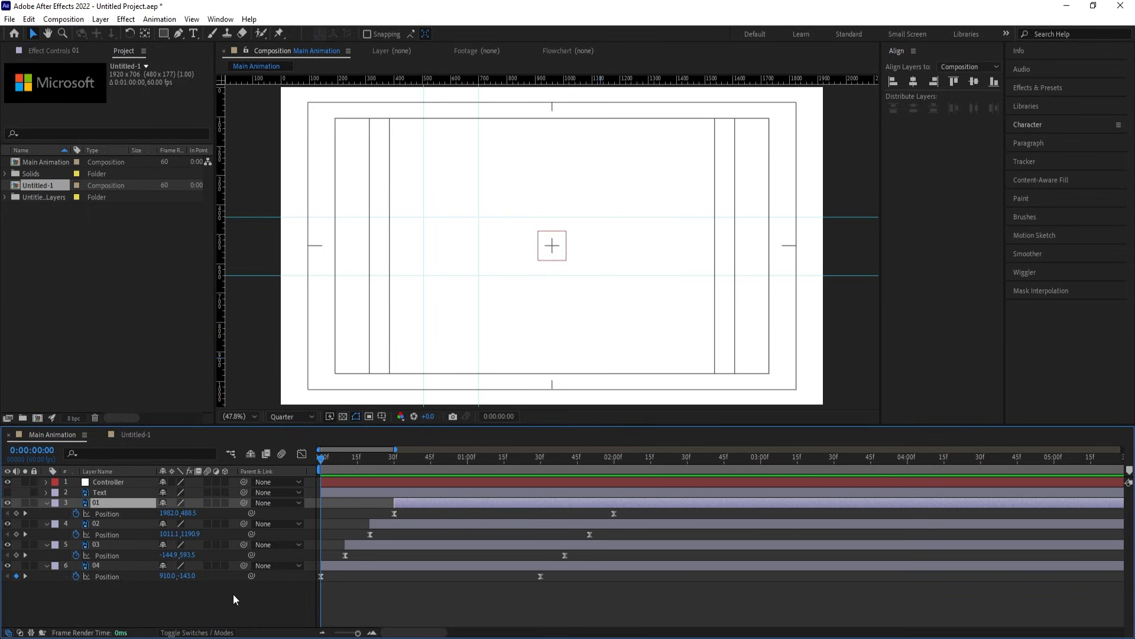
pyautogui.keyDown('shift'); pyautogui.click(101, 564); pyautogui.keyUp('shift')
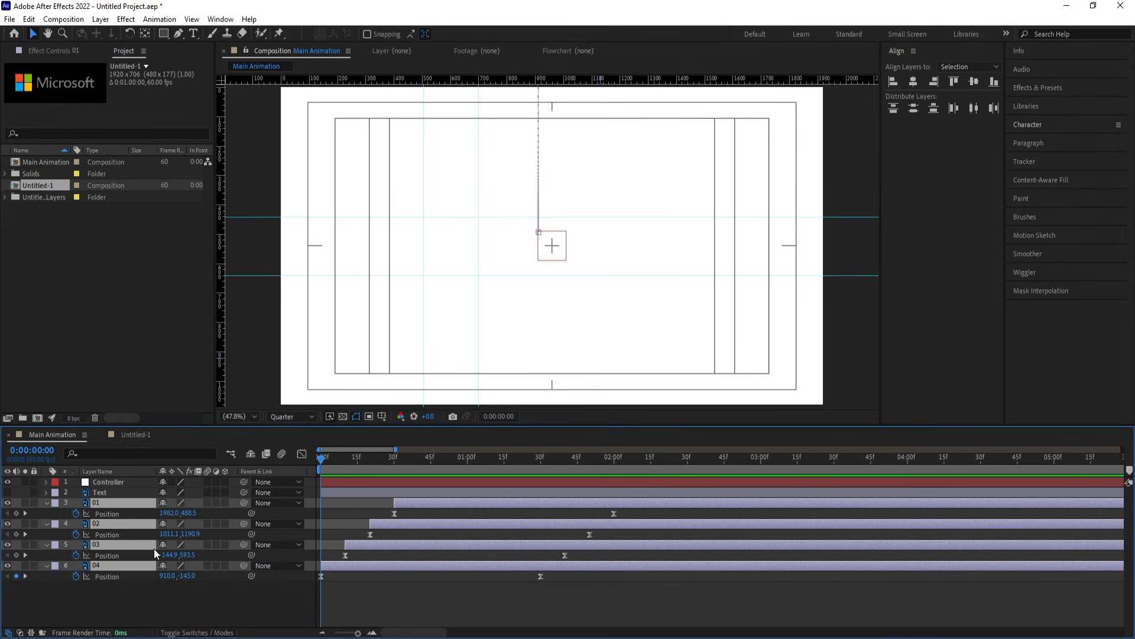
pyautogui.press('[')
pyautogui.press('-')
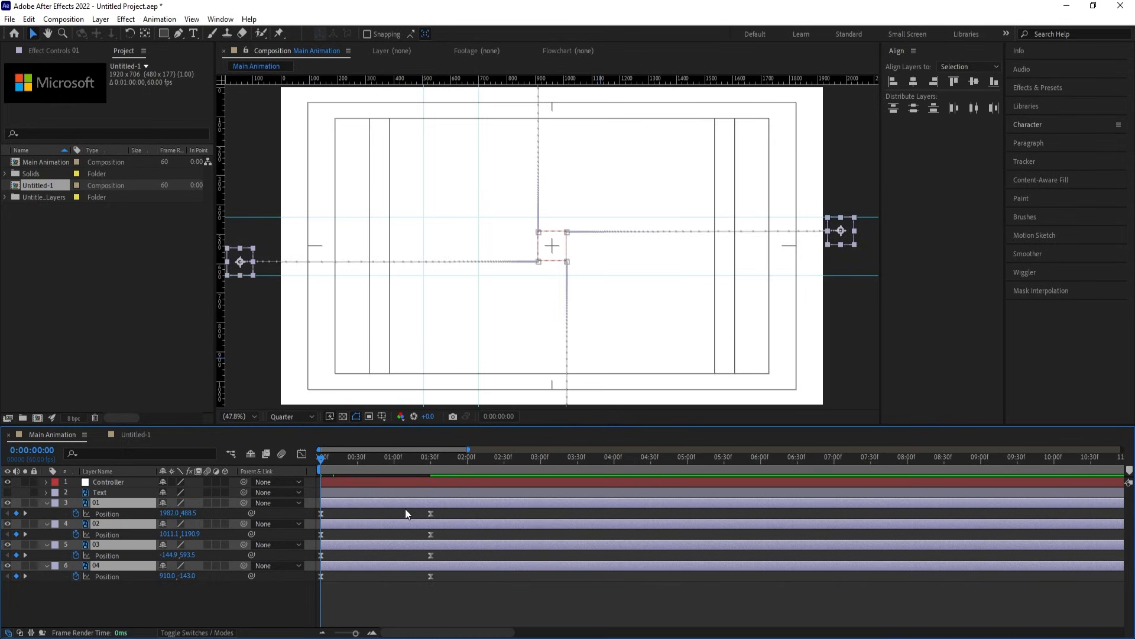
pyautogui.press('space')
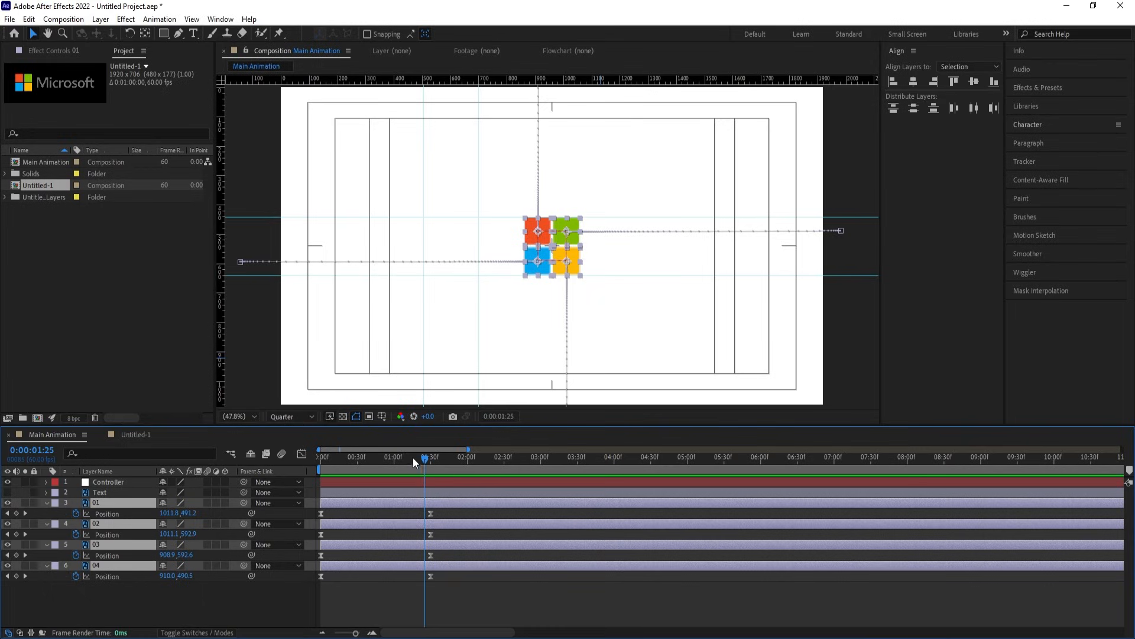
# Preview the fly-in and add a Rotation keyframe to the Controller null at 0:00:01:30
pyautogui.press('space')
pyautogui.press('space')
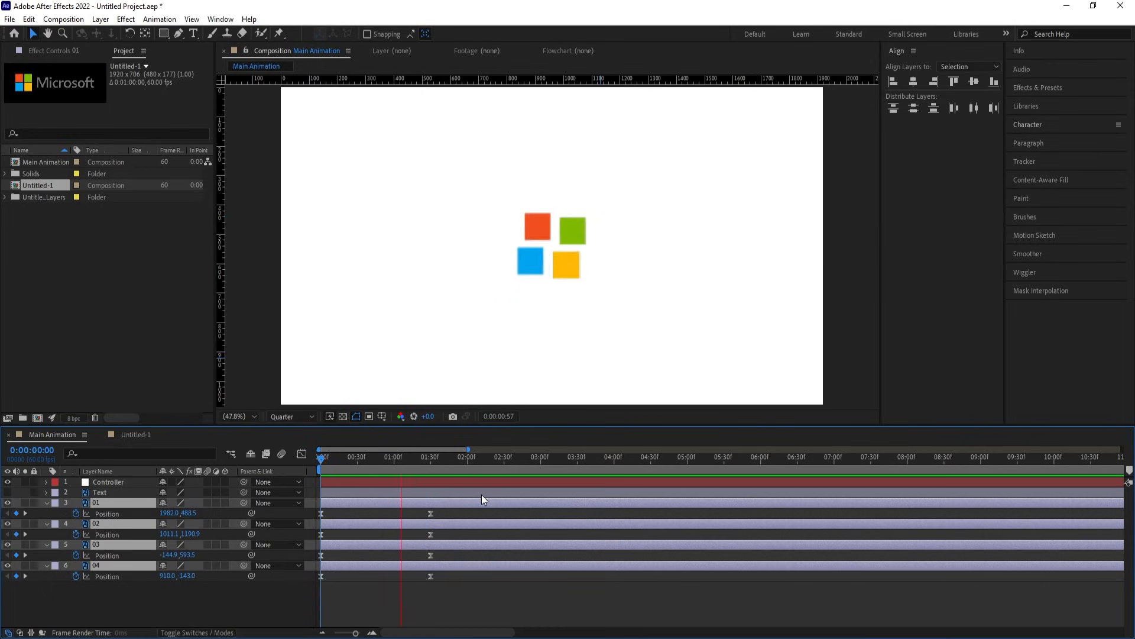
pyautogui.press('space')
pyautogui.moveTo(437, 462); pyautogui.dragTo(430, 460)
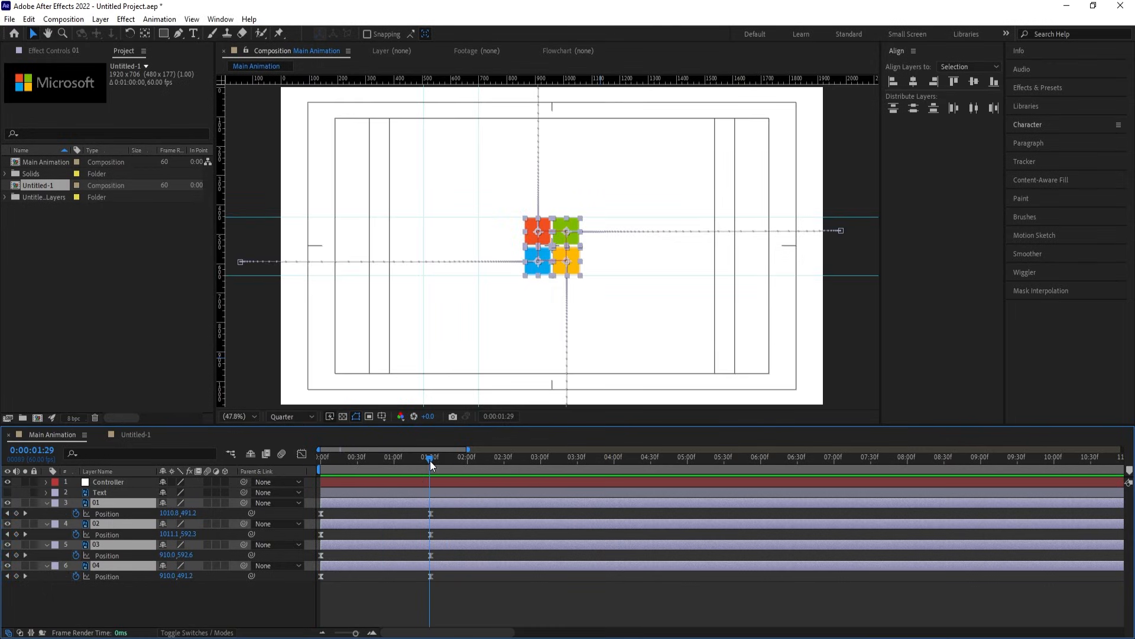
pyautogui.press('pagedown')
pyautogui.click(441, 592)
pyautogui.click(120, 485)
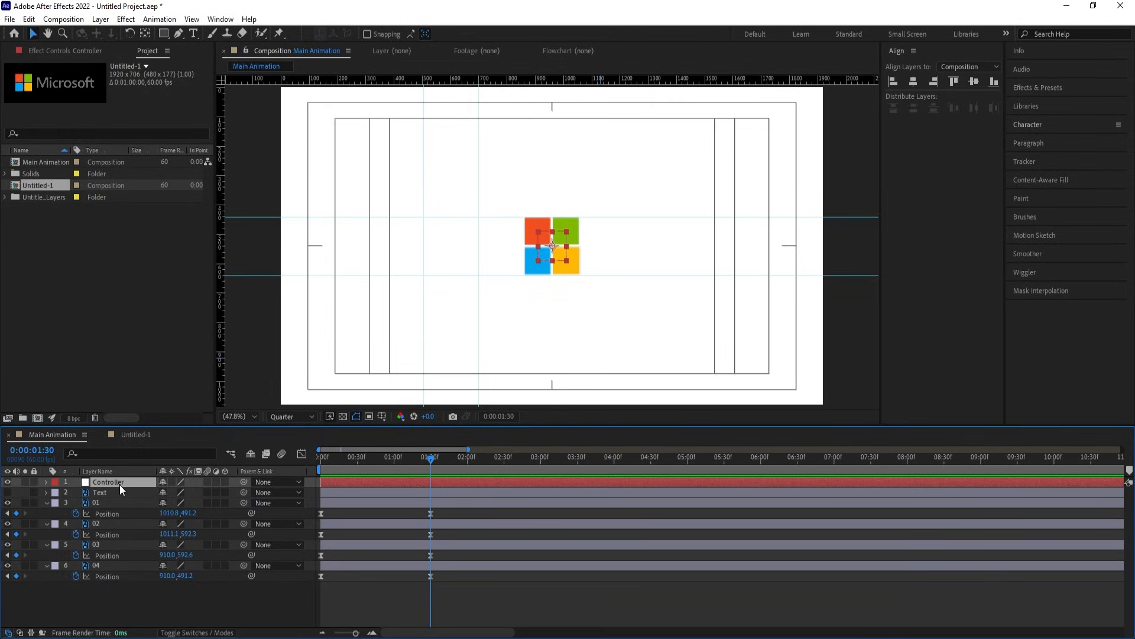
pyautogui.press('r')
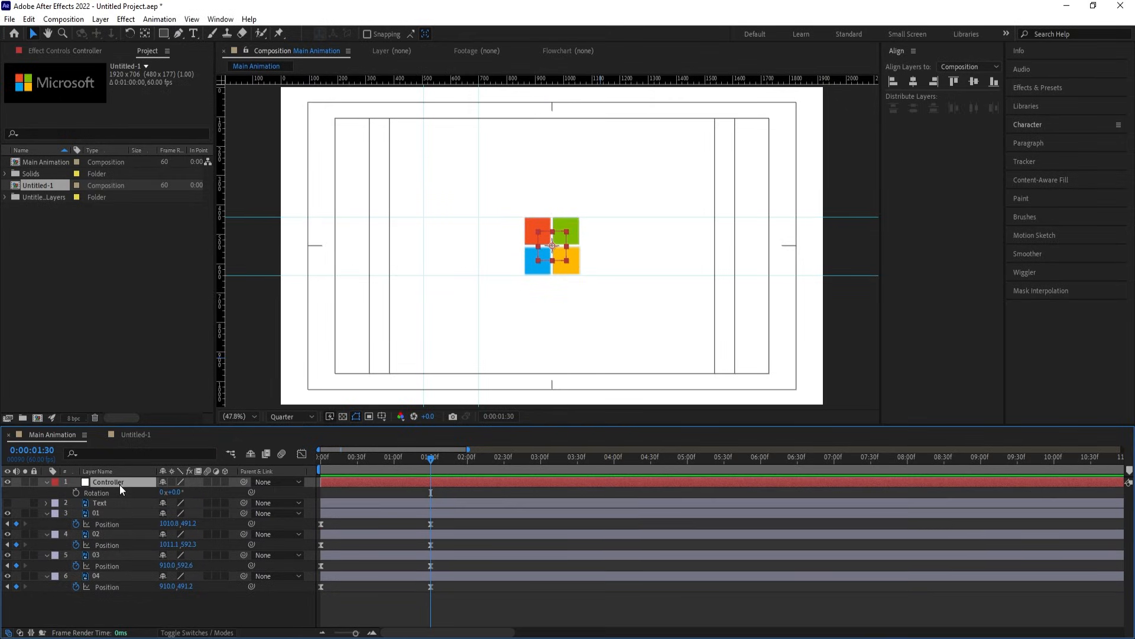
pyautogui.click(74, 493)
# Set the Controller's Rotation to one full revolution at 0:00:03:30
pyautogui.click(555, 461)
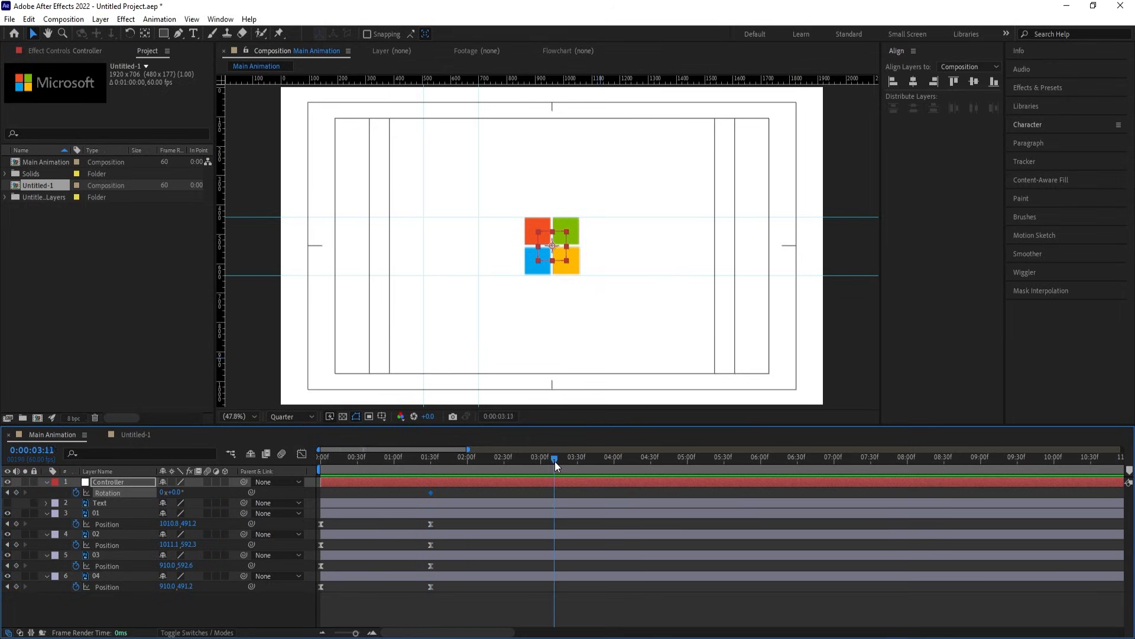
pyautogui.moveTo(554, 461); pyautogui.dragTo(577, 461)
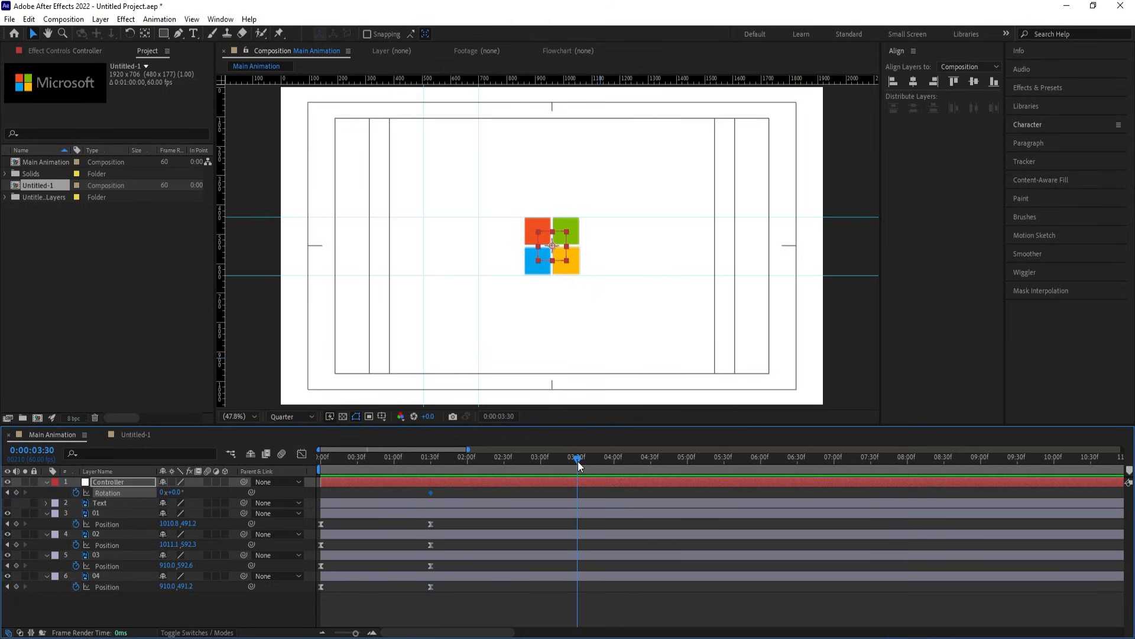
pyautogui.click(162, 494)
pyautogui.write('1')
pyautogui.press('Return')
# Ease the Controller's Rotation keyframes and extend the final keyframe's incoming influence on the speed graph
pyautogui.click(303, 455)
pyautogui.moveTo(569, 576); pyautogui.dragTo(415, 596)
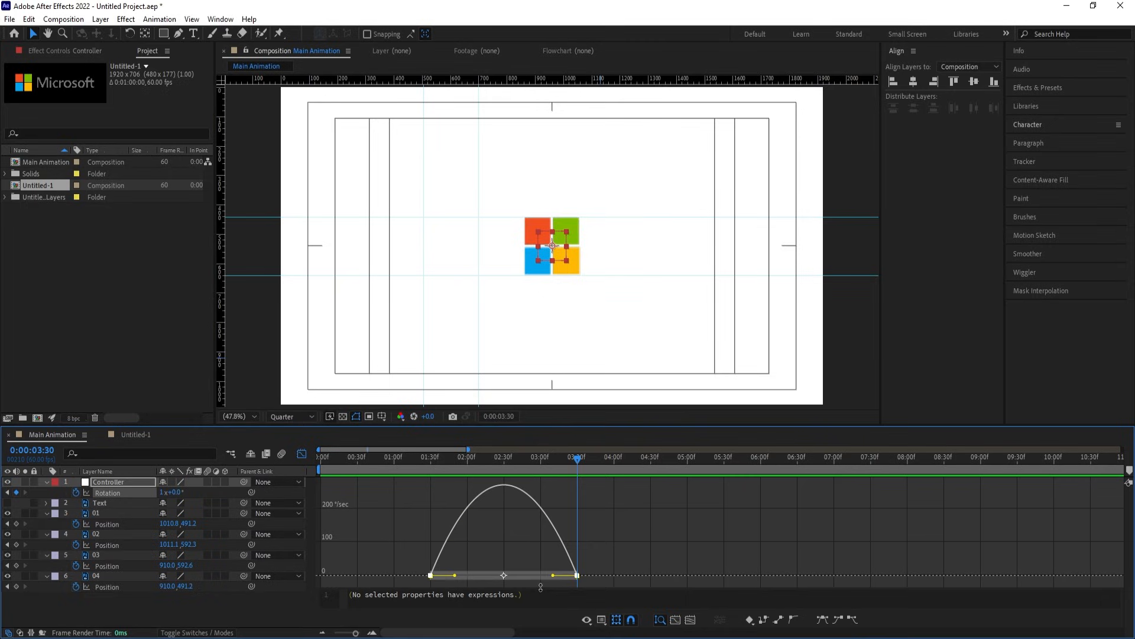
pyautogui.moveTo(553, 576); pyautogui.dragTo(481, 576)
pyautogui.click(301, 453)
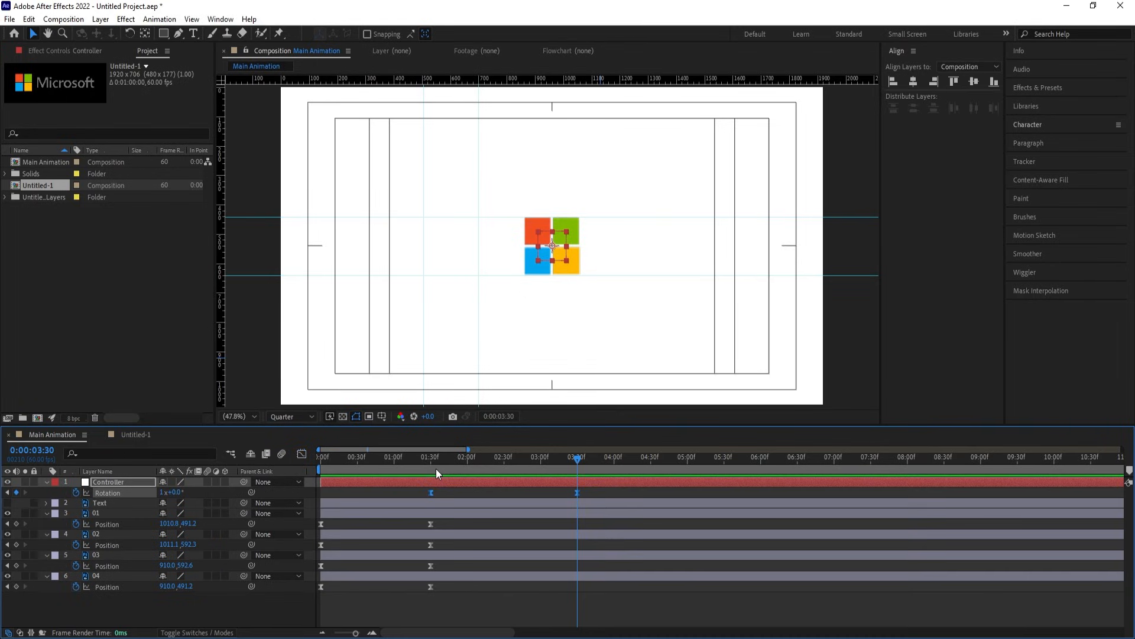
# Preview the squares' fly-in and the Controller's rotation
pyautogui.click(427, 466)
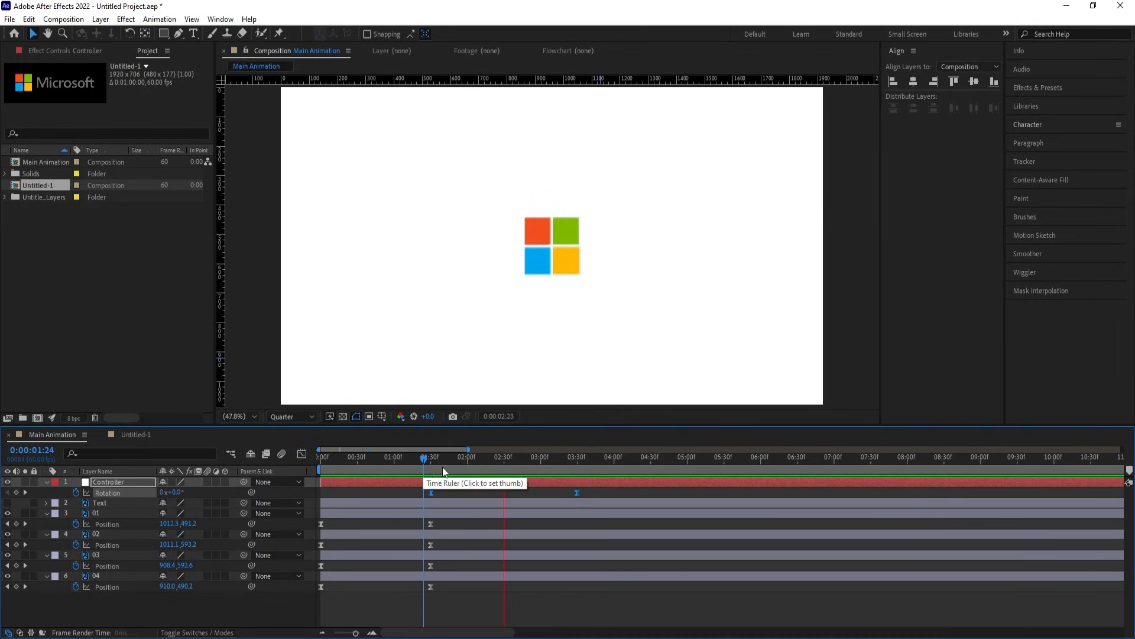
pyautogui.click(449, 465)
pyautogui.moveTo(449, 465); pyautogui.dragTo(381, 465)
pyautogui.press('space')
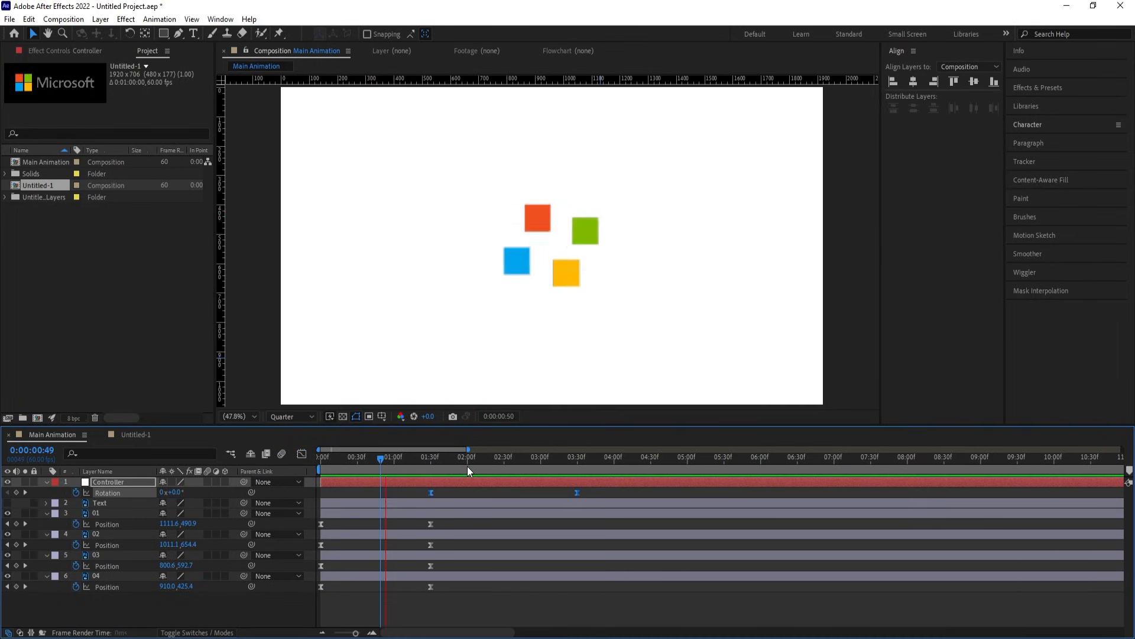
pyautogui.press('space')
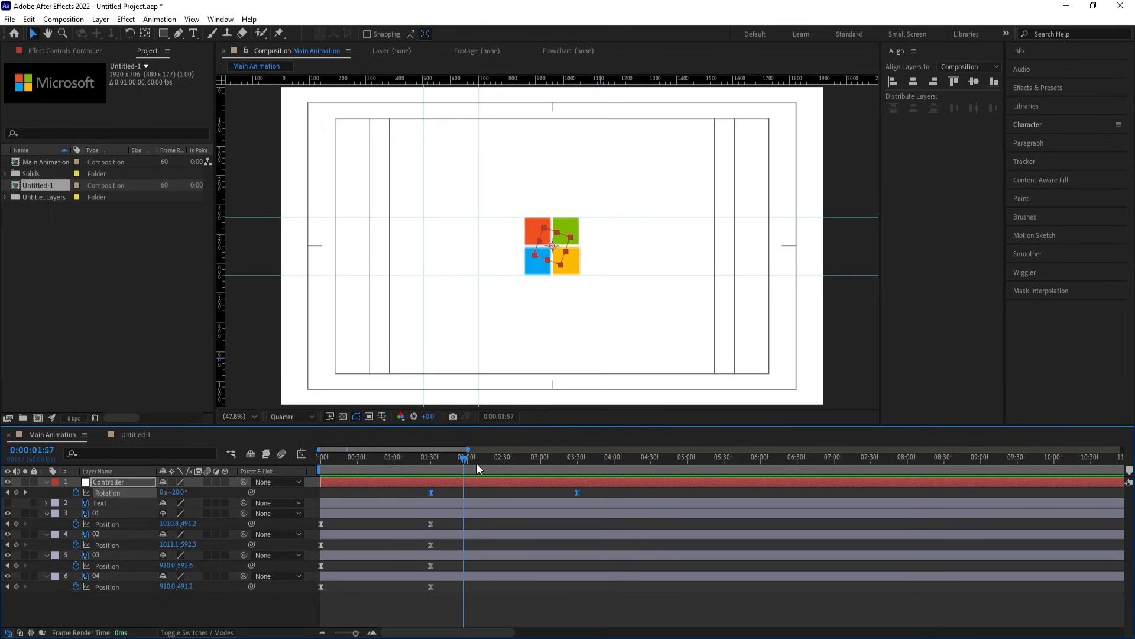
# At frame 0, parent layers 01 to 04 to the Controller null and preview the rotating logo
pyautogui.moveTo(476, 463); pyautogui.dragTo(299, 455)
pyautogui.click(97, 512)
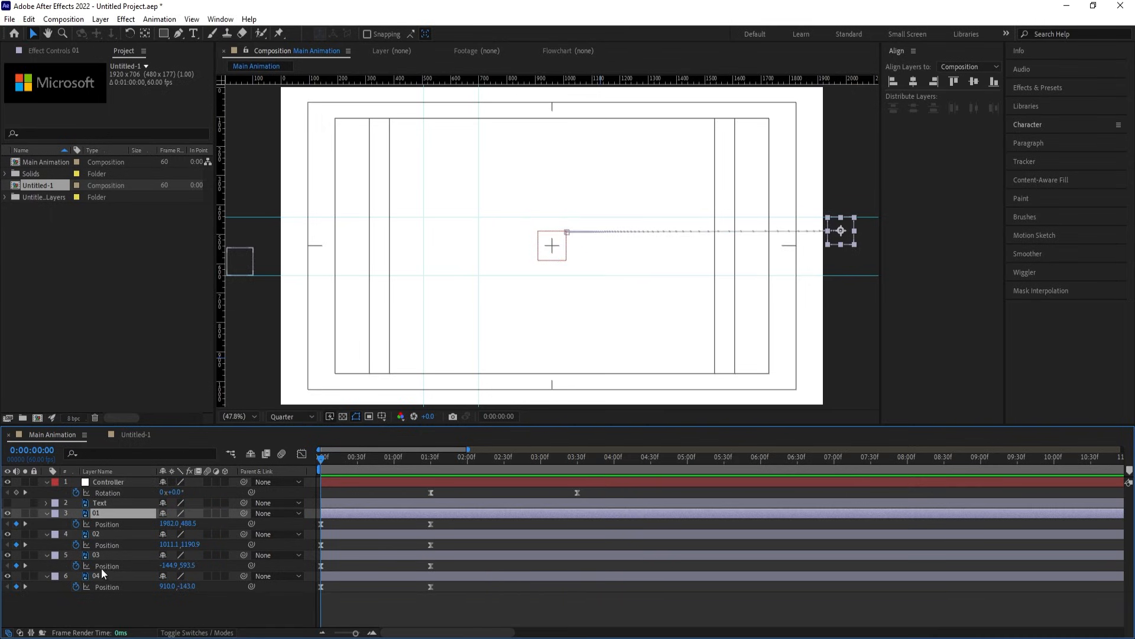
pyautogui.keyDown('shift'); pyautogui.click(102, 571); pyautogui.keyUp('shift')
pyautogui.moveTo(242, 511); pyautogui.dragTo(120, 483)
pyautogui.click(121, 484)
pyautogui.press('space')
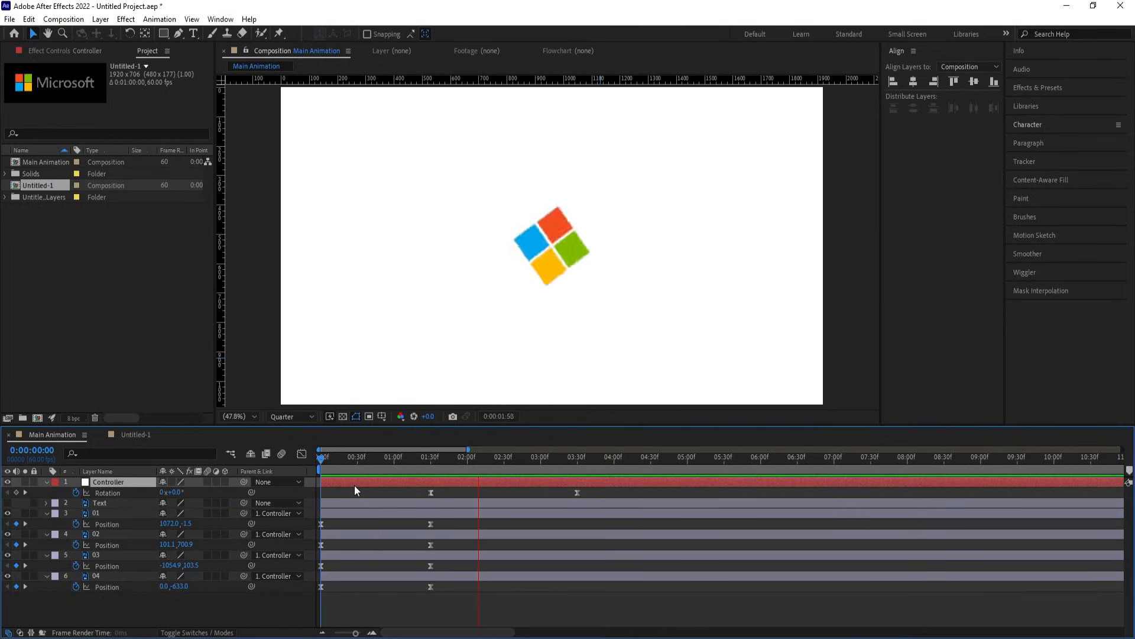
# Add Position keyframes to layers 01 to 04 at 0:00:03:30, and slide all four about 357 px left at 0:00:05:00
pyautogui.click(577, 459)
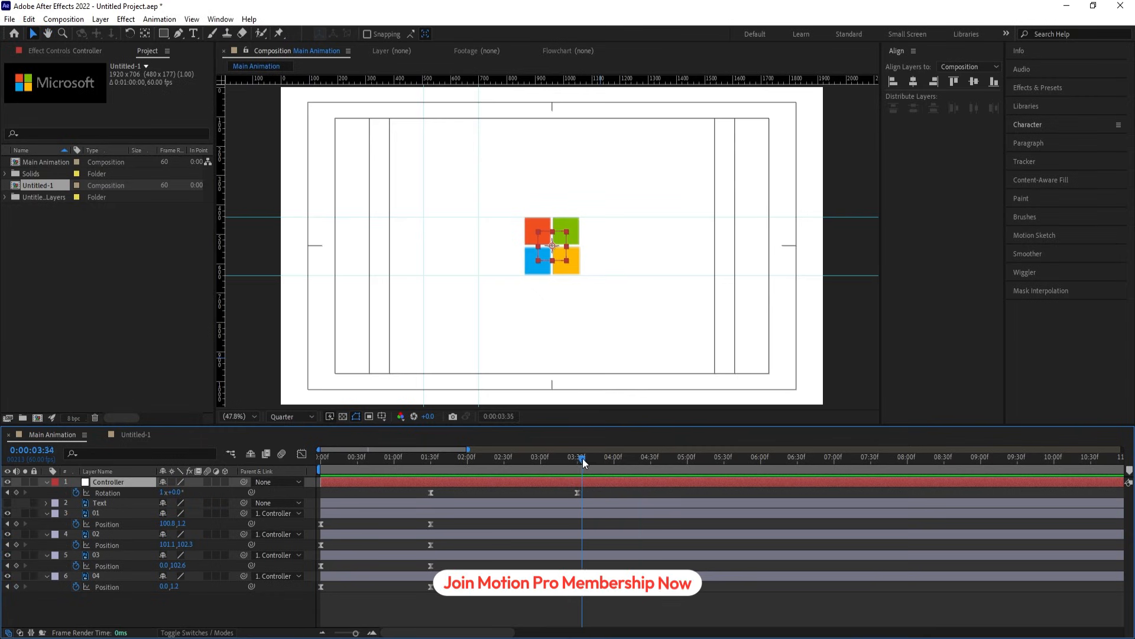
pyautogui.click(579, 459)
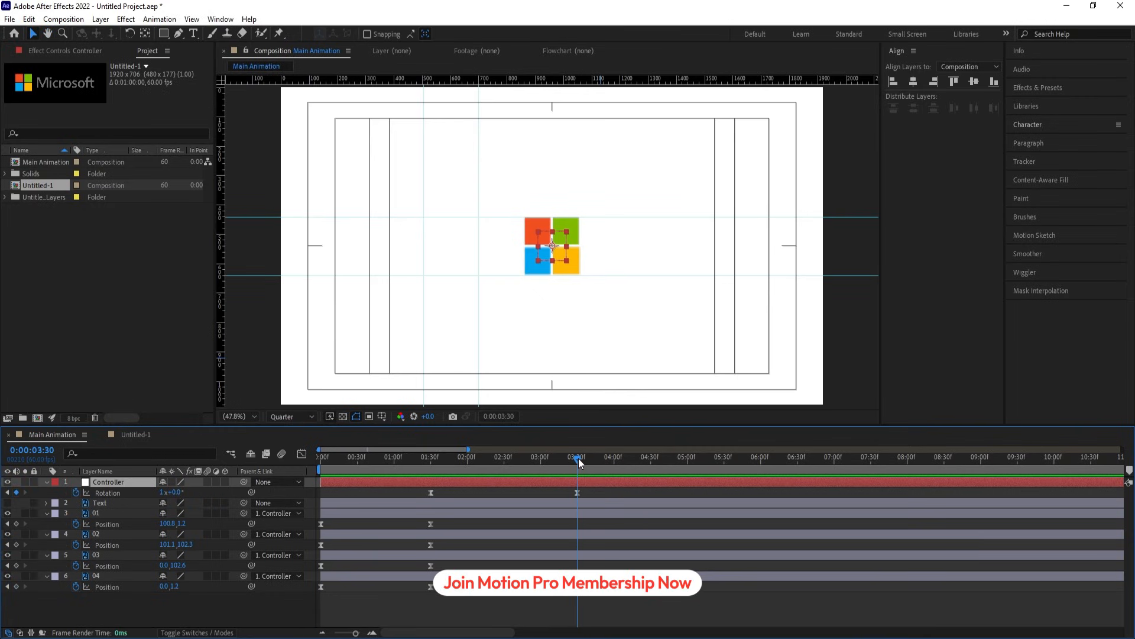
pyautogui.click(96, 513)
pyautogui.keyDown('shift'); pyautogui.click(105, 577); pyautogui.keyUp('shift')
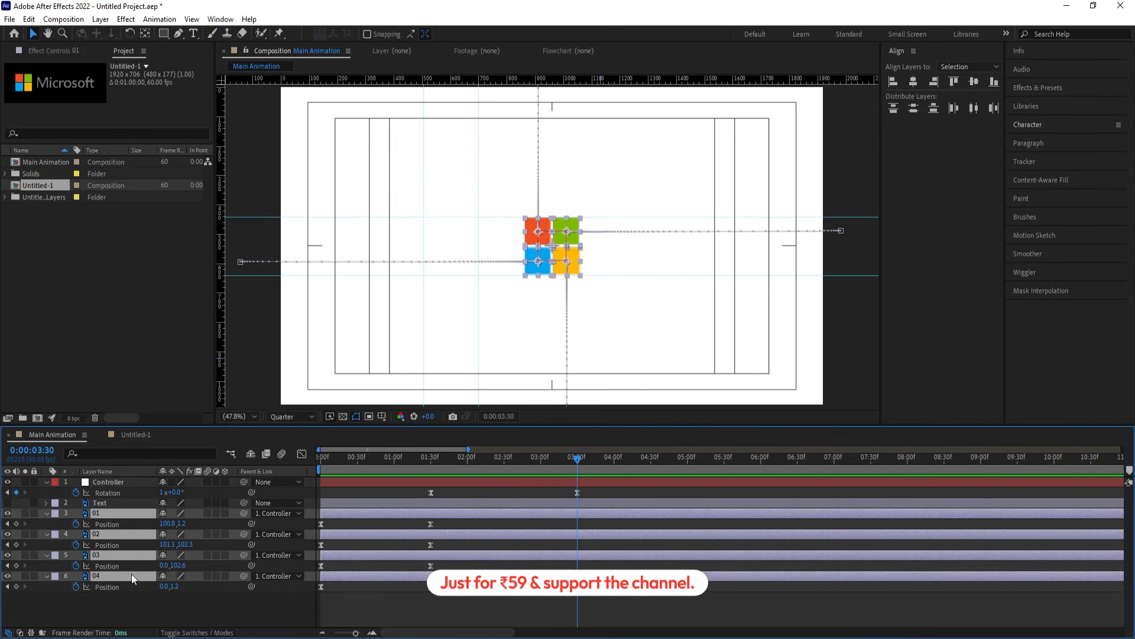
pyautogui.click(16, 523)
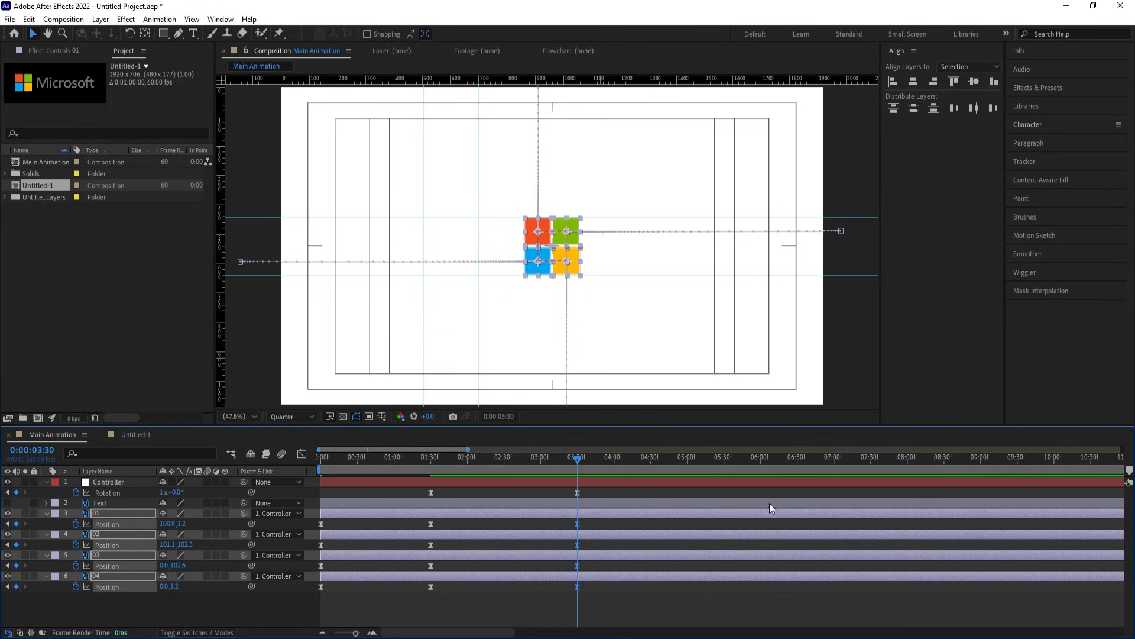
pyautogui.moveTo(636, 455); pyautogui.dragTo(687, 466)
pyautogui.moveTo(168, 523); pyautogui.dragTo(125, 522)
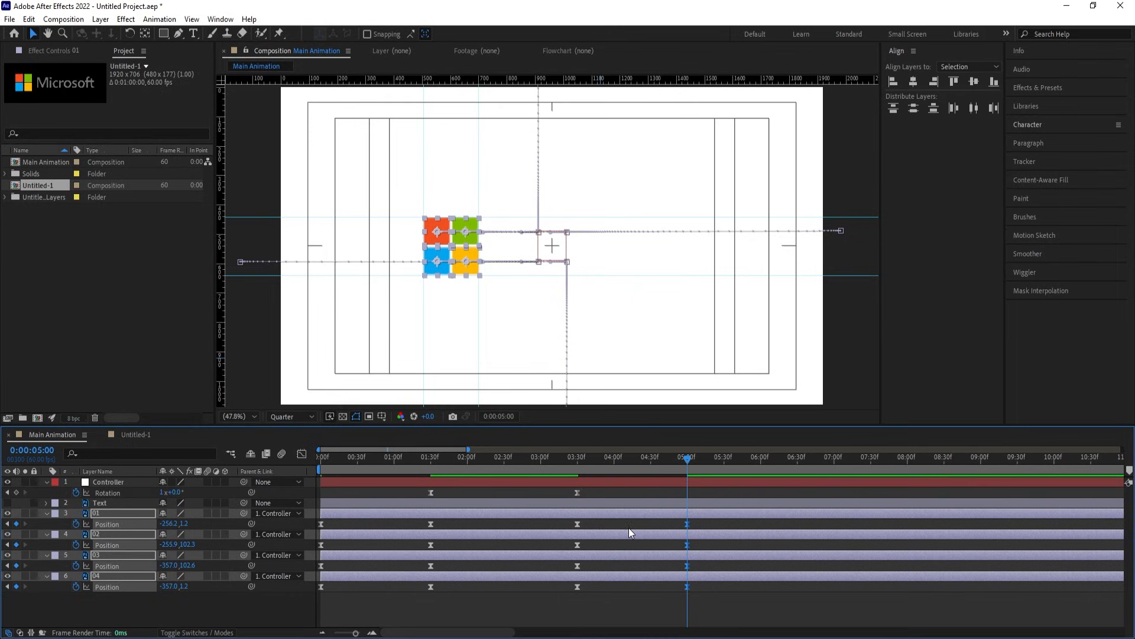
# Lengthen the ease handles of the last two Position keyframes of layers 01 to 04 on the speed graph, and preview from frame 0
pyautogui.moveTo(569, 523); pyautogui.dragTo(709, 594)
pyautogui.click(302, 454)
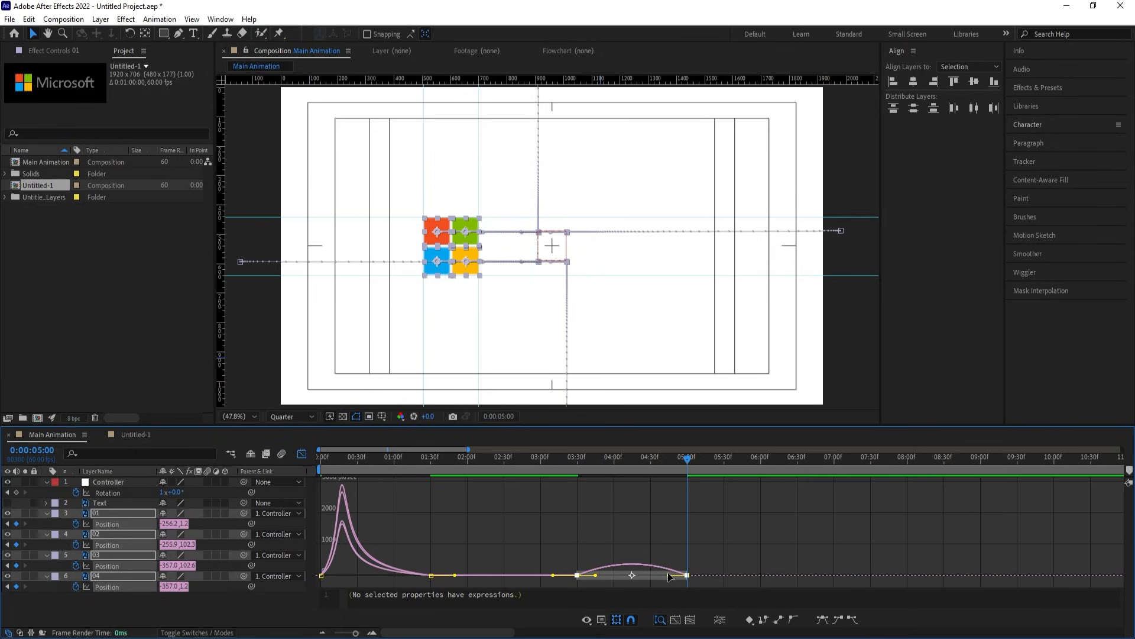
pyautogui.moveTo(668, 573); pyautogui.dragTo(625, 574)
pyautogui.moveTo(544, 456); pyautogui.dragTo(233, 474)
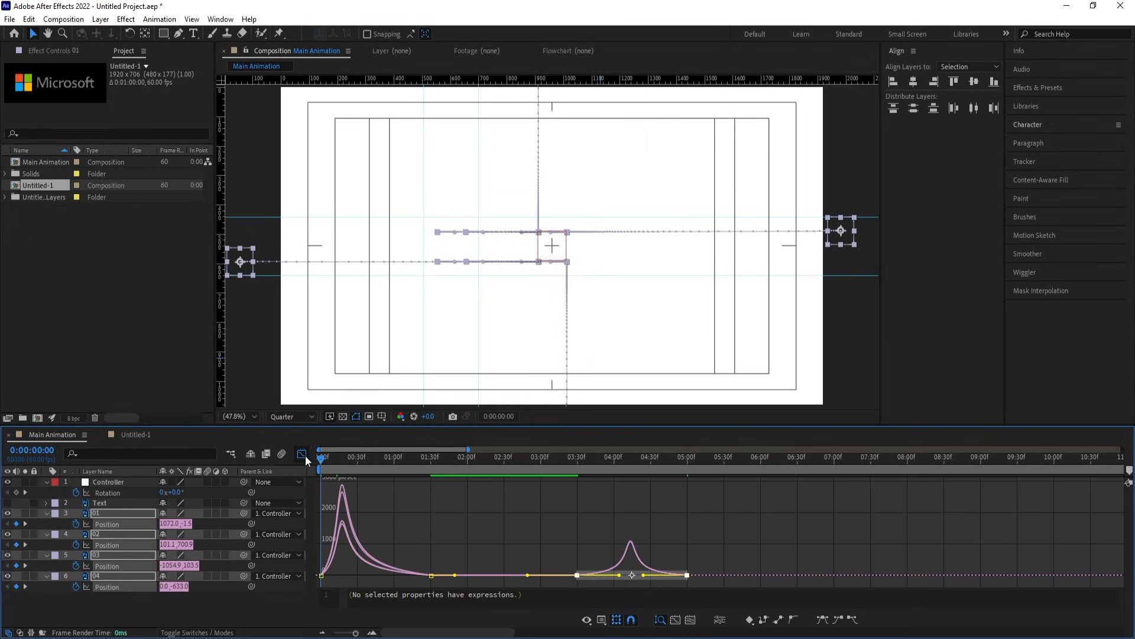
pyautogui.click(303, 454)
pyautogui.press('space')
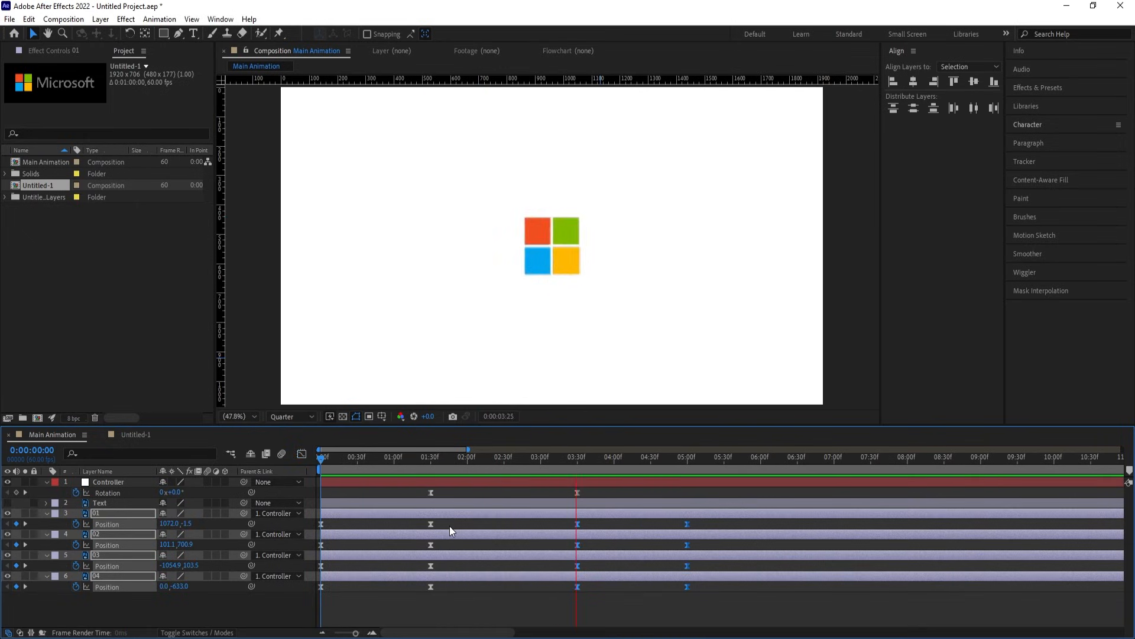
pyautogui.press('space')
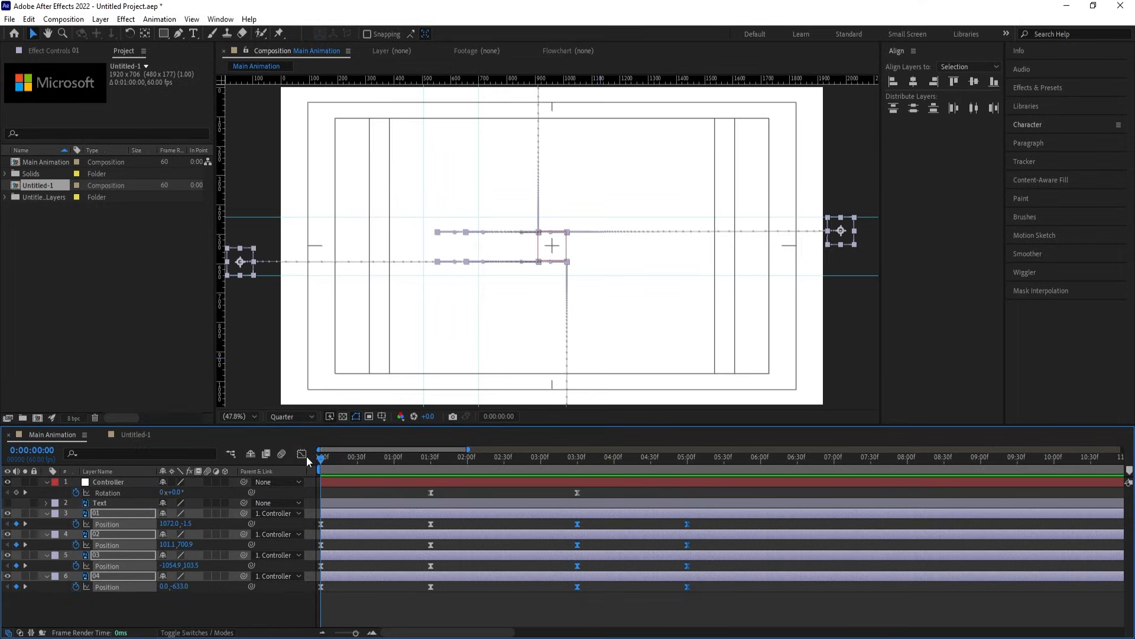
# Shift layer 02 so that it starts at frame 10
pyautogui.click(360, 618)
pyautogui.press('=')
pyautogui.press('=')
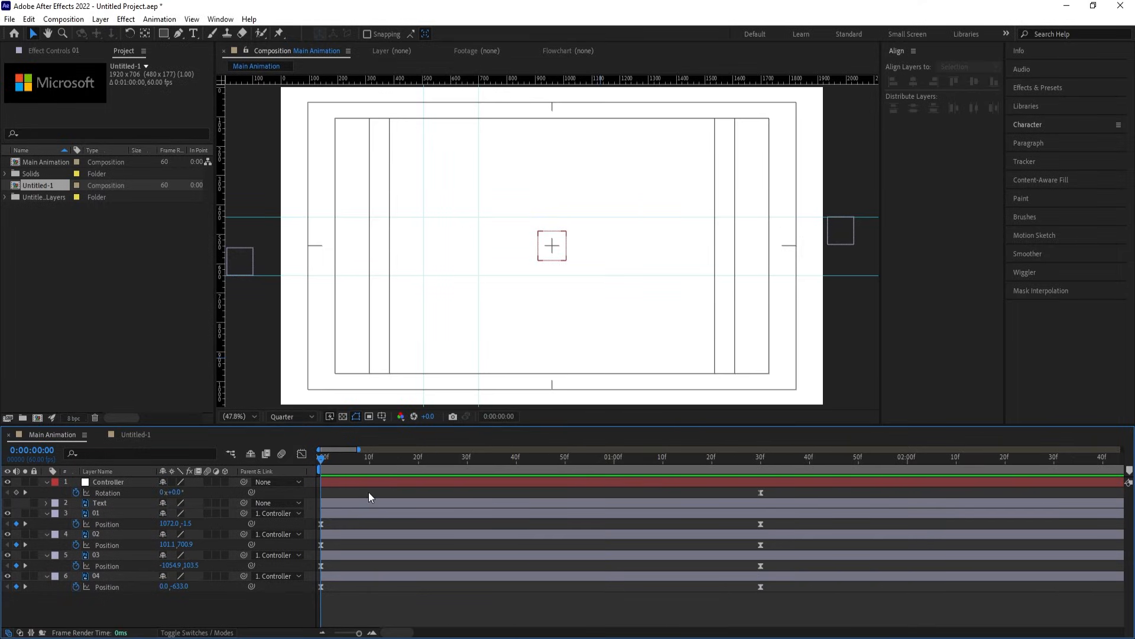
pyautogui.click(370, 460)
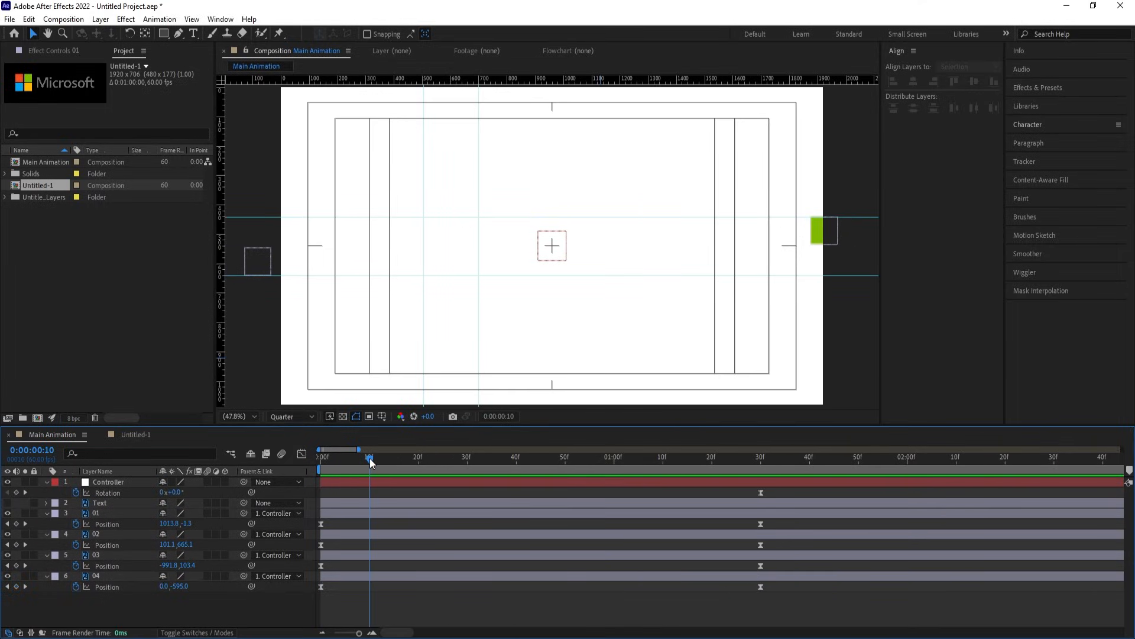
pyautogui.click(345, 555)
pyautogui.click(362, 535)
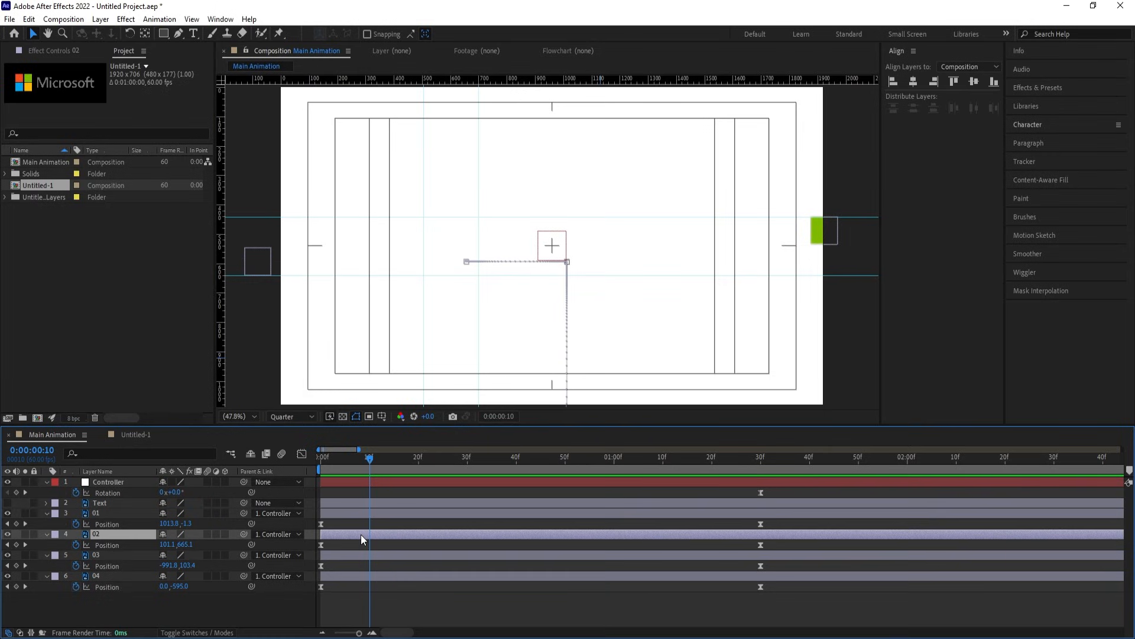
pyautogui.press('[')
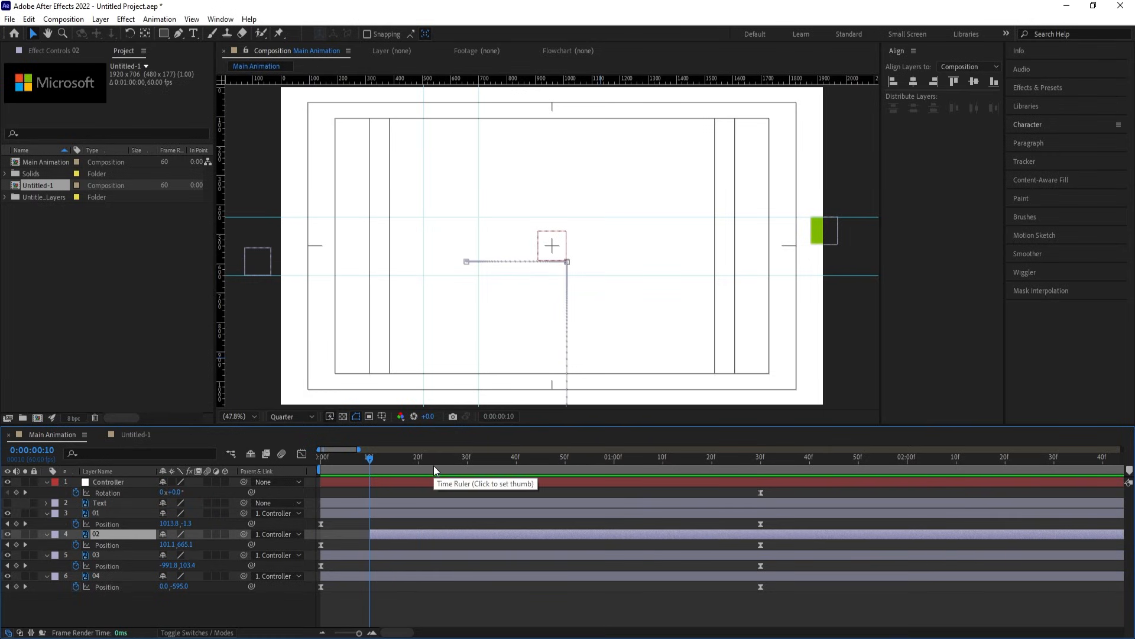
# Shift the start of layer 03 to frame 20 and layer 04 to frame 30, and preview the staggered animation
pyautogui.click(417, 462)
pyautogui.click(402, 559)
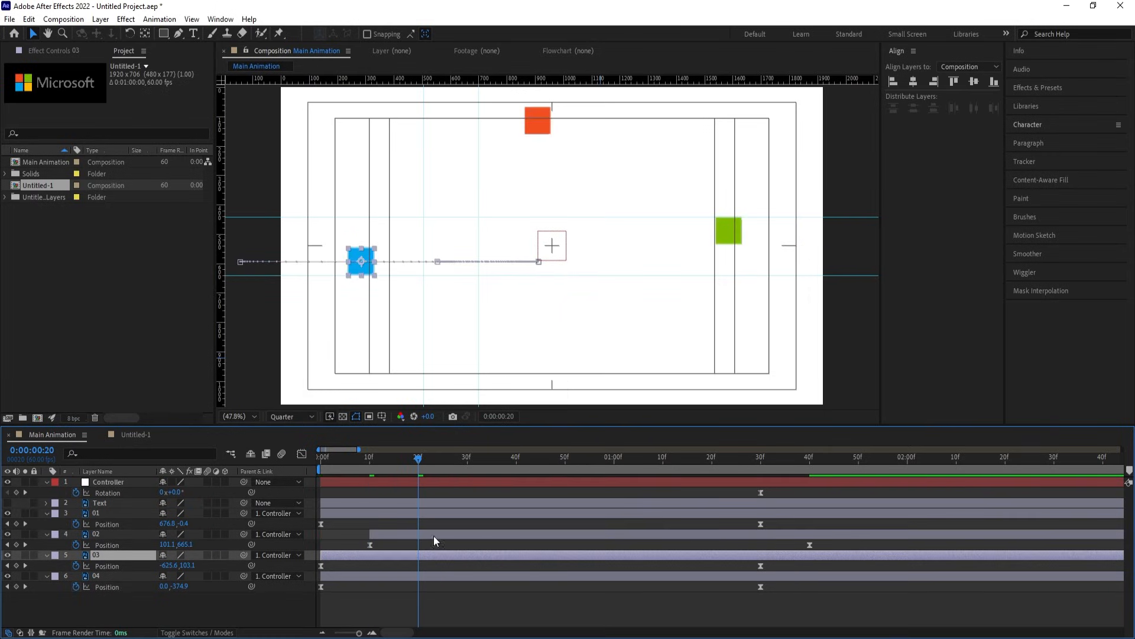
pyautogui.press('[')
pyautogui.click(466, 459)
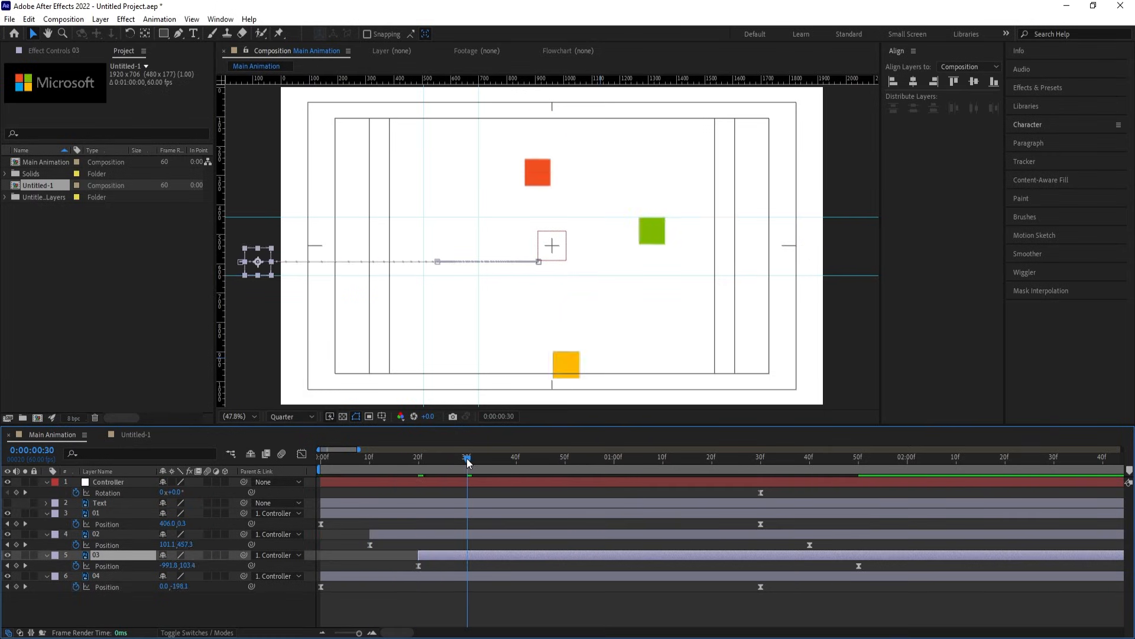
pyautogui.click(438, 576)
pyautogui.press('[')
pyautogui.press('-')
pyautogui.press('-')
pyautogui.press('-')
pyautogui.press('space')
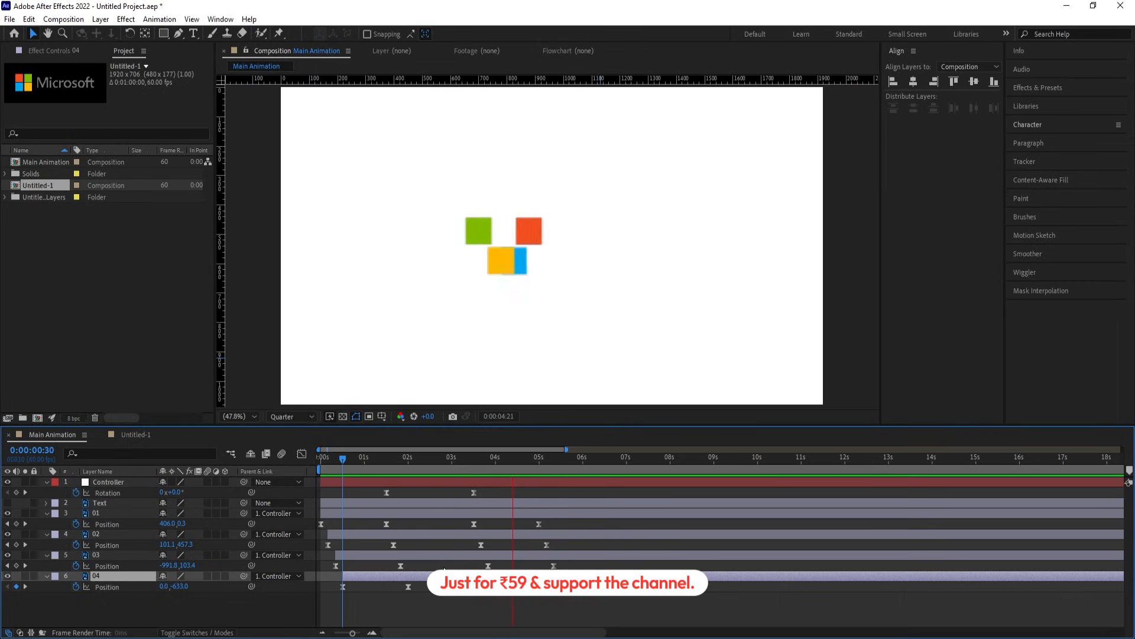
pyautogui.press('space')
# Make the Text layer visible, preview it with the squares' slide, and set the current time to 0:00:03:30
pyautogui.moveTo(480, 458)
pyautogui.mouseDown()
pyautogui.moveTo(497, 458)
pyautogui.moveTo(470, 451)
pyautogui.moveTo(506, 456)
pyautogui.moveTo(476, 461)
pyautogui.mouseUp()
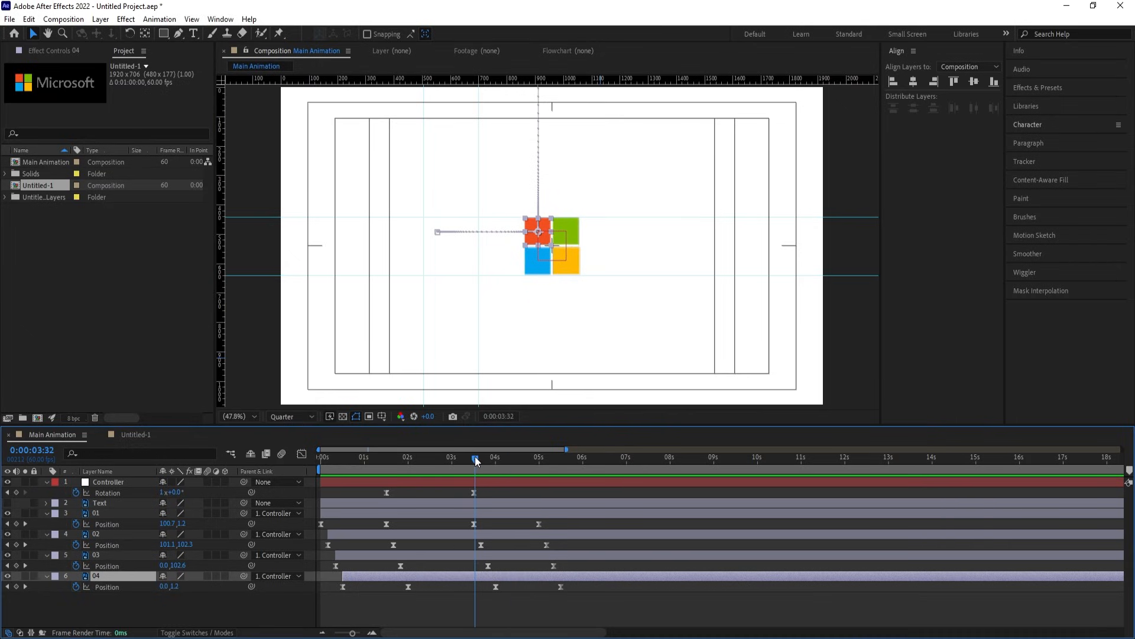
pyautogui.click(114, 504)
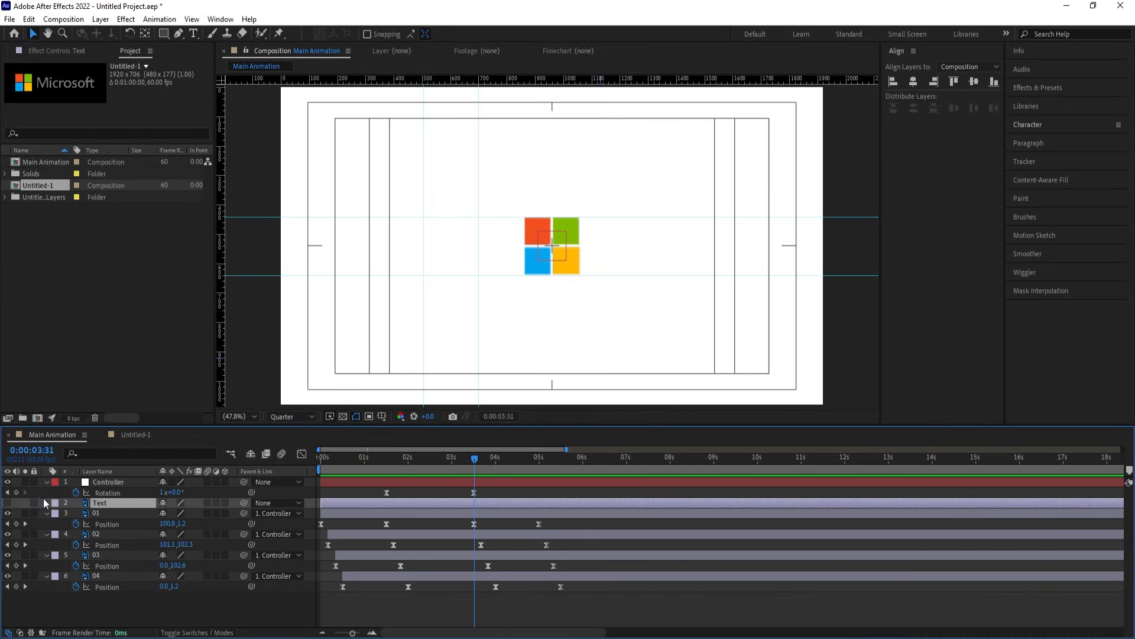
pyautogui.click(8, 503)
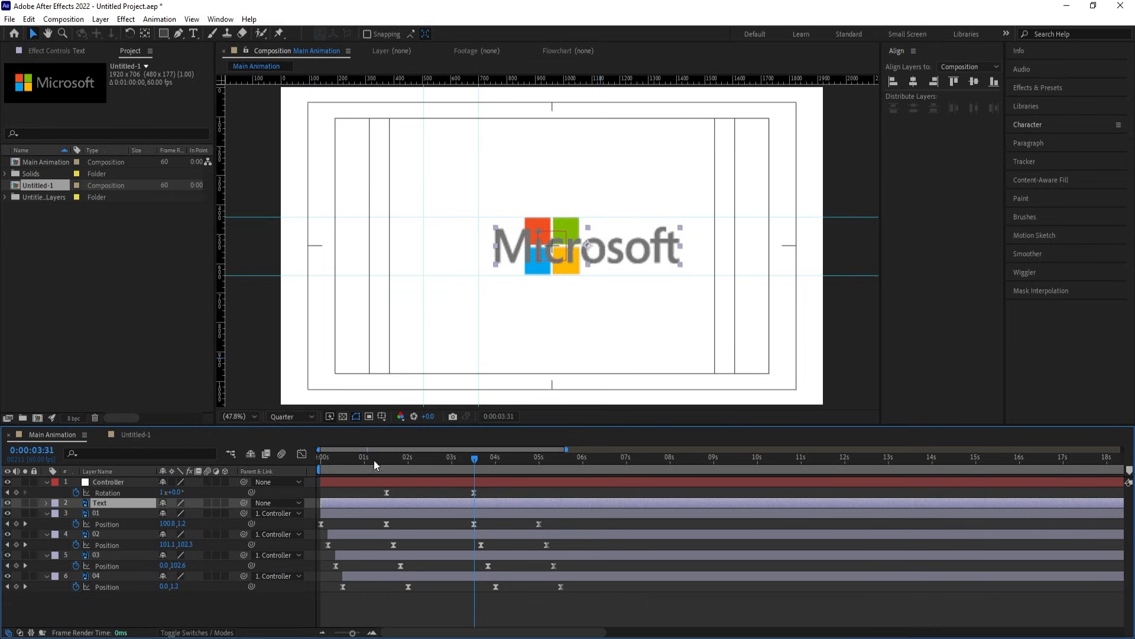
pyautogui.press('space')
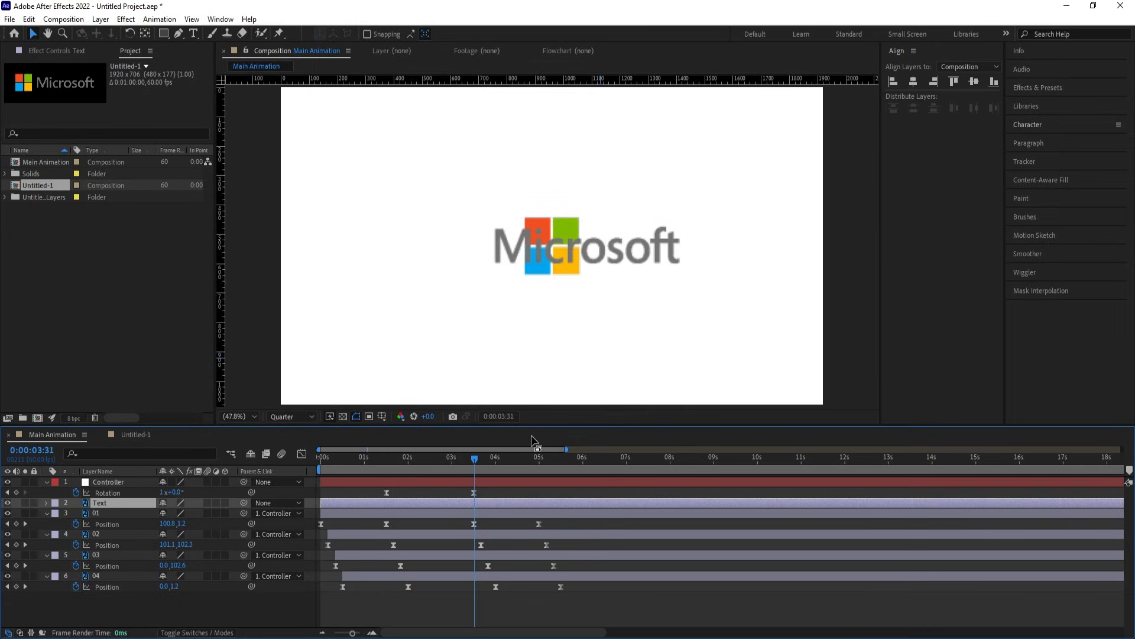
pyautogui.press('space')
pyautogui.press('space')
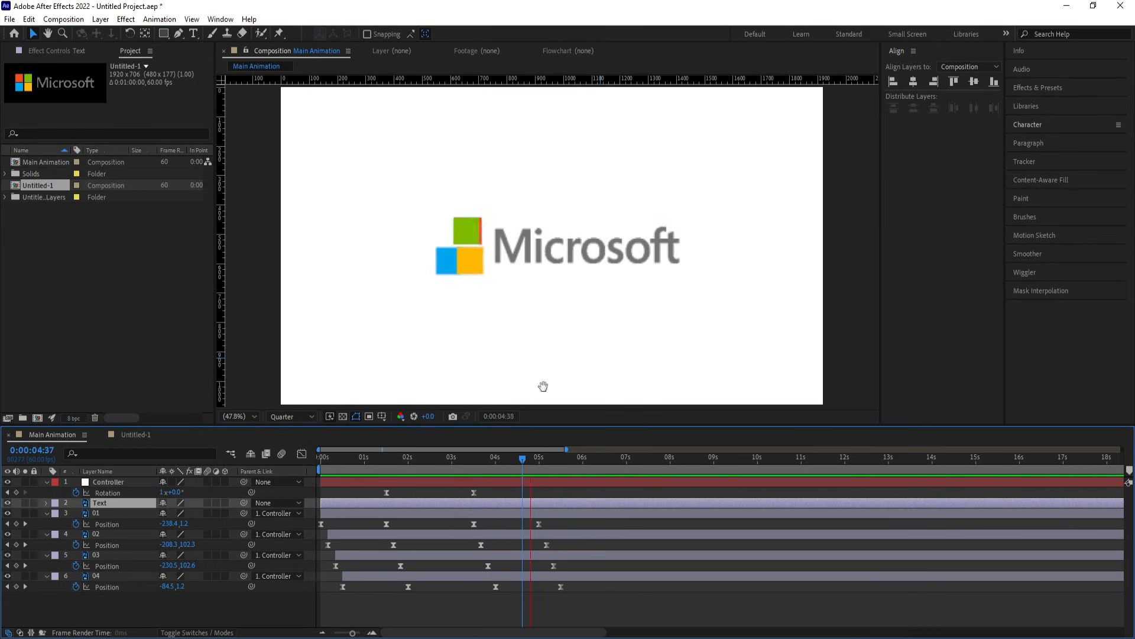
pyautogui.press('space')
pyautogui.moveTo(481, 466); pyautogui.dragTo(474, 466)
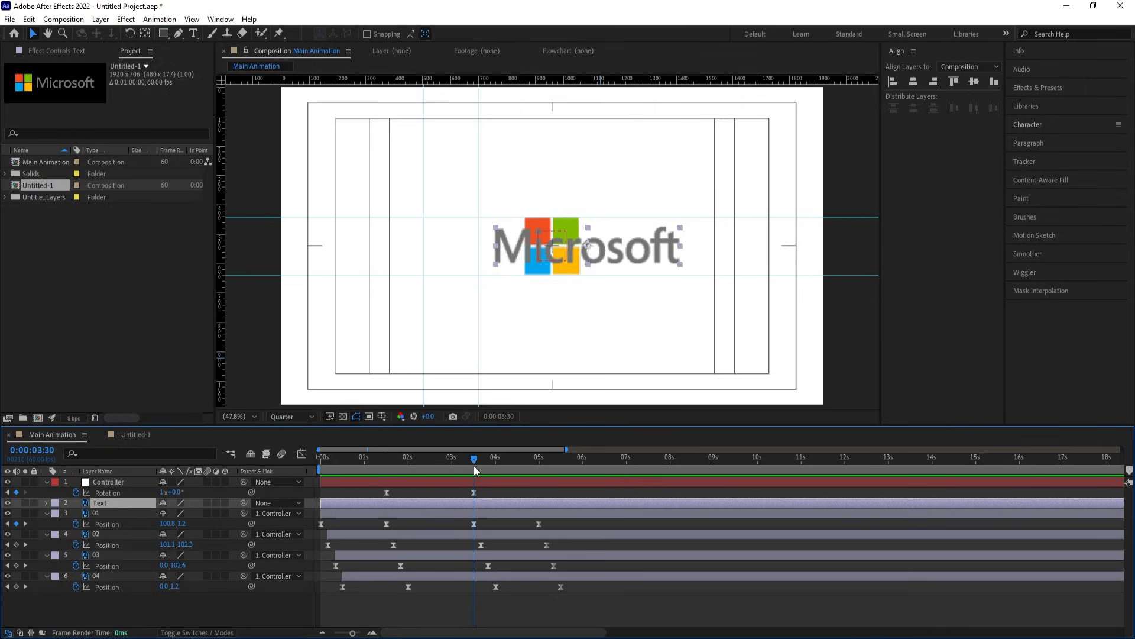
# Trim the start of the Text layer to the current time, 0:00:03:30
pyautogui.press('j')
pyautogui.press('k')
pyautogui.hotkey('alt', '[')
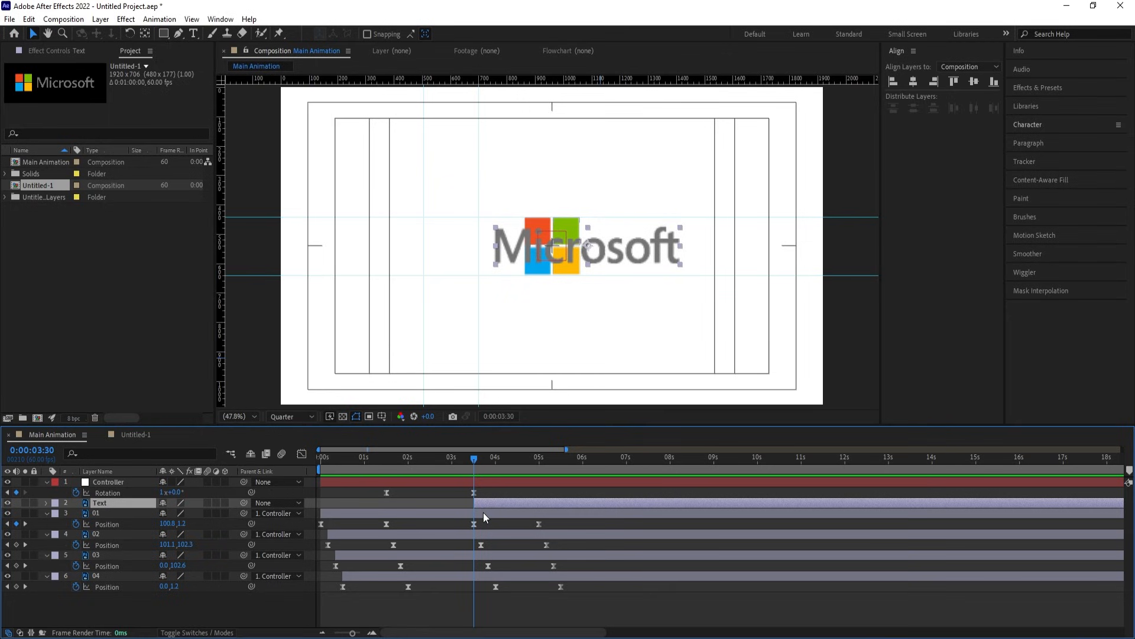
# Add Position keyframes to the Text layer at 0:00:03:30 and 0:00:05:30, and return to the layer's start
pyautogui.press('p')
pyautogui.click(76, 513)
pyautogui.moveTo(527, 461); pyautogui.dragTo(562, 463)
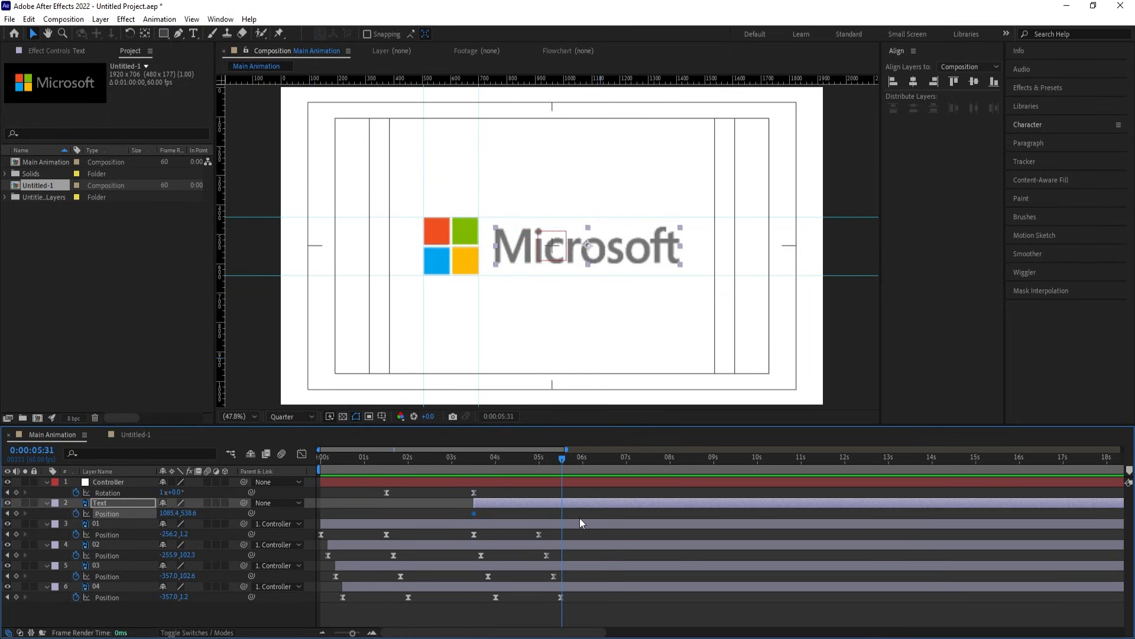
pyautogui.click(16, 514)
pyautogui.press('i')
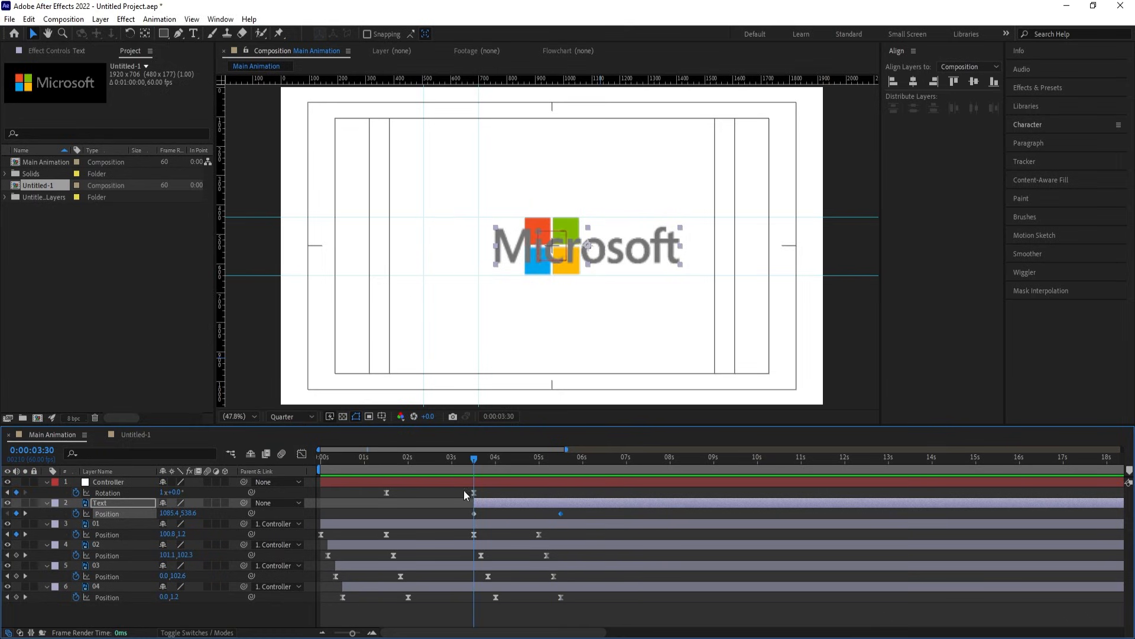
# Move the text left to about 504, 538.6 at its first Position keyframe, ease both Text keyframes and preview the slide
pyautogui.moveTo(651, 260); pyautogui.dragTo(485, 256)
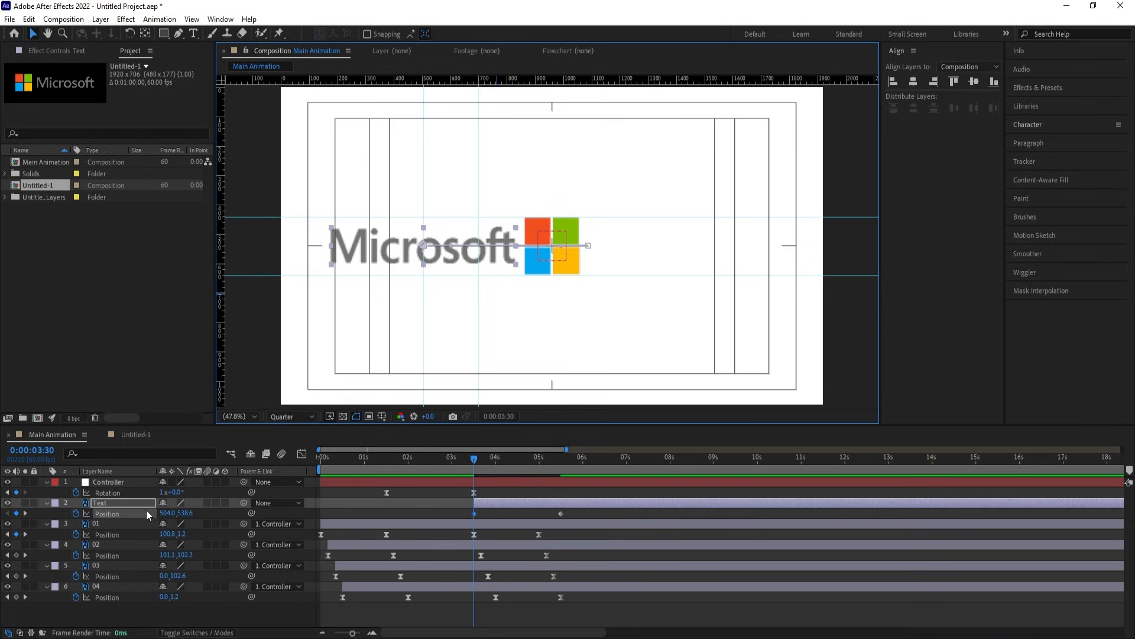
pyautogui.click(131, 512)
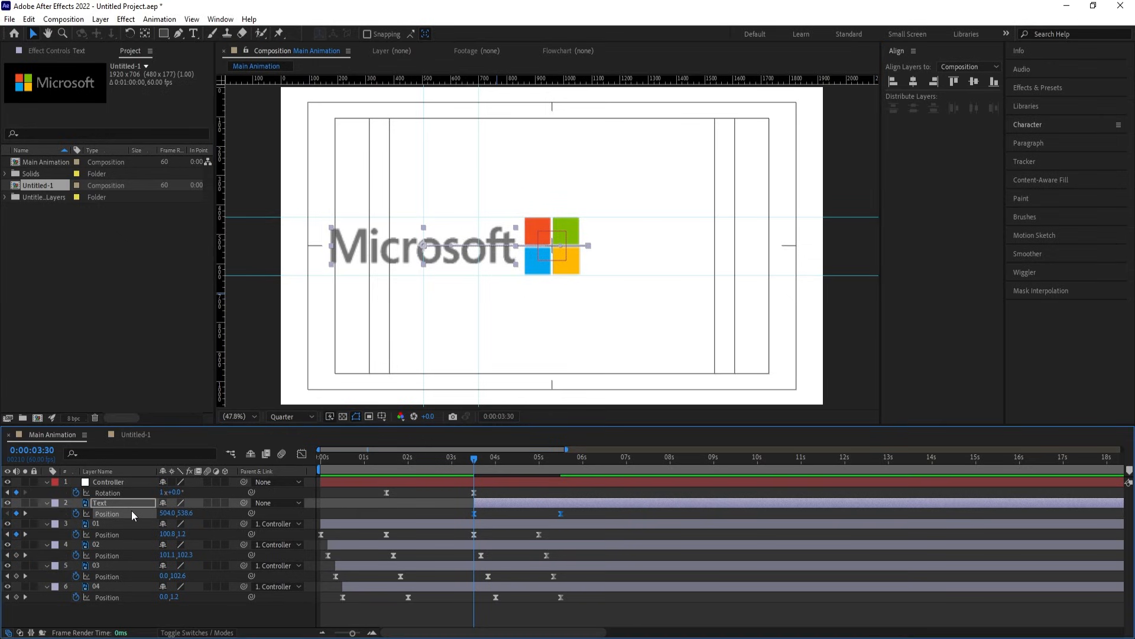
pyautogui.press('space')
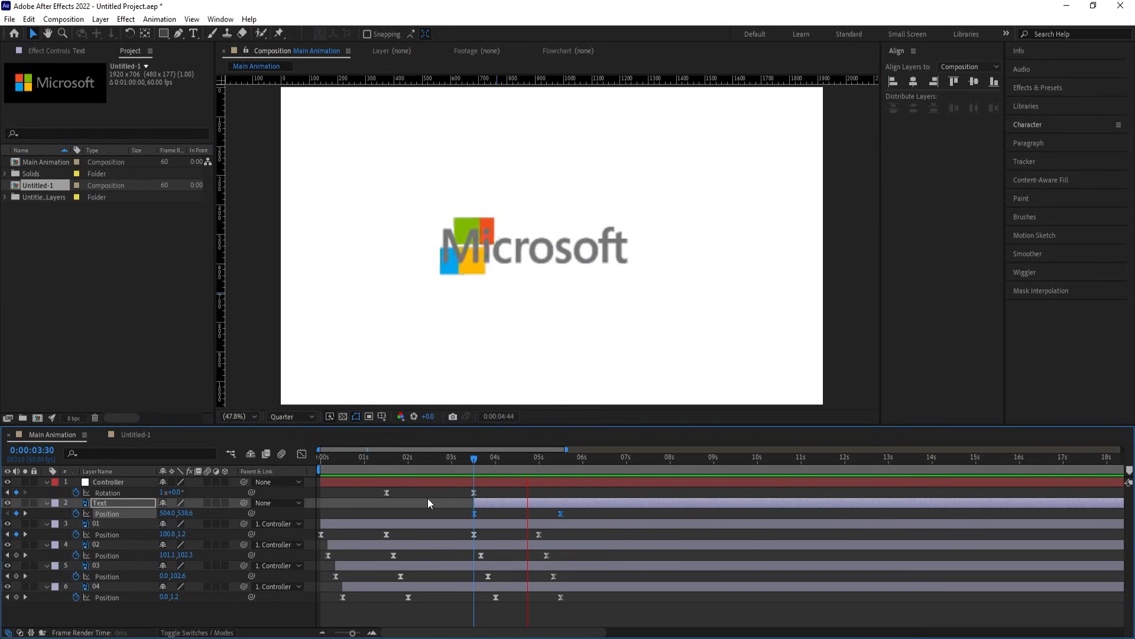
pyautogui.press('space')
# At 0:00:05:30, draw a blue rectangle without stroke over the Microsoft text, starting at the right edge of the squares
pyautogui.click(580, 515)
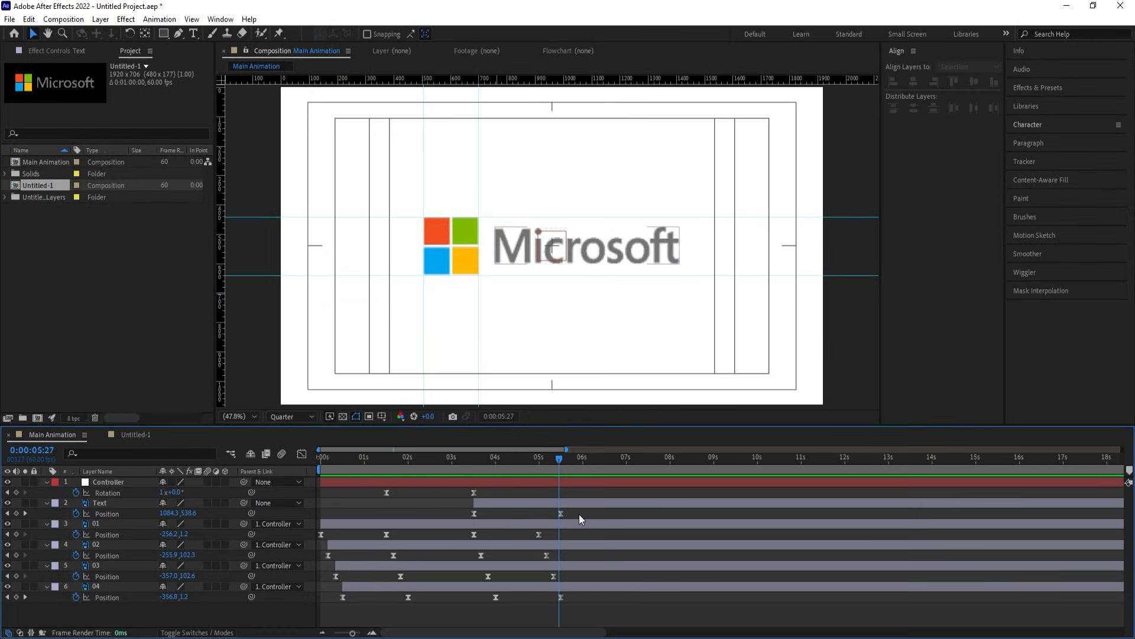
pyautogui.press('k')
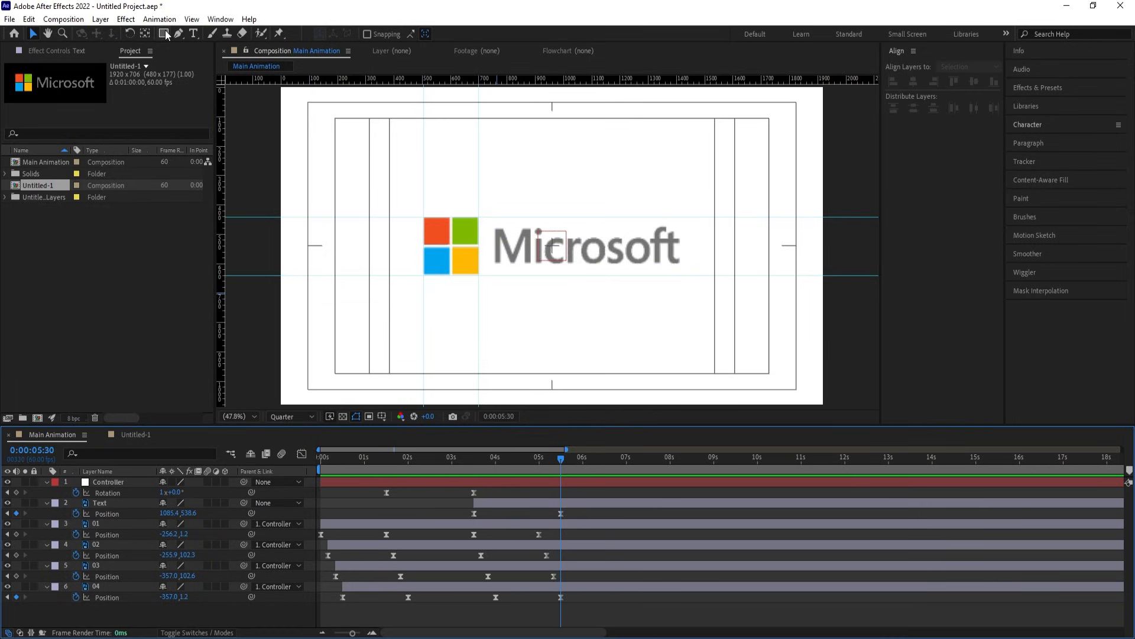
pyautogui.click(164, 34)
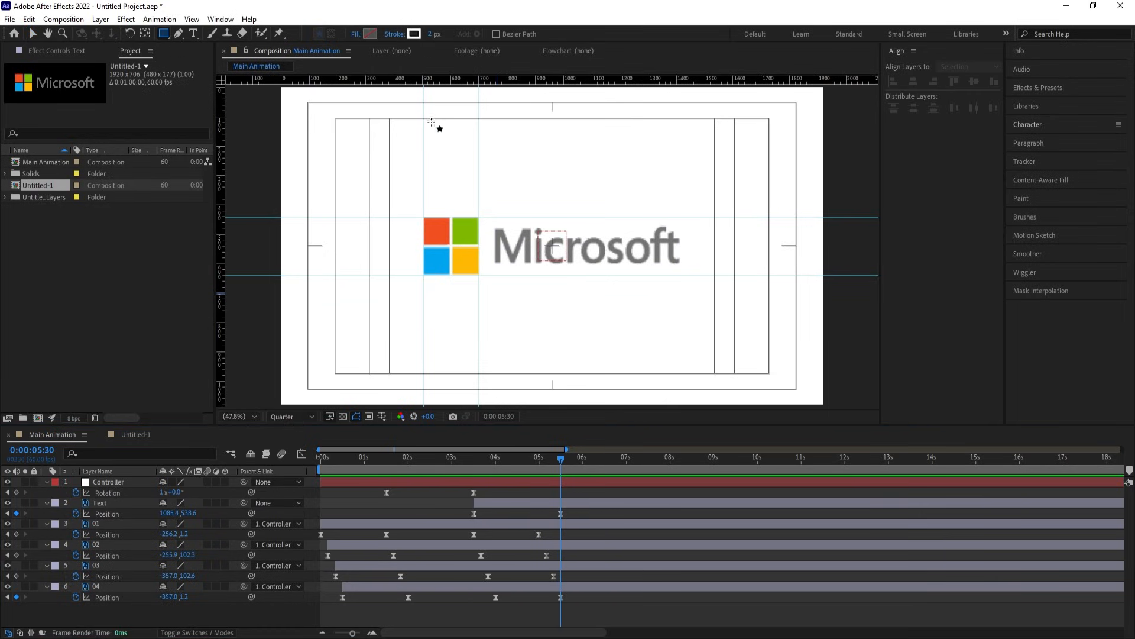
pyautogui.click(394, 35)
pyautogui.click(507, 290)
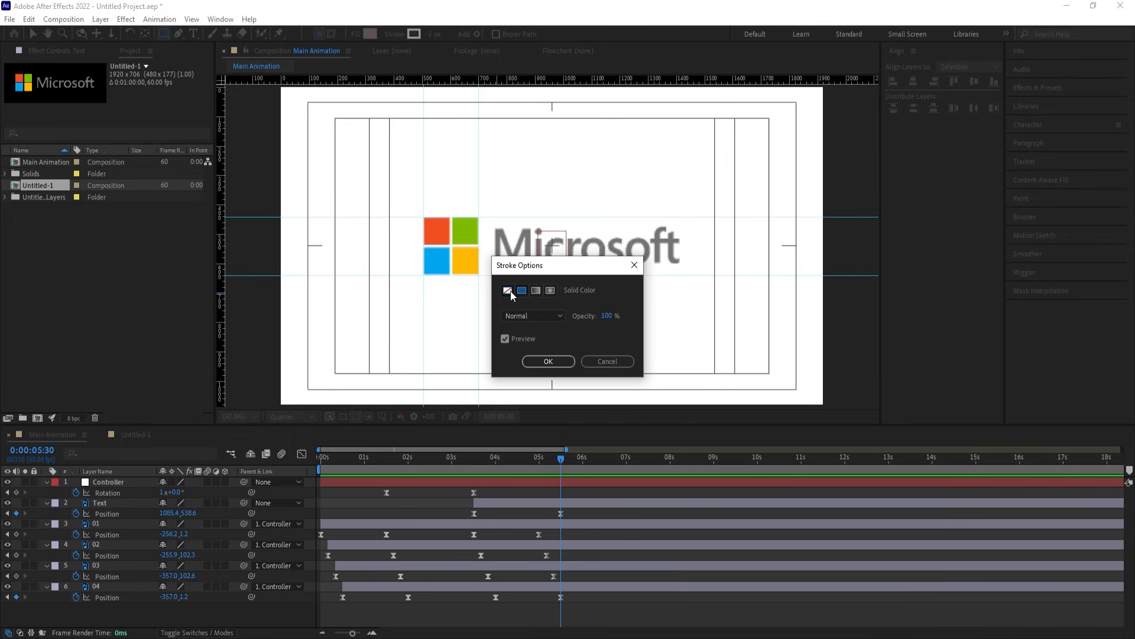
pyautogui.click(548, 361)
pyautogui.click(370, 34)
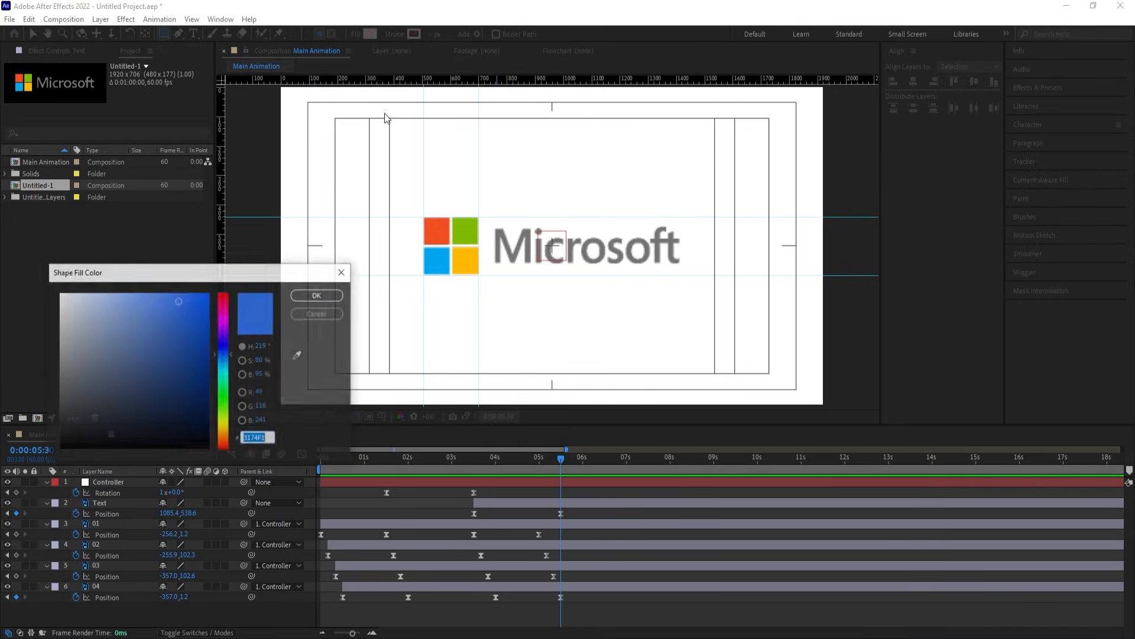
pyautogui.press('Return')
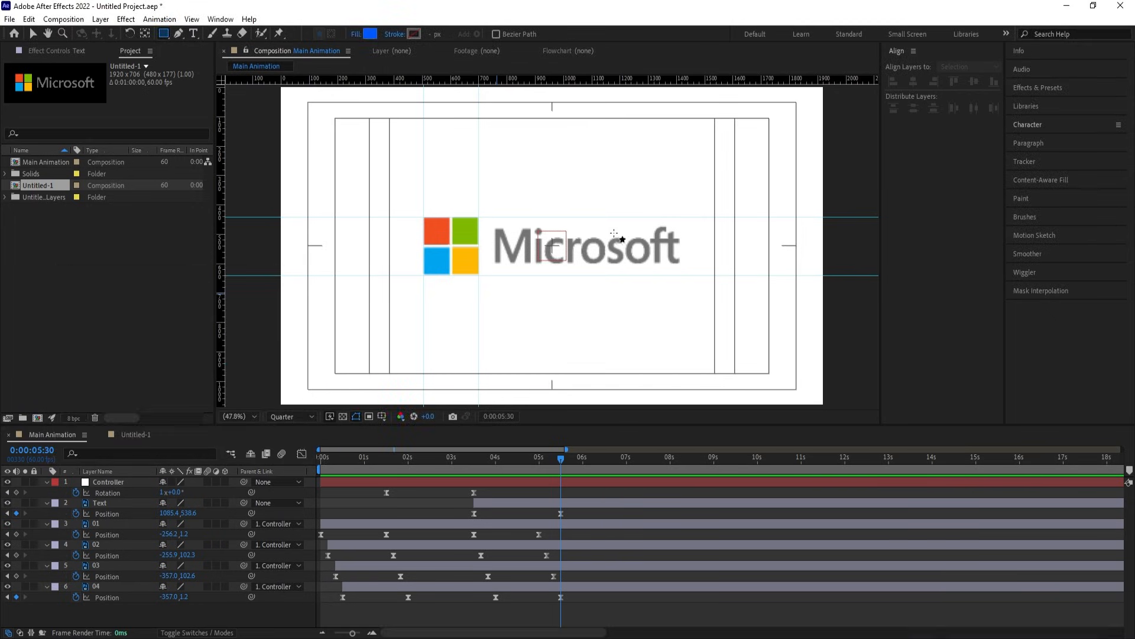
pyautogui.moveTo(479, 203)
pyautogui.mouseDown()
pyautogui.moveTo(557, 260)
pyautogui.moveTo(734, 290)
pyautogui.mouseUp()
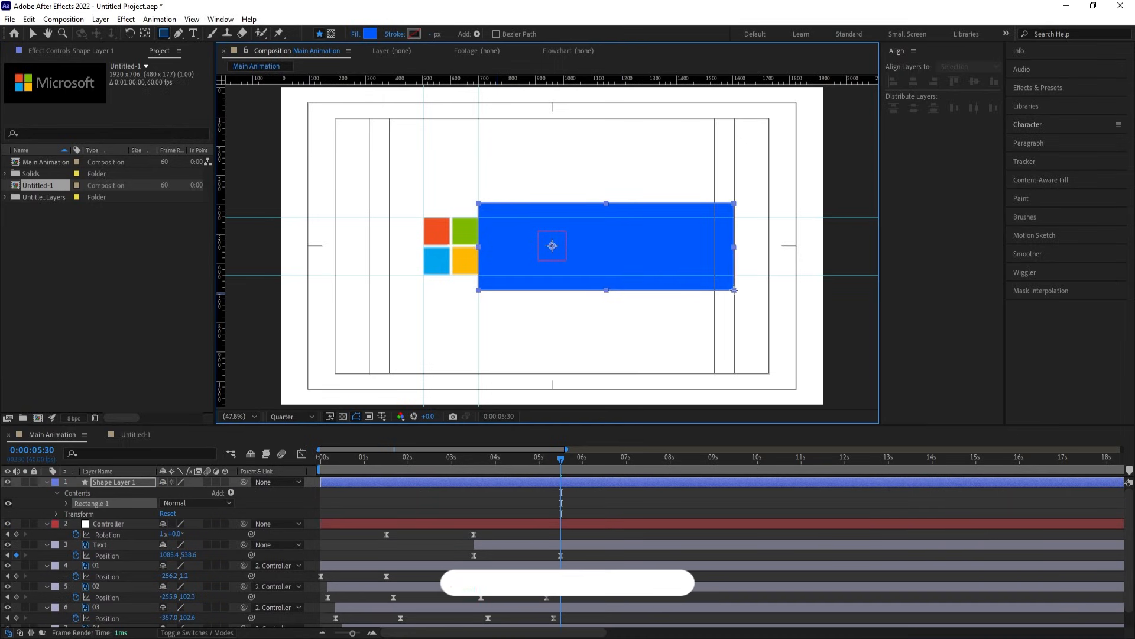
# Rename the rectangle's shape layer as Mask and place it directly above the Text layer
pyautogui.click(106, 481)
pyautogui.press('Return')
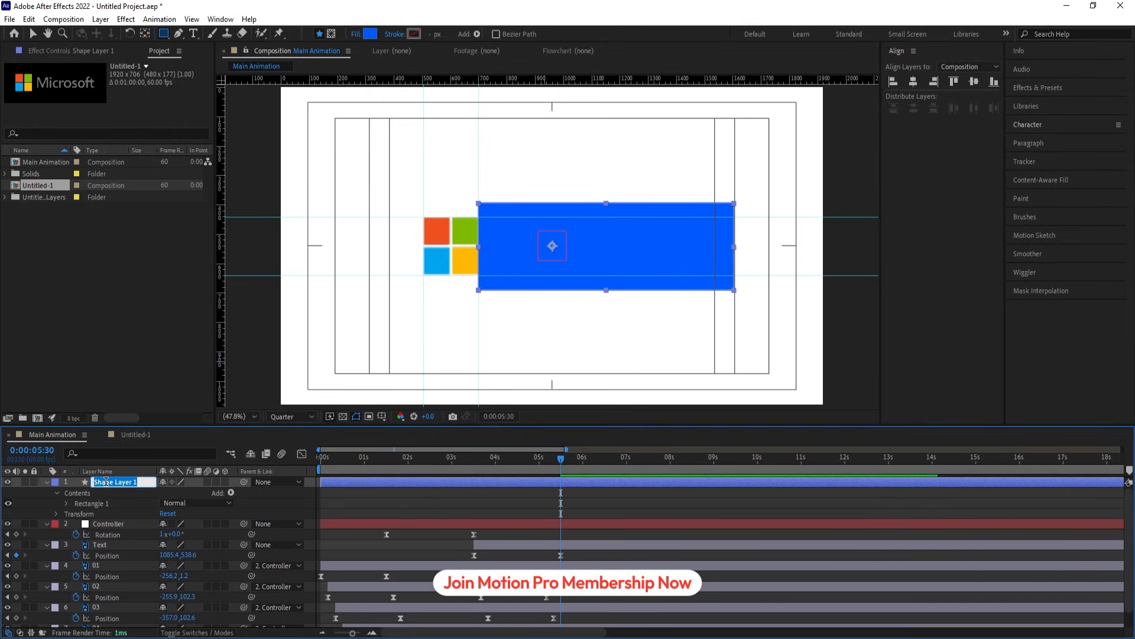
pyautogui.write('Mask')
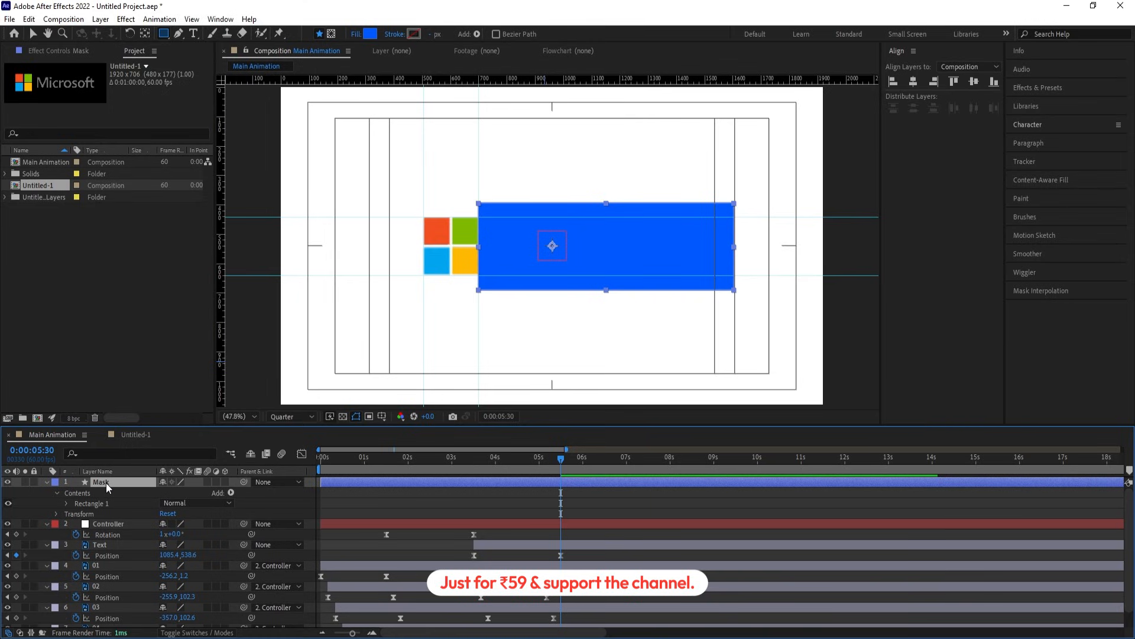
pyautogui.press('Return')
pyautogui.moveTo(105, 483); pyautogui.dragTo(135, 543)
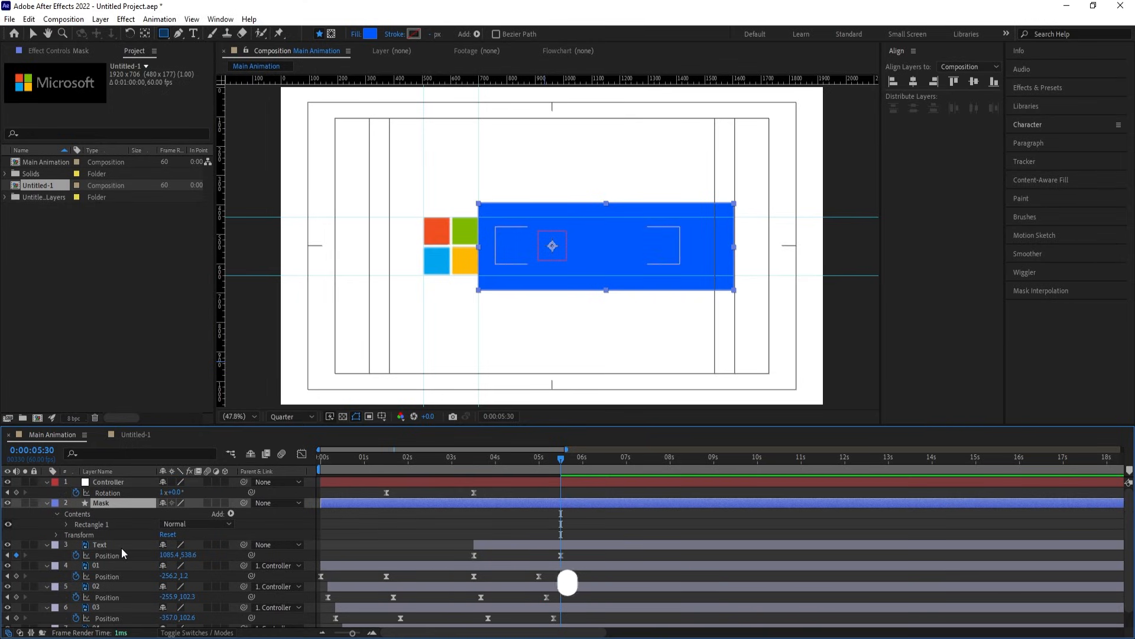
# Set the Text layer's track matte to Alpha using the Mask layer, and scrub through the reveal
pyautogui.click(121, 547)
pyautogui.press('F4')
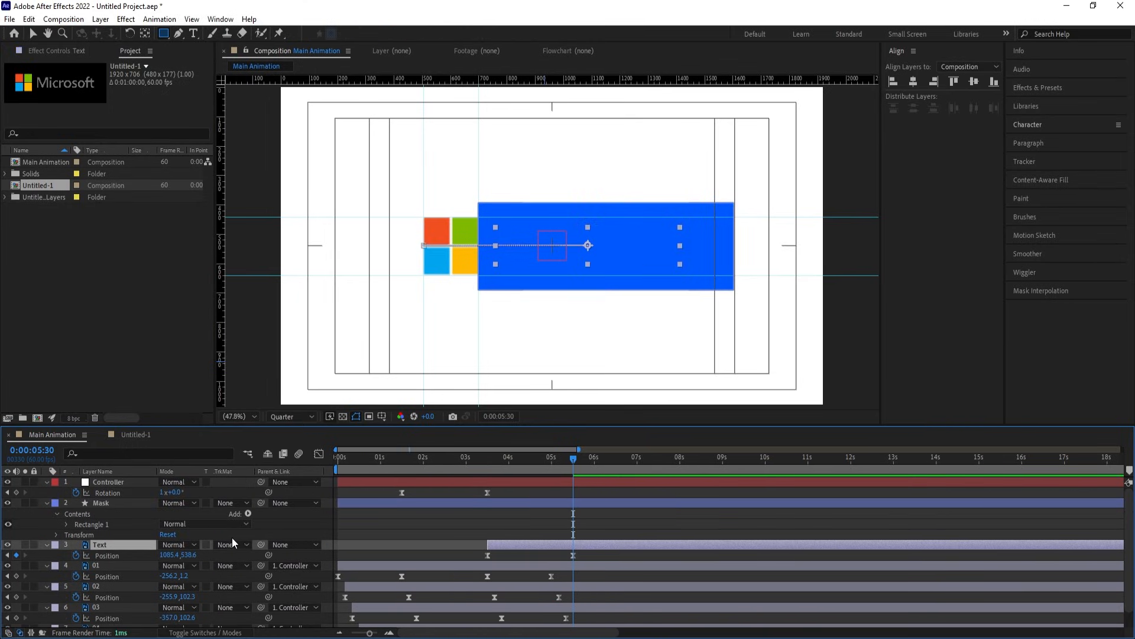
pyautogui.click(231, 543)
pyautogui.click(246, 572)
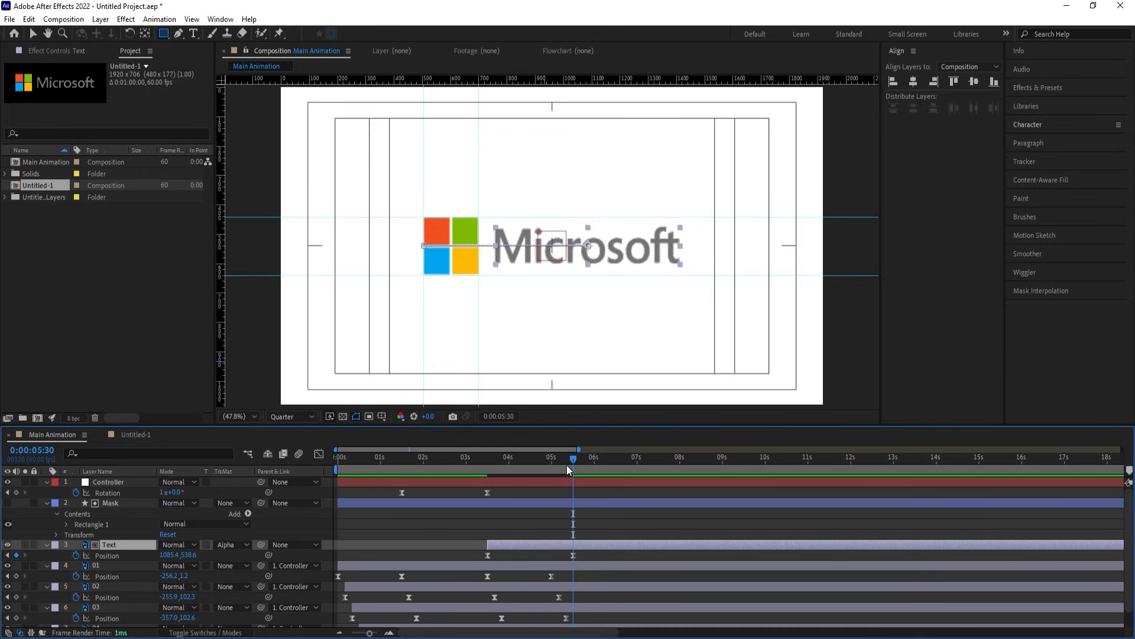
pyautogui.moveTo(567, 465); pyautogui.dragTo(572, 490)
pyautogui.click(572, 530)
# Check which layer holds the yellow square that borders the Mask rectangle
pyautogui.click(133, 502)
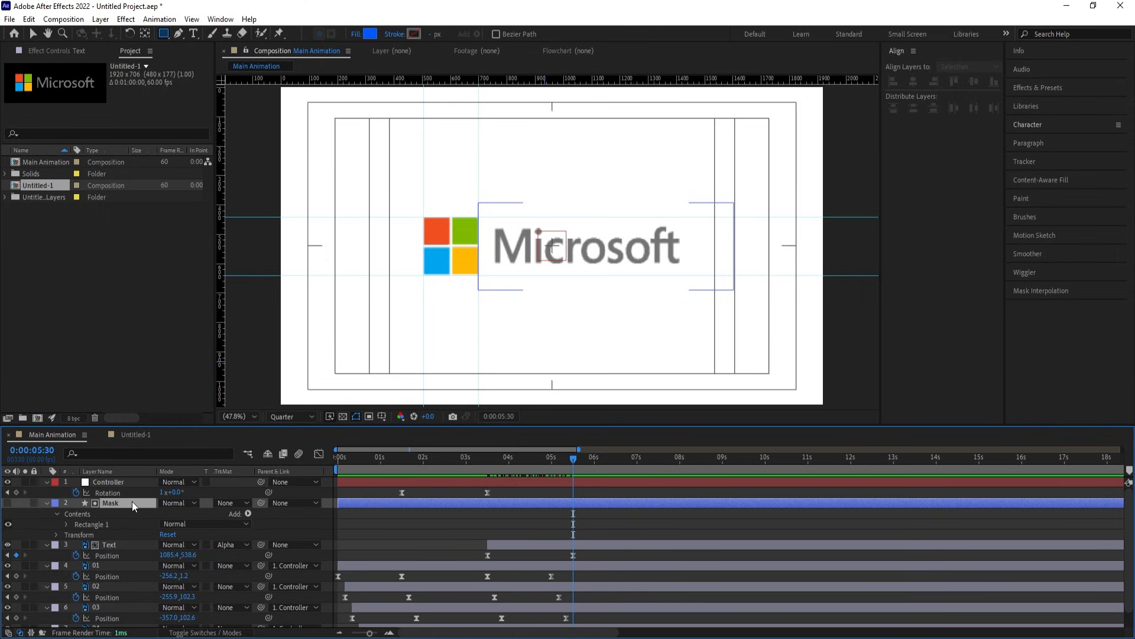
pyautogui.scroll(-1, 492, 524)
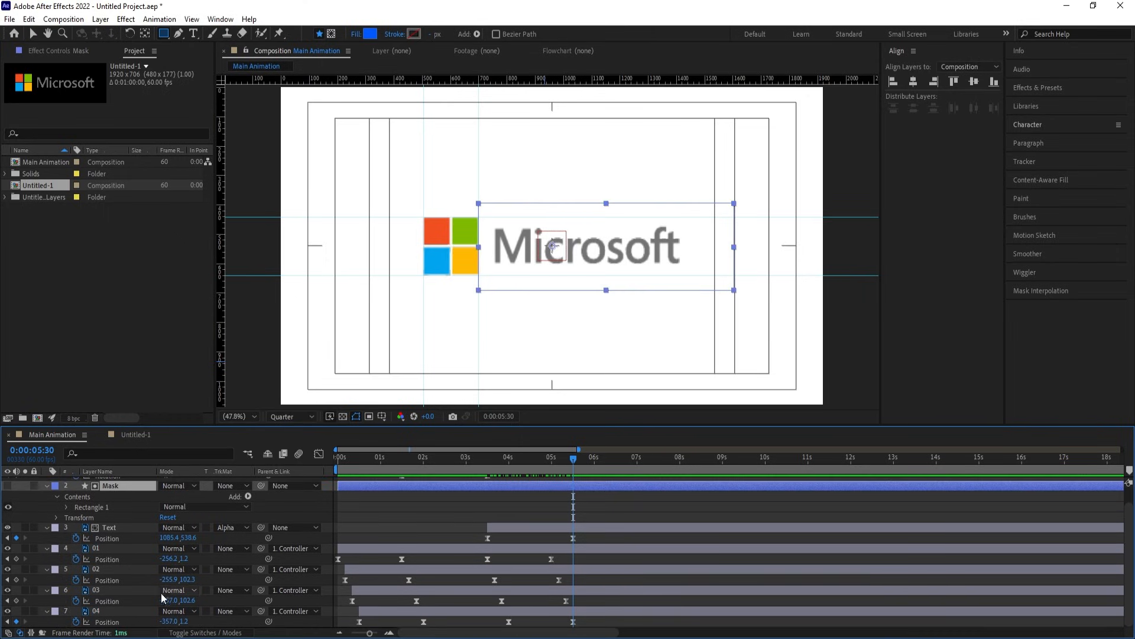
pyautogui.click(429, 609)
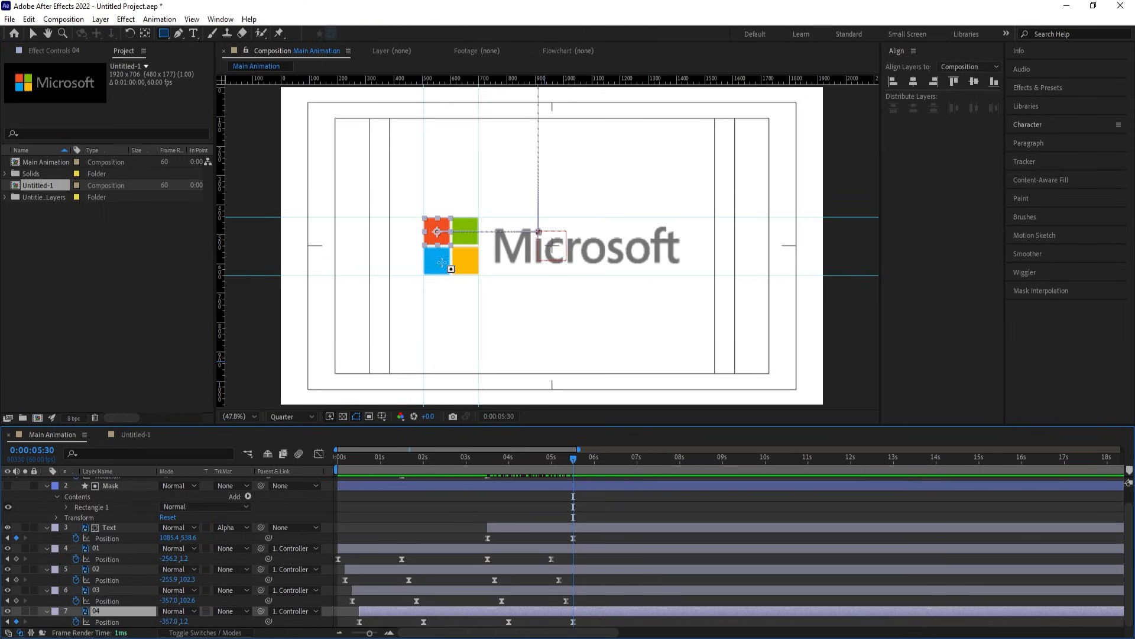
pyautogui.click(452, 496)
pyautogui.press('v')
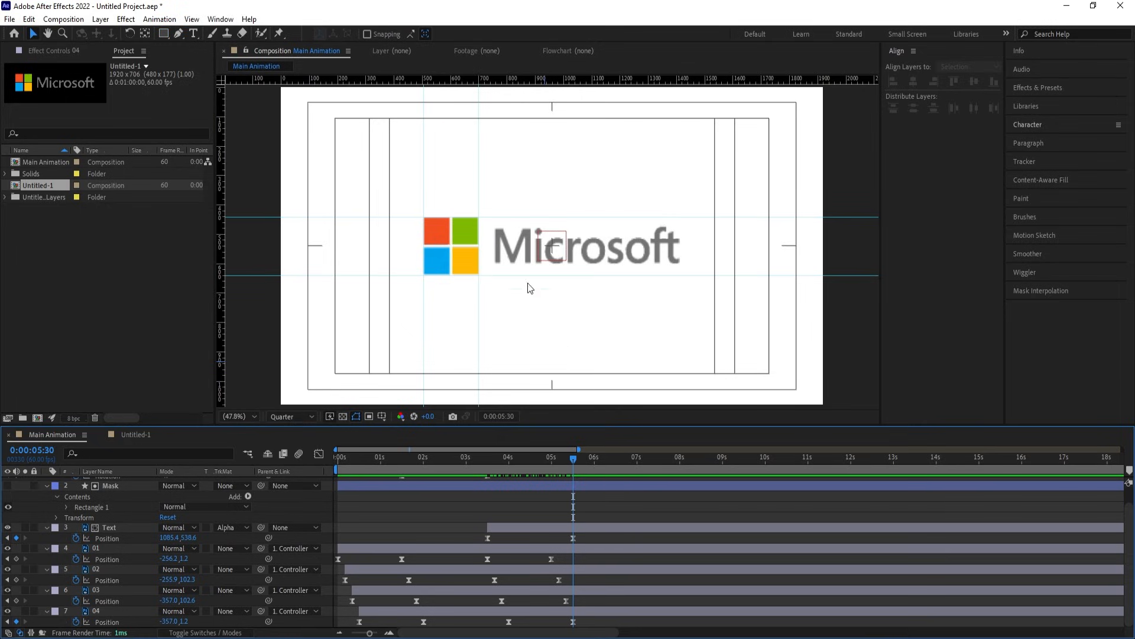
pyautogui.click(466, 251)
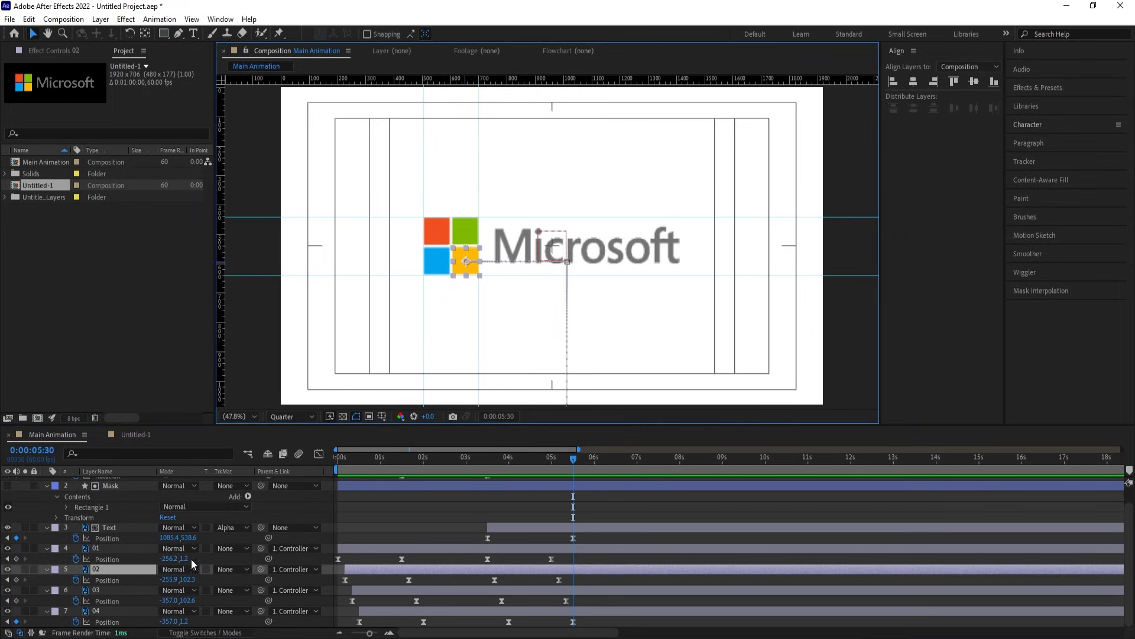
pyautogui.scroll(1, 516, 525)
pyautogui.click(486, 528)
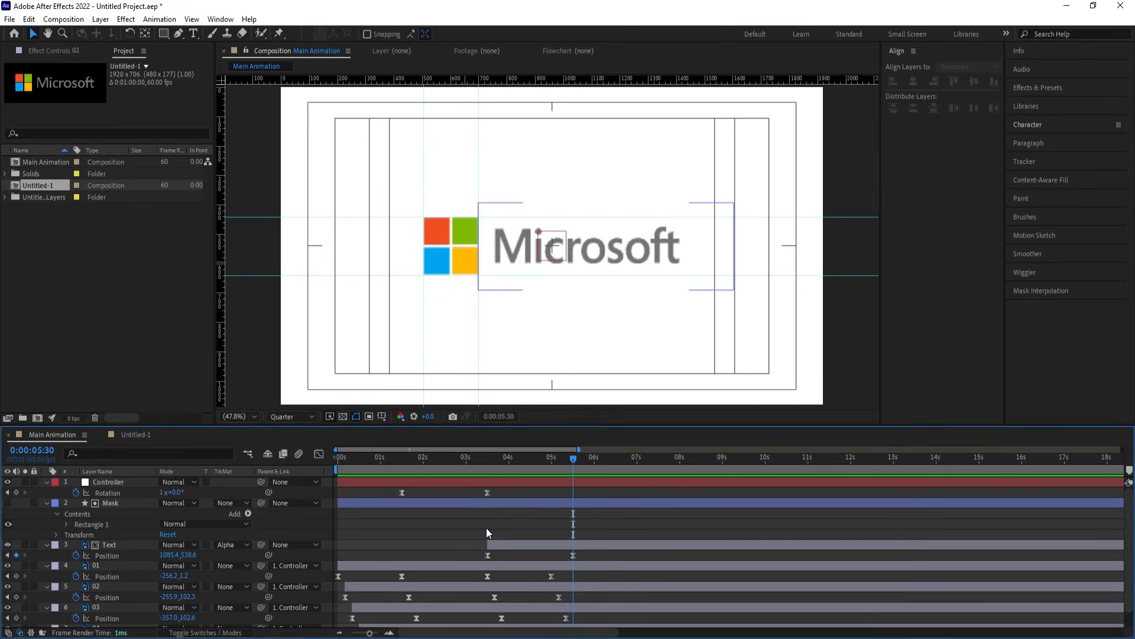
# Collapse the layers' properties and parent the Mask layer to layer 02
pyautogui.press('u')
pyautogui.click(131, 493)
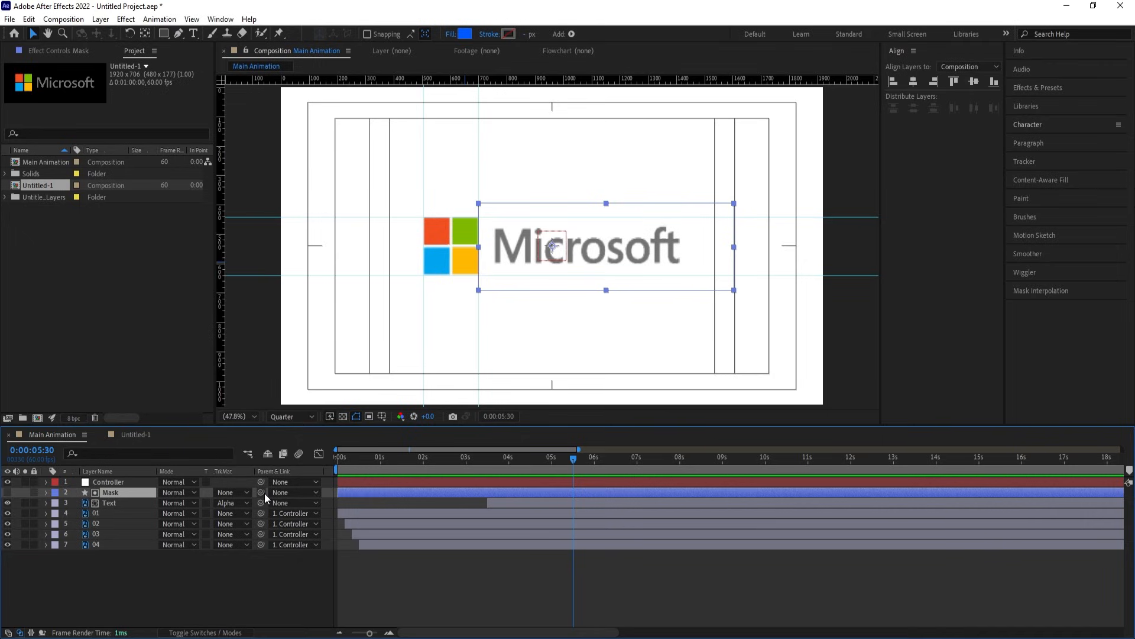
pyautogui.moveTo(261, 492); pyautogui.dragTo(130, 524)
pyautogui.click(130, 524)
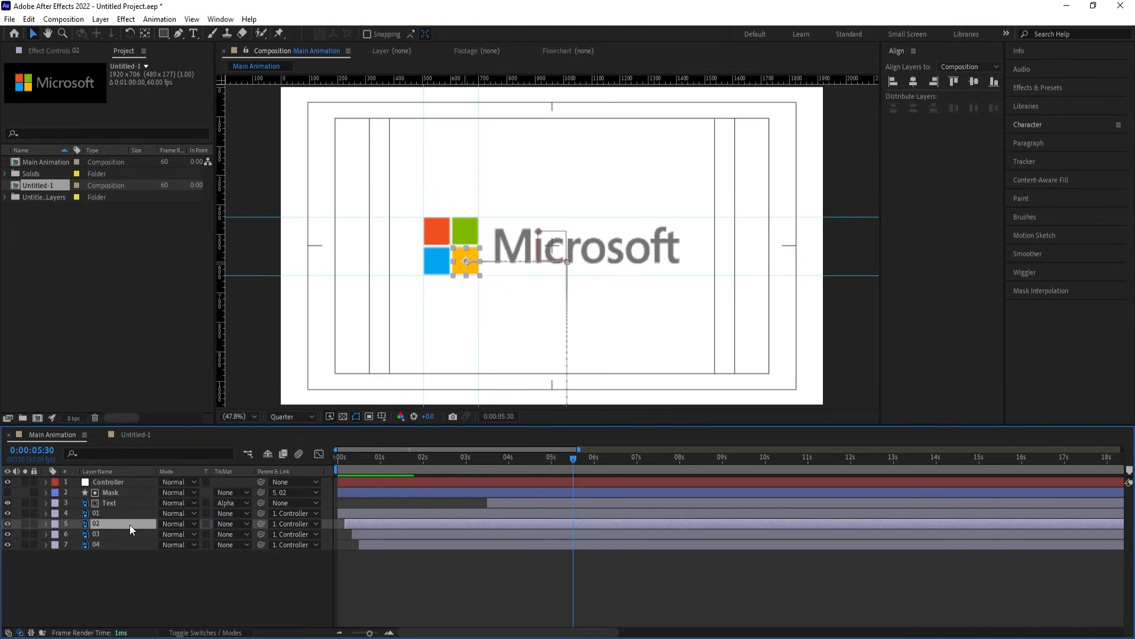
# Preview the masked text reveal from about 0:00:03:28, and play the whole animation from frame 0
pyautogui.moveTo(497, 466); pyautogui.dragTo(486, 466)
pyautogui.press('space')
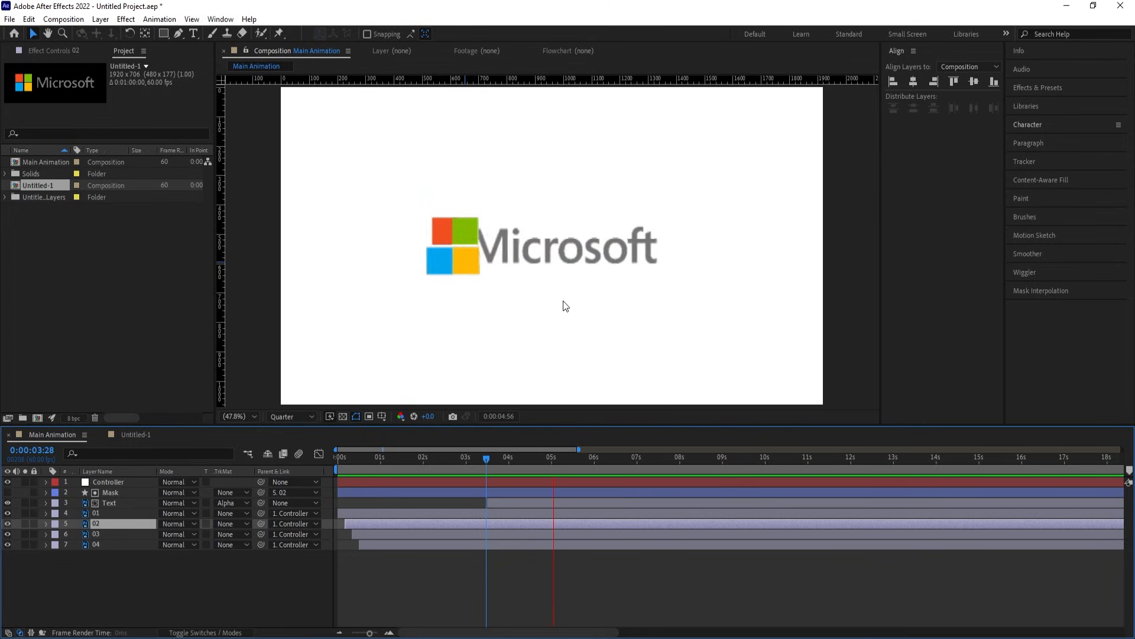
pyautogui.press('space')
pyautogui.press('Home')
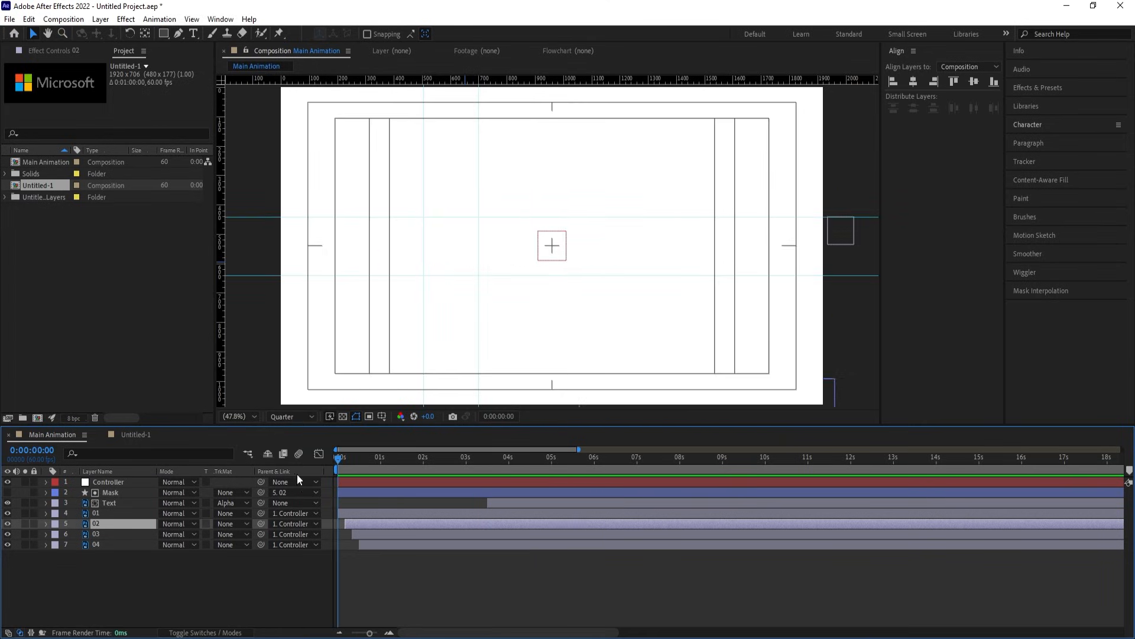
pyautogui.press('space')
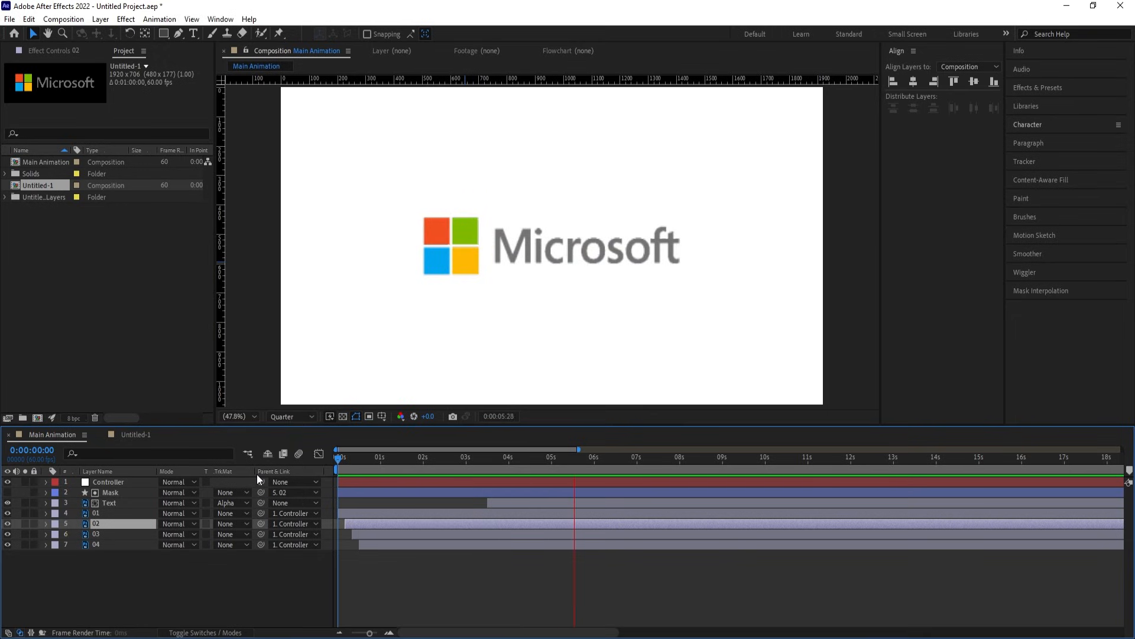
pyautogui.press('space')
pyautogui.click(586, 590)
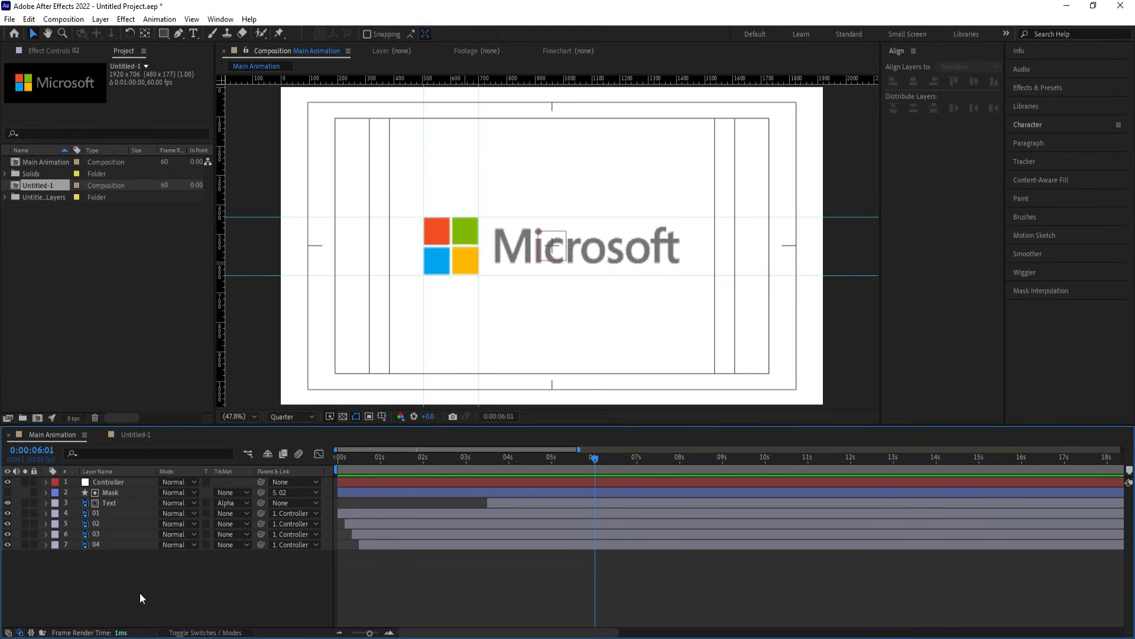
pyautogui.press('F4')
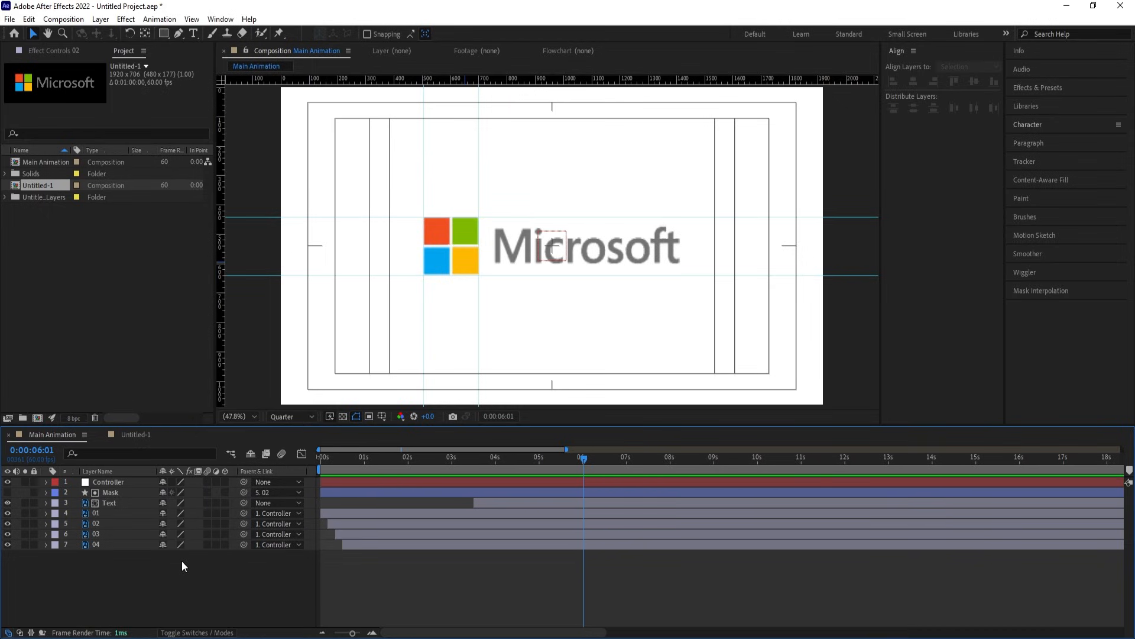
pyautogui.press('F4')
pyautogui.press('F4')
pyautogui.press('F4')
pyautogui.press('F4')
pyautogui.press('F4')
pyautogui.press('F4')
pyautogui.press('F4')
# Enable motion blur for all layers and for the composition, and preview the animation from frame 0
pyautogui.press('F4')
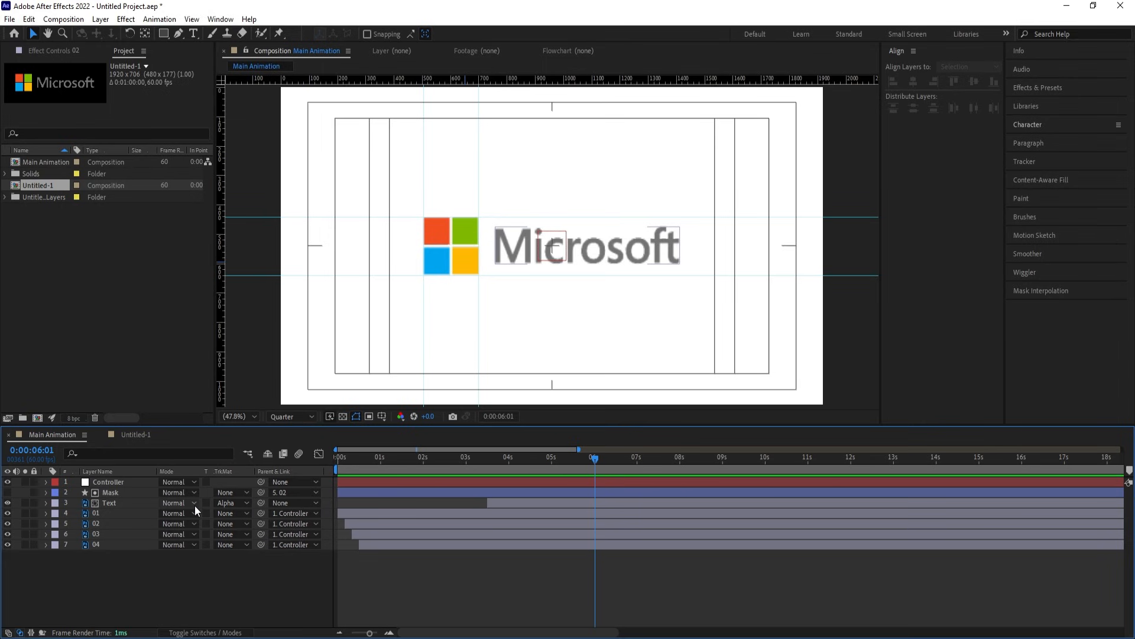
pyautogui.hotkey('ctrl', 'a')
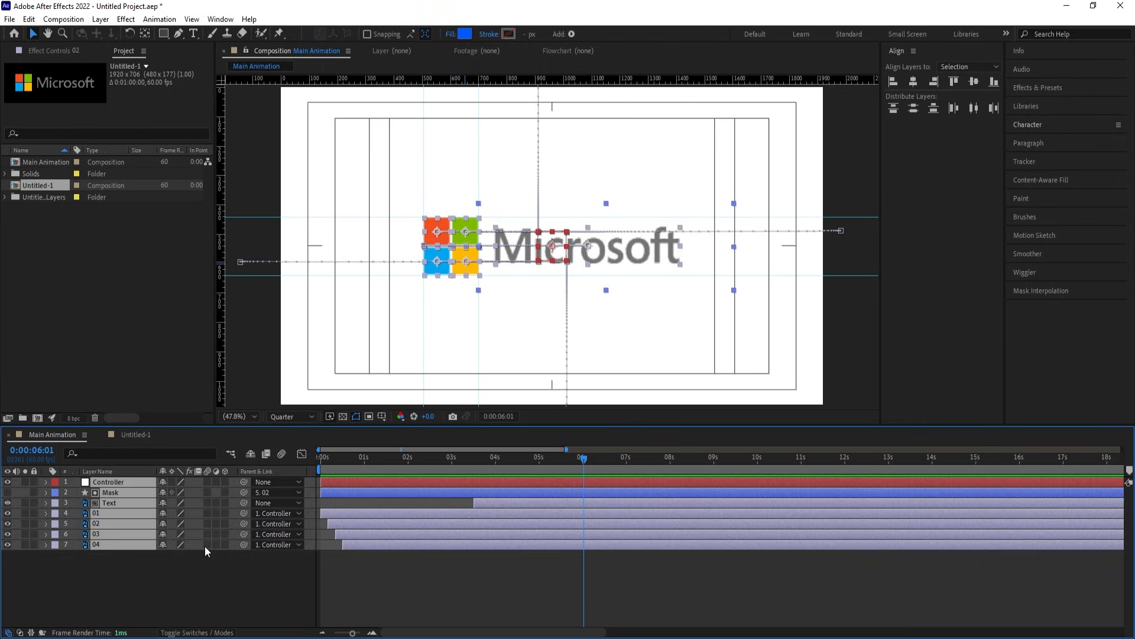
pyautogui.click(207, 544)
pyautogui.click(321, 459)
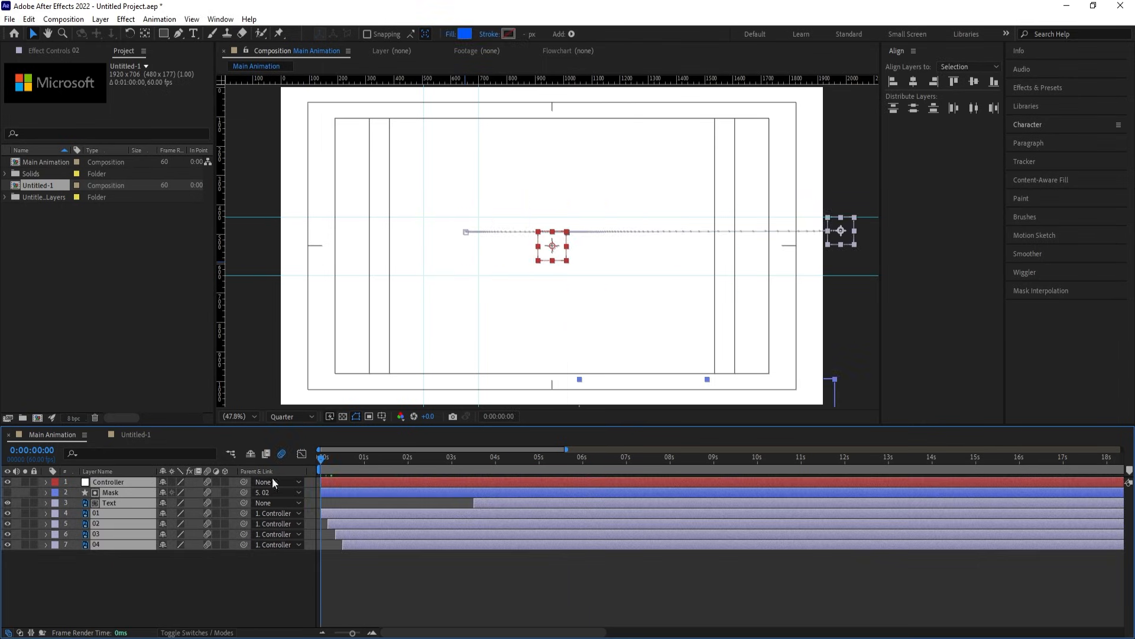
pyautogui.press('space')
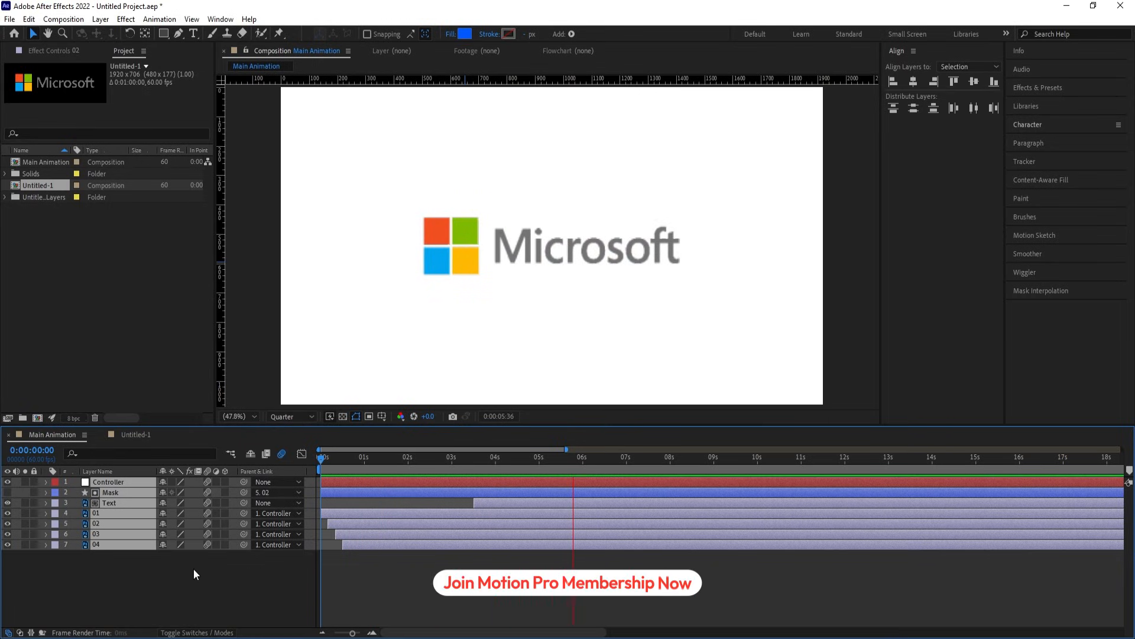
# Stop the preview and pre-compose all seven layers into a new composition named Animation
pyautogui.press('space')
pyautogui.click(158, 580)
pyautogui.moveTo(144, 584); pyautogui.dragTo(121, 467)
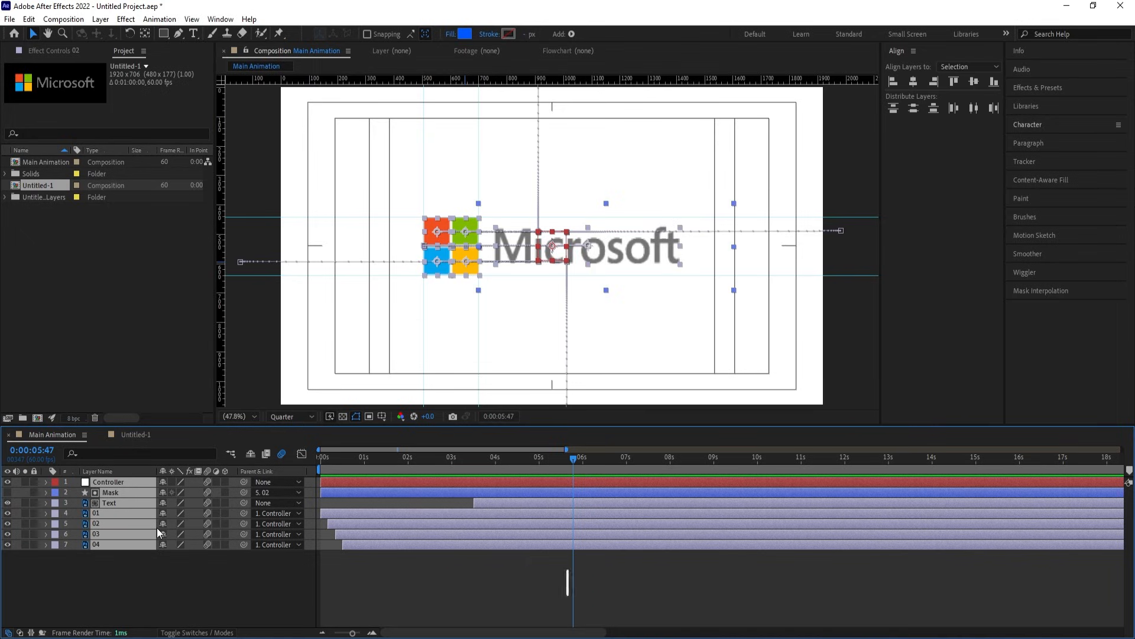
pyautogui.hotkey('ctrl', 'shift', 'c')
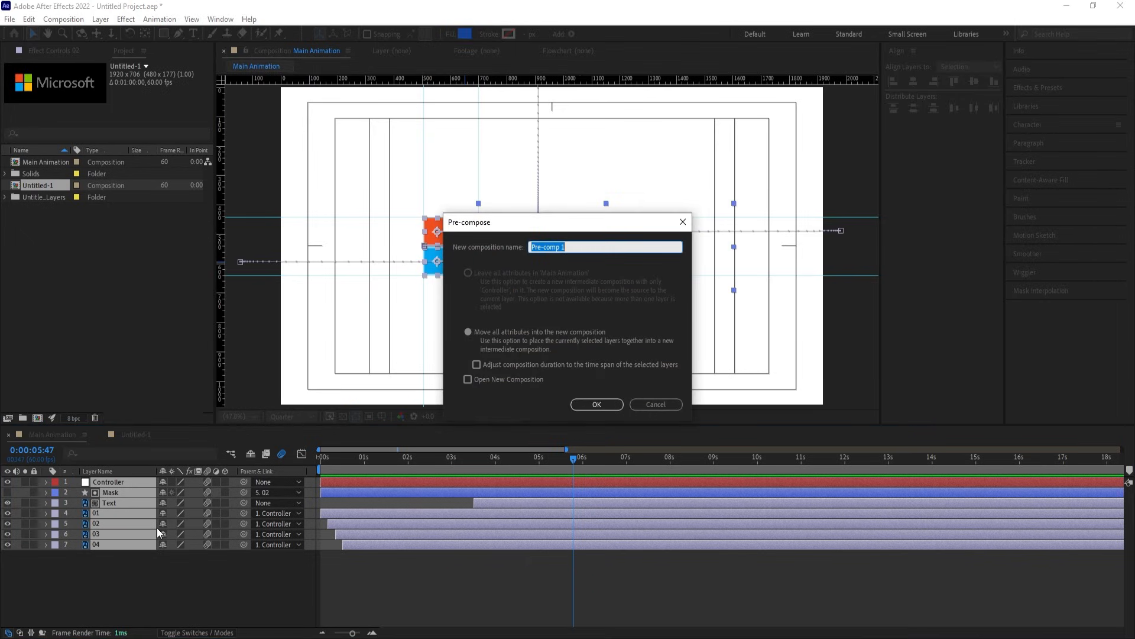
pyautogui.write('Animation')
pyautogui.press('Return')
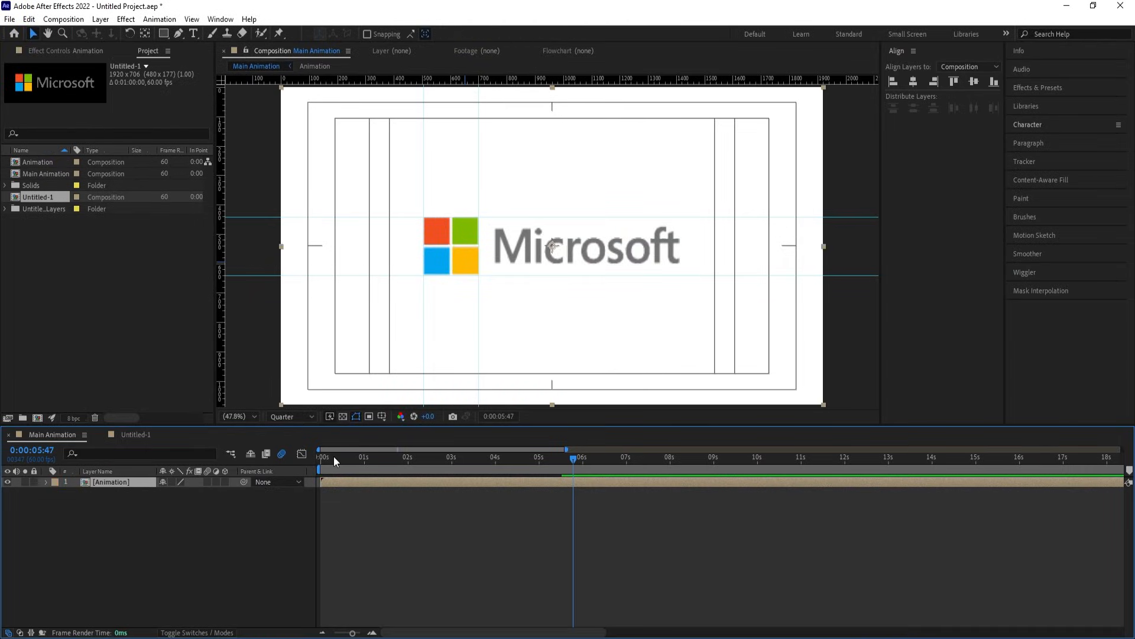
# Add a Scale keyframe of 110% at frame 0 on the Animation layer
pyautogui.moveTo(334, 457); pyautogui.dragTo(313, 459)
pyautogui.press('s')
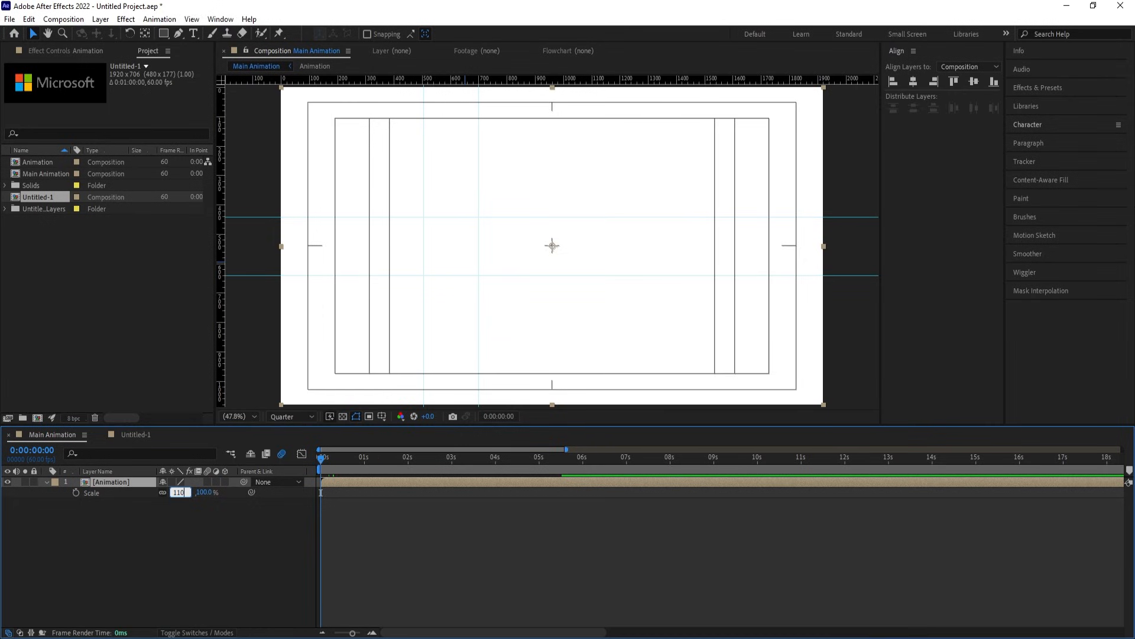
pyautogui.press('Return')
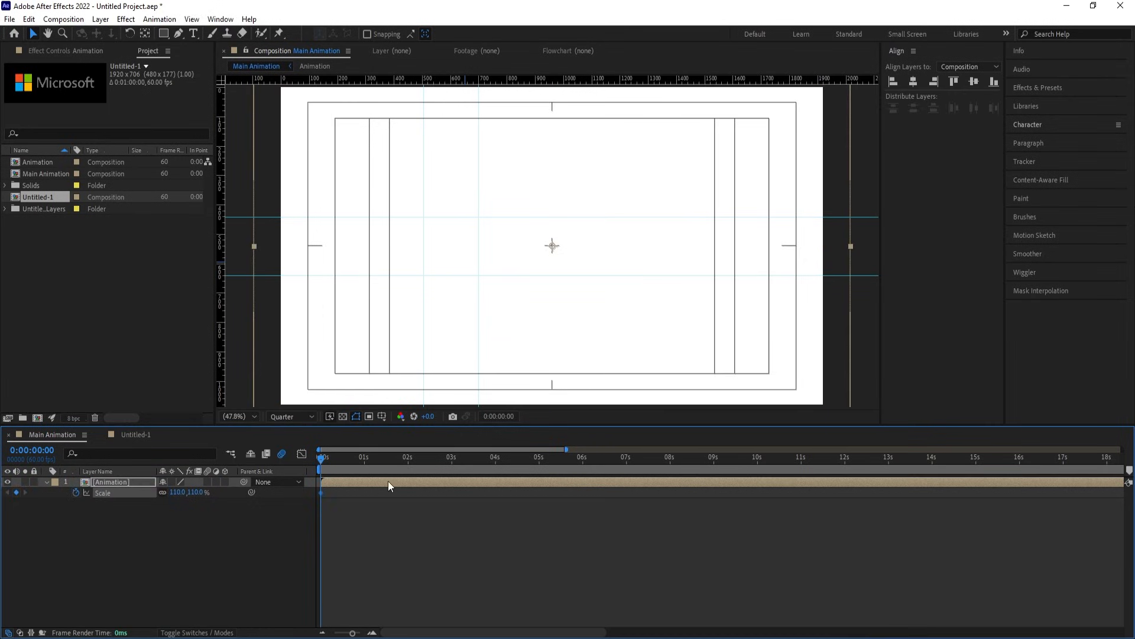
# Keyframe the Animation layer's Scale at 100% at 0:00:06:58, end the work area there, and preview the slow zoom-out
pyautogui.moveTo(411, 463); pyautogui.dragTo(626, 474)
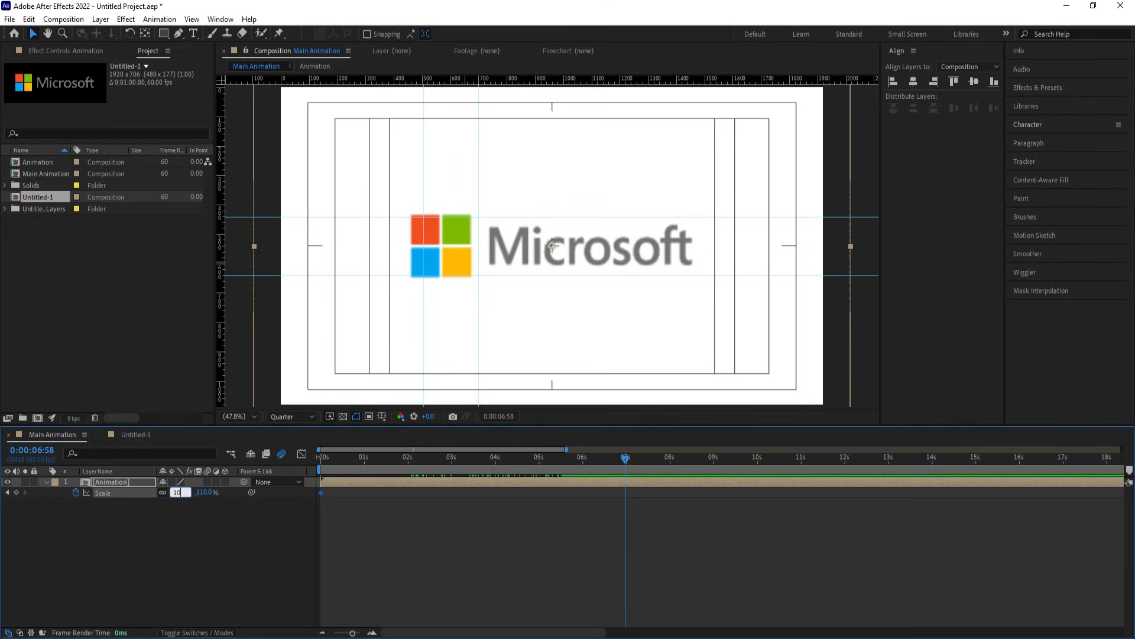
pyautogui.press('Return')
pyautogui.press('n')
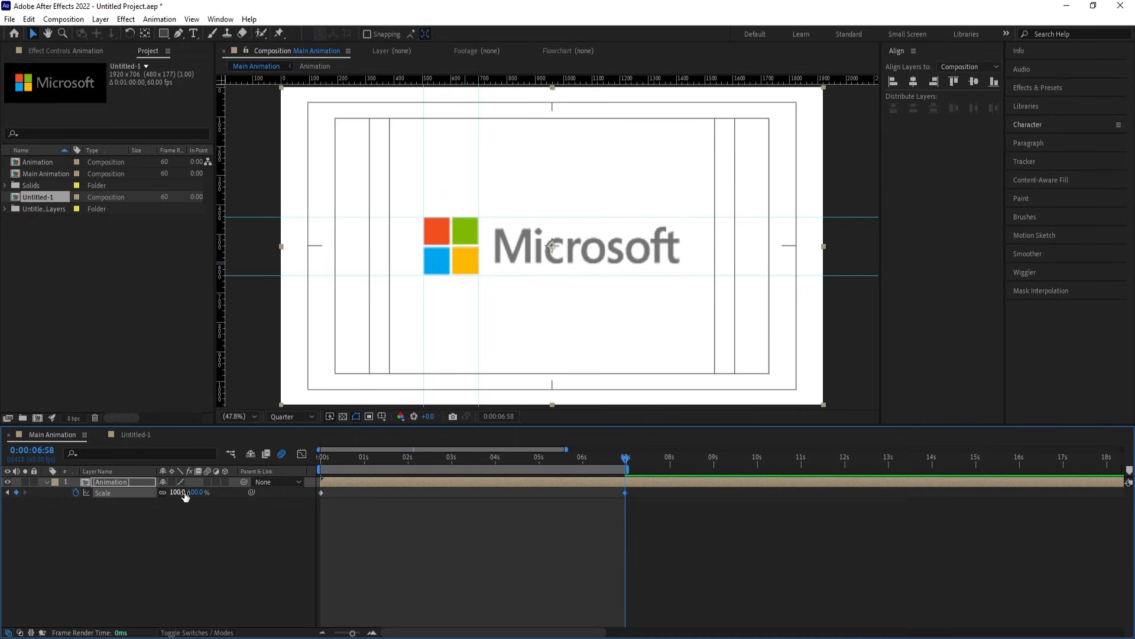
pyautogui.press('space')
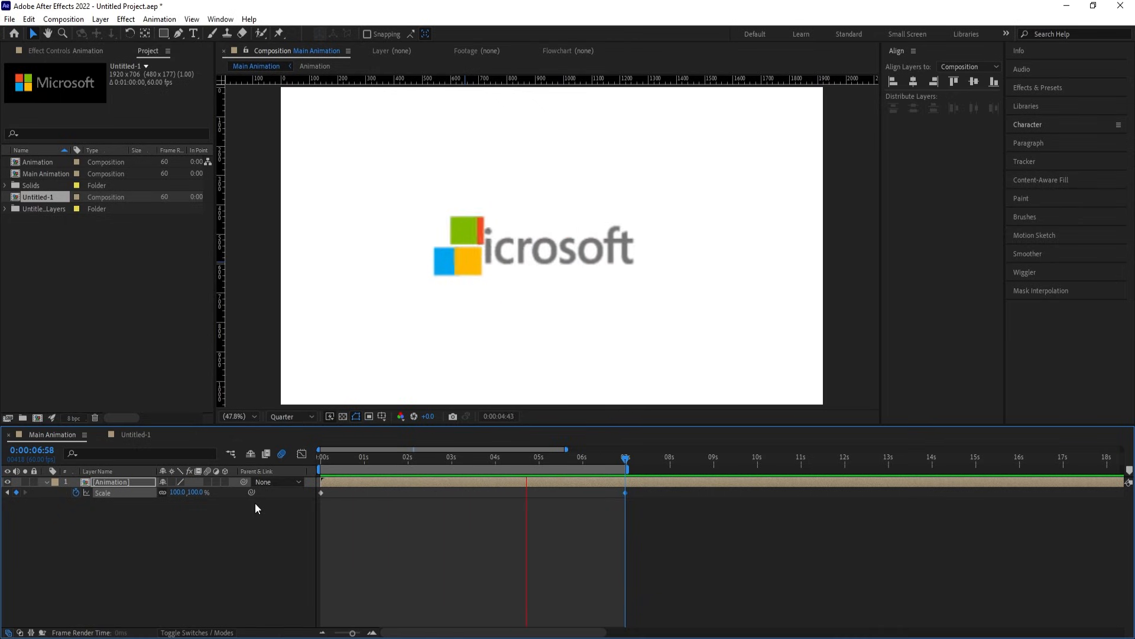
pyautogui.click(168, 545)
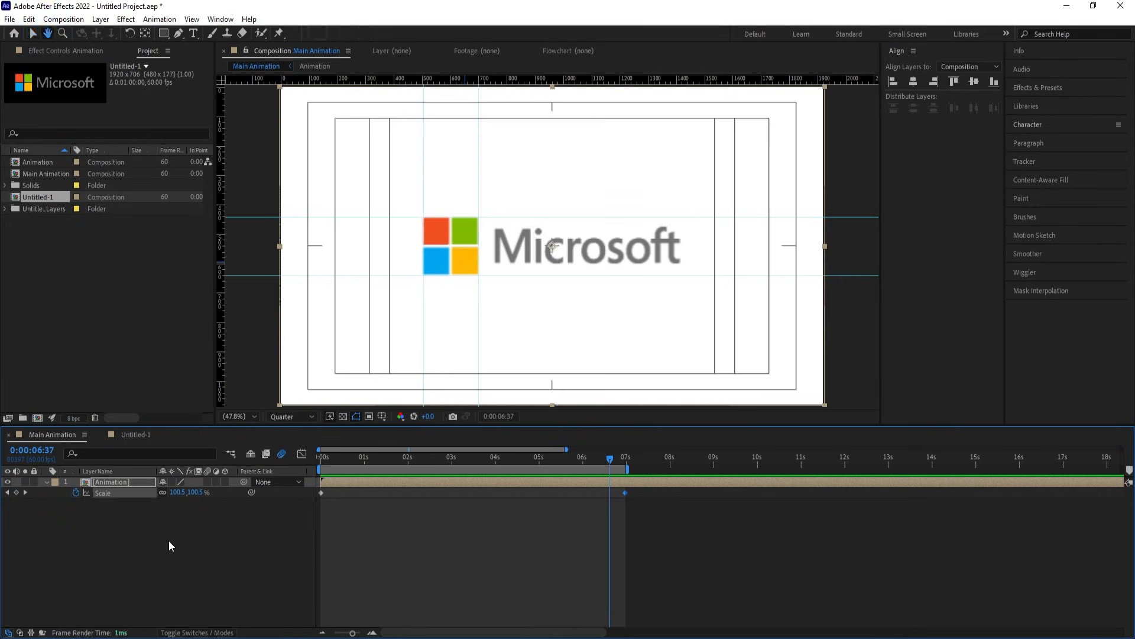
# Create a full-size white (ffffff) solid, place it beneath the Animation layer, and preview the result from frame 0
pyautogui.hotkey('ctrl', 'y')
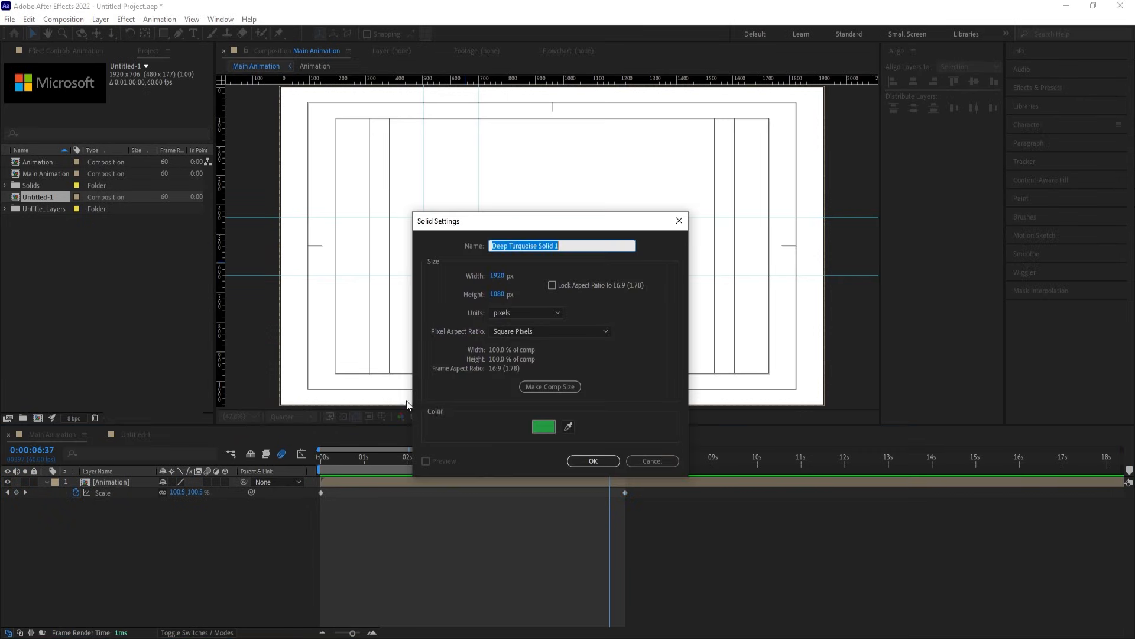
pyautogui.click(545, 427)
pyautogui.write('ffffff')
pyautogui.press('Return')
pyautogui.press('Return')
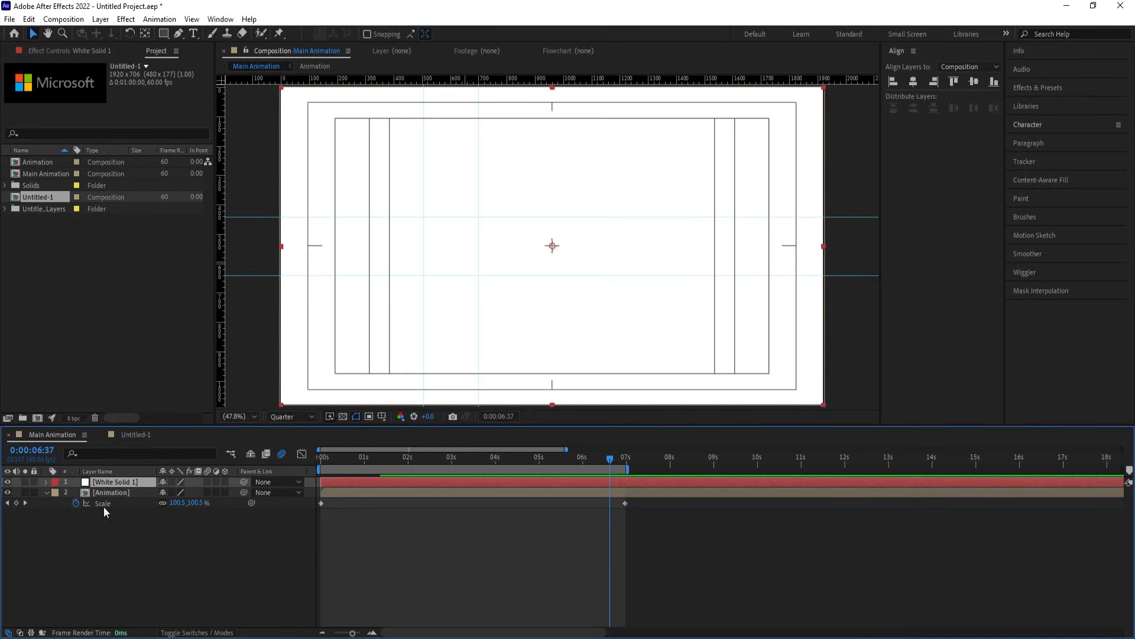
pyautogui.moveTo(111, 481); pyautogui.dragTo(111, 519)
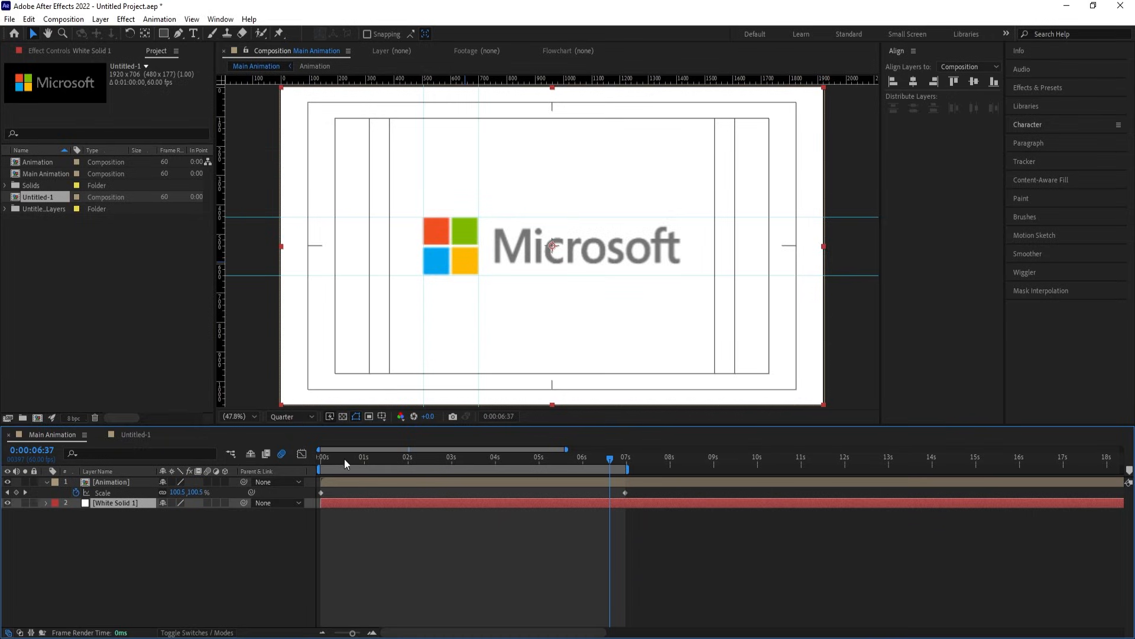
pyautogui.moveTo(344, 459); pyautogui.dragTo(282, 463)
pyautogui.press('space')
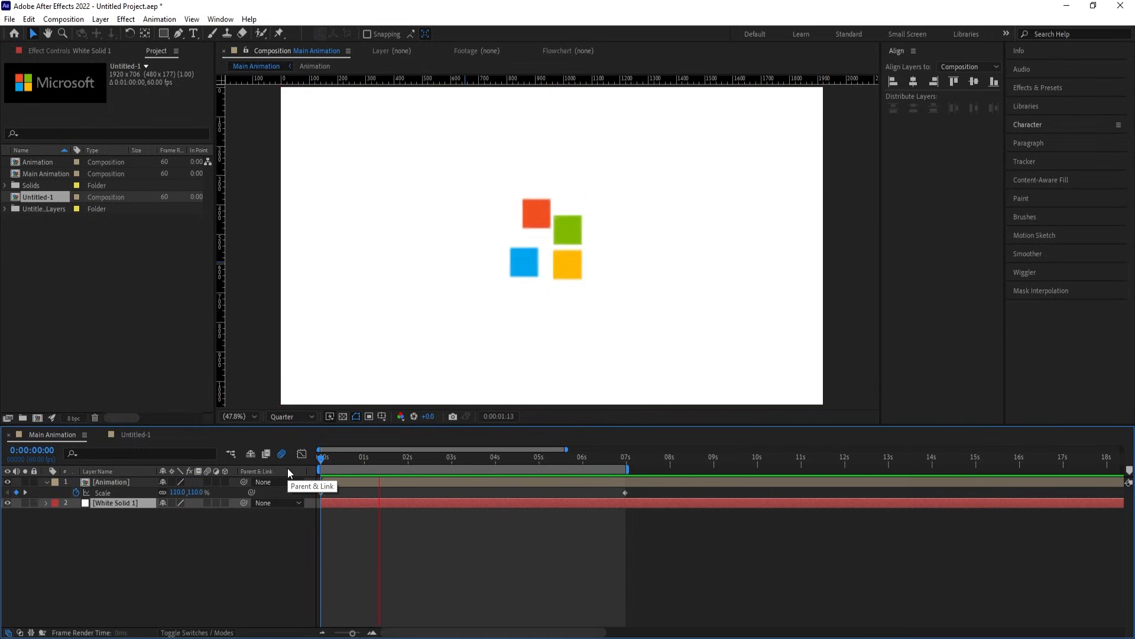